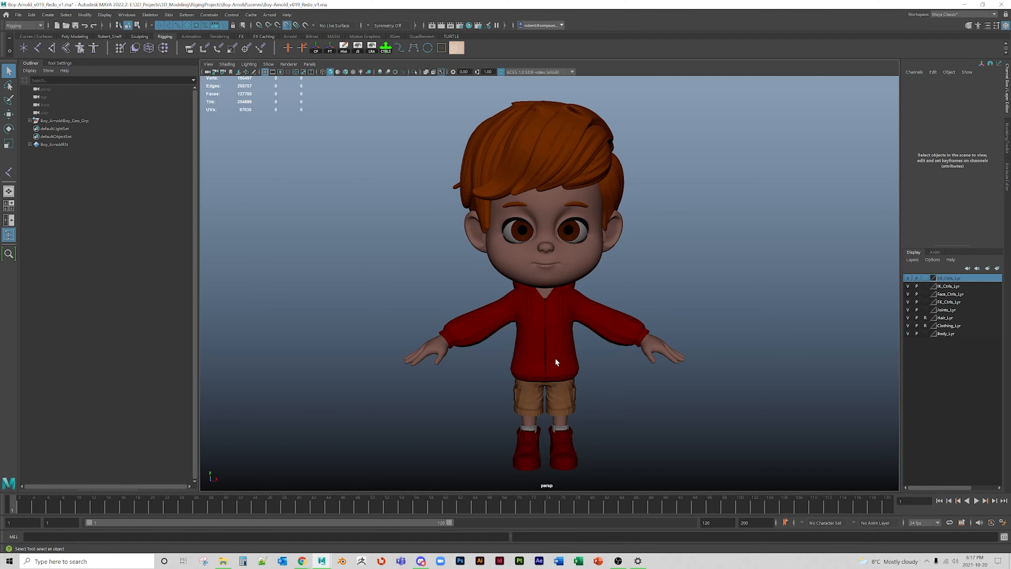
- Hide the character's clothing and hair layers so only the body mesh is displayed
scroll(593, 317, "up", 5)
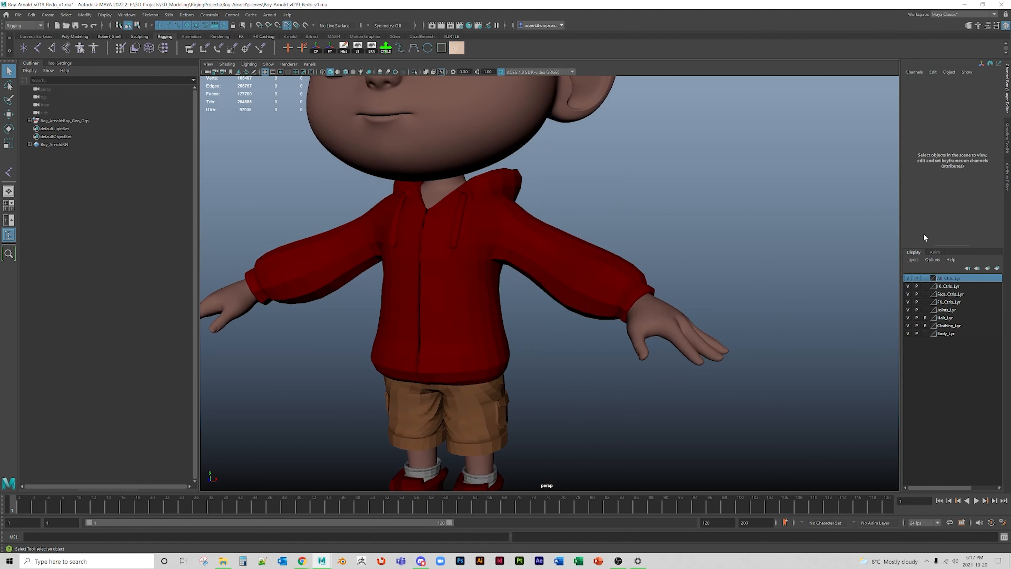
left_click(907, 325)
left_click(908, 318)
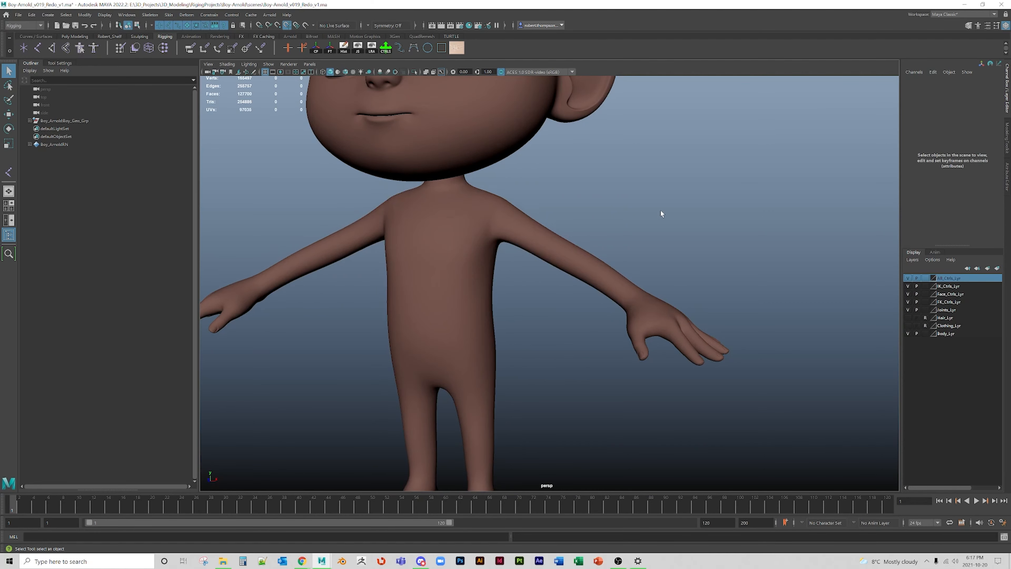
- Select the character's body mesh and make it the live surface
scroll(661, 210, "up", 3)
scroll(660, 210, "up", 4)
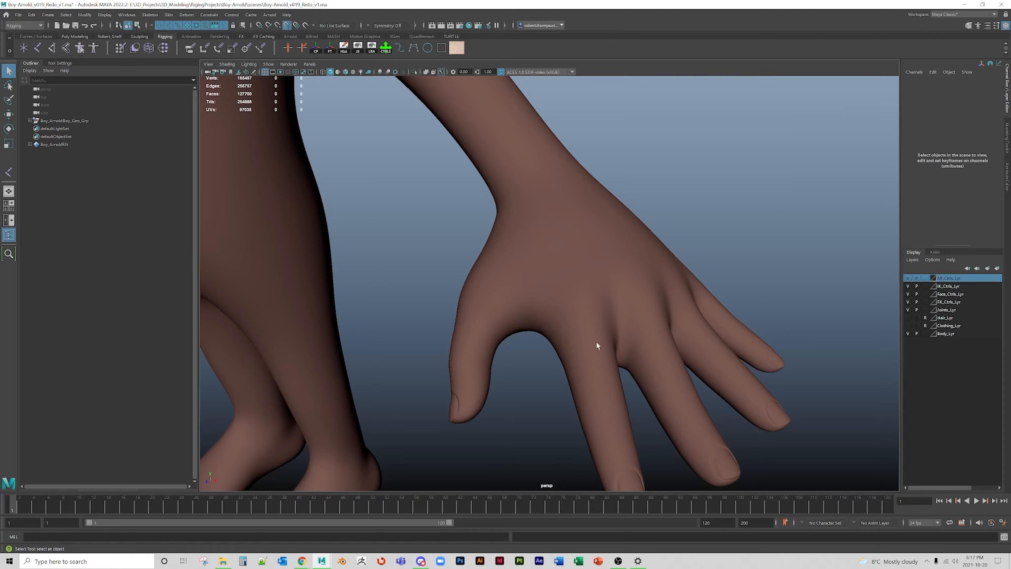
left_click(495, 269)
scroll(495, 269, "down", 8)
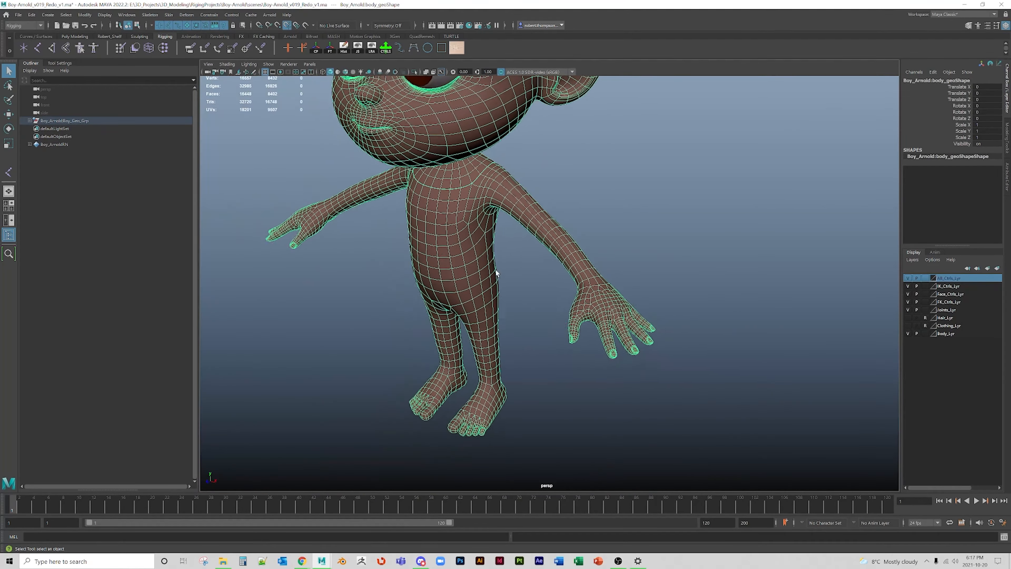
key("f")
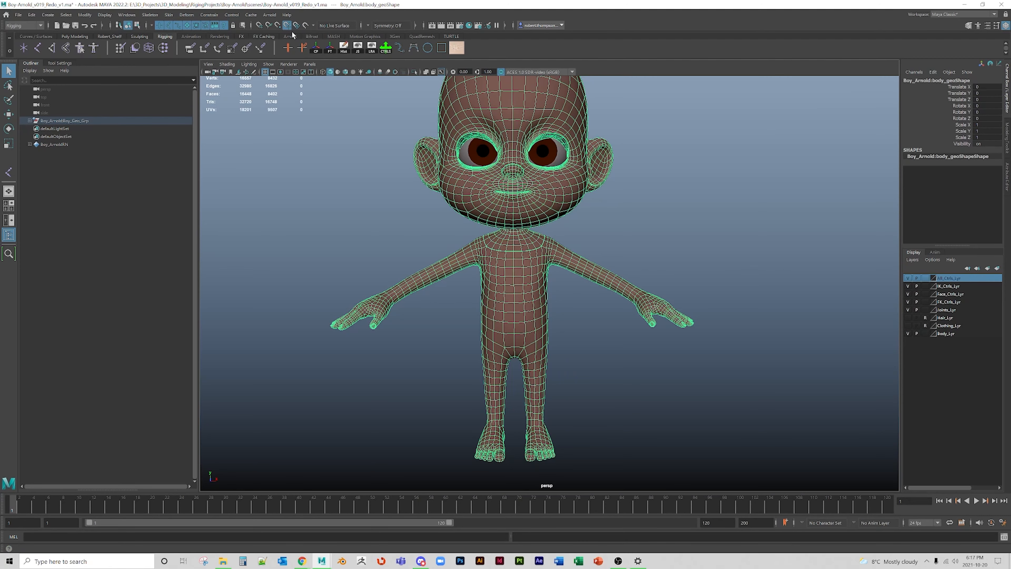
left_click(305, 26)
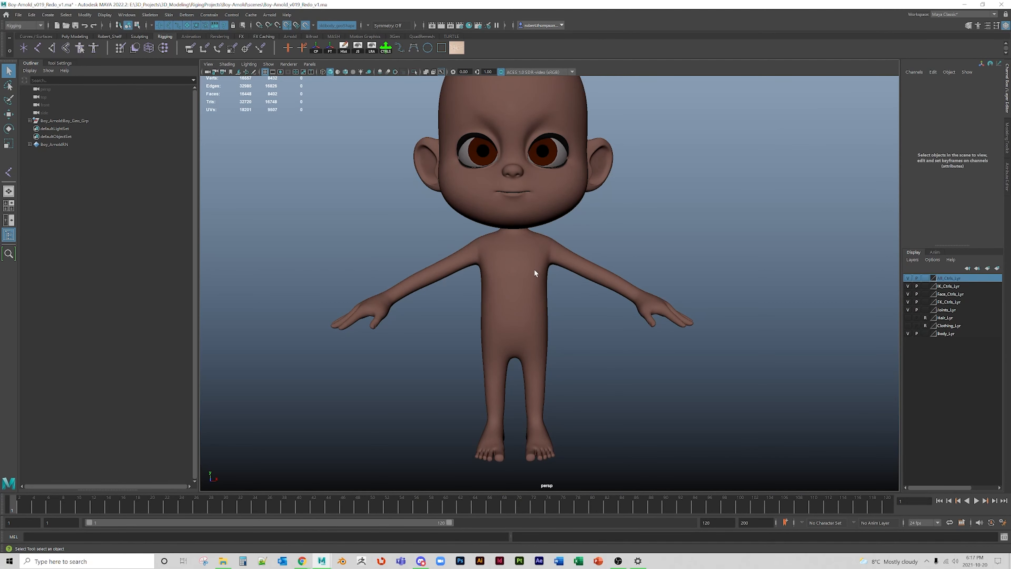
- Choose the Rigging menu set and activate the Create Joints tool, checking its joint settings before returning to the scene hierarchy
left_click_drag(510, 306, 507, 279, "alt")
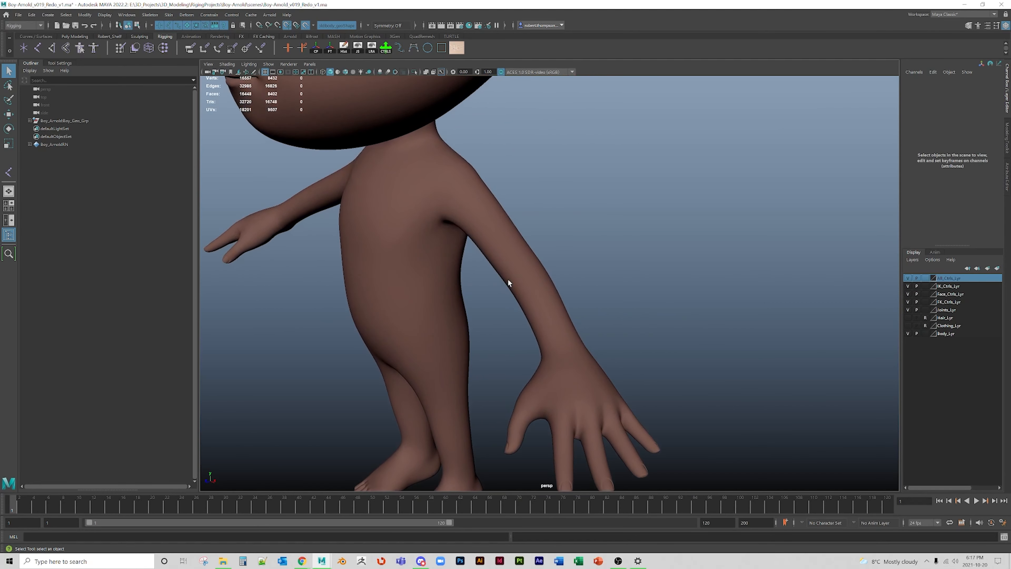
mouse_move(542, 160)
left_mouse_down()
mouse_move(444, 241)
mouse_move(511, 190)
left_mouse_up()
left_click_drag(454, 206, 455, 207, "alt")
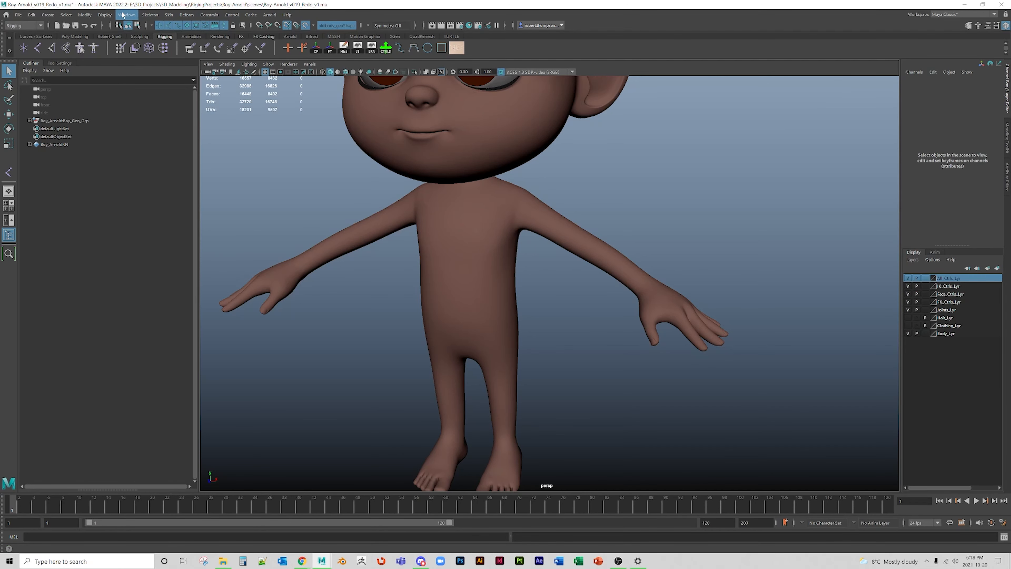
left_click(40, 25)
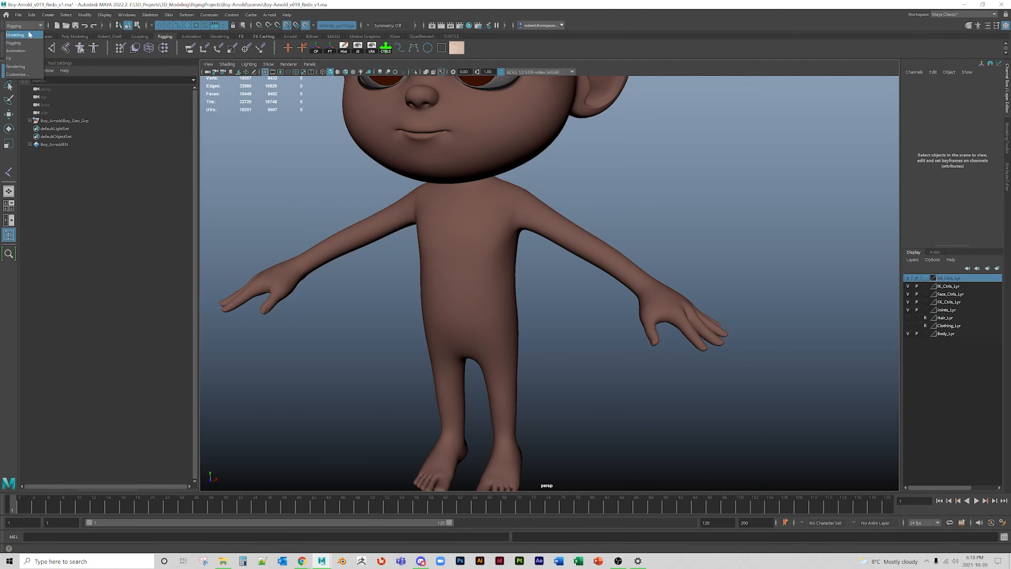
left_click(14, 42)
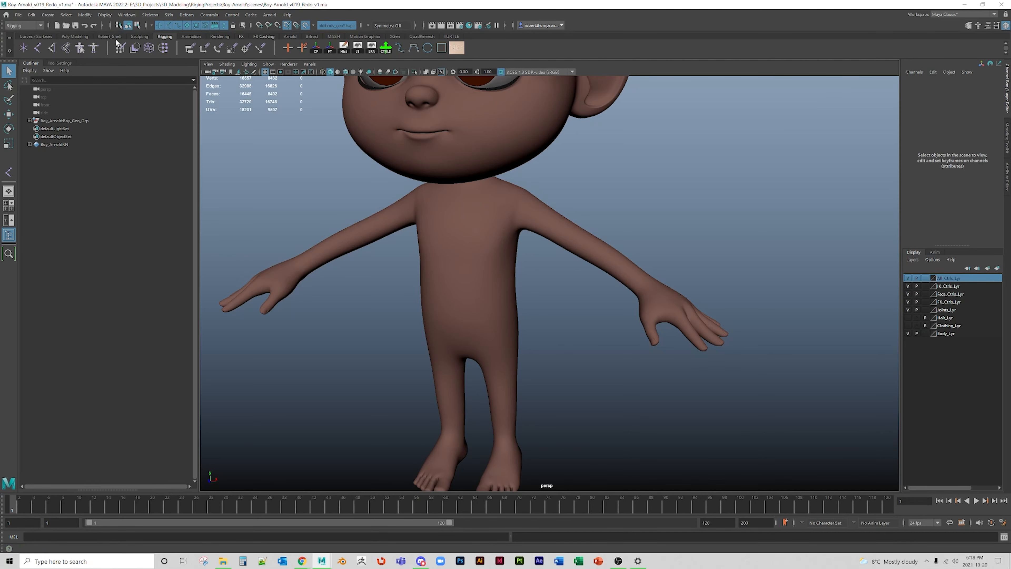
left_click(151, 15)
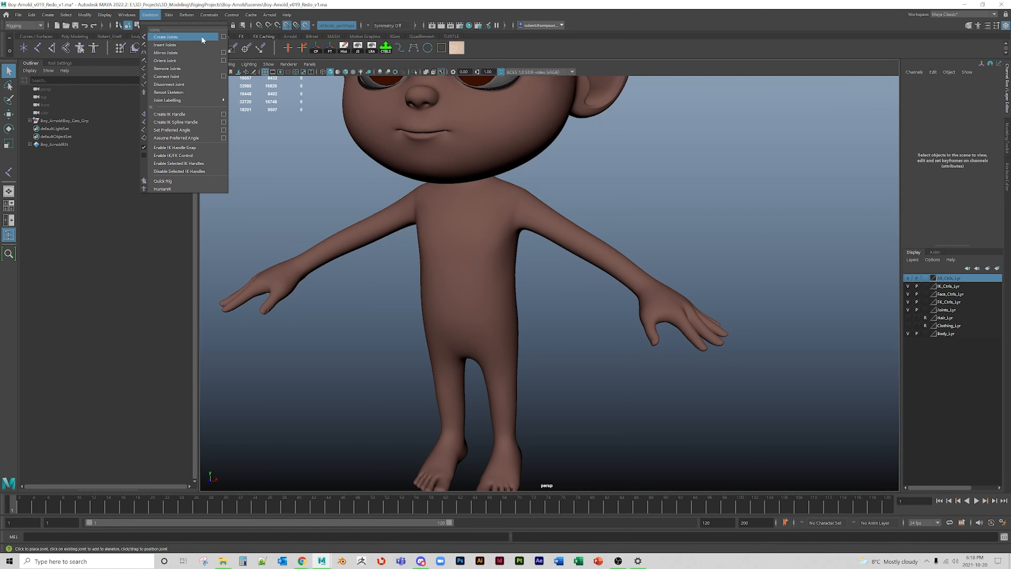
left_click(223, 37)
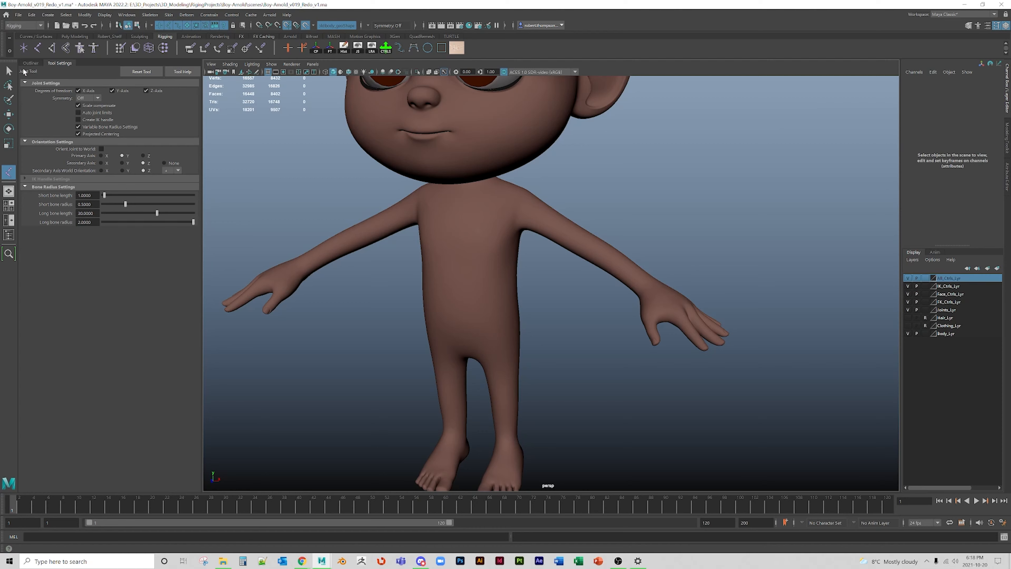
left_click(31, 64)
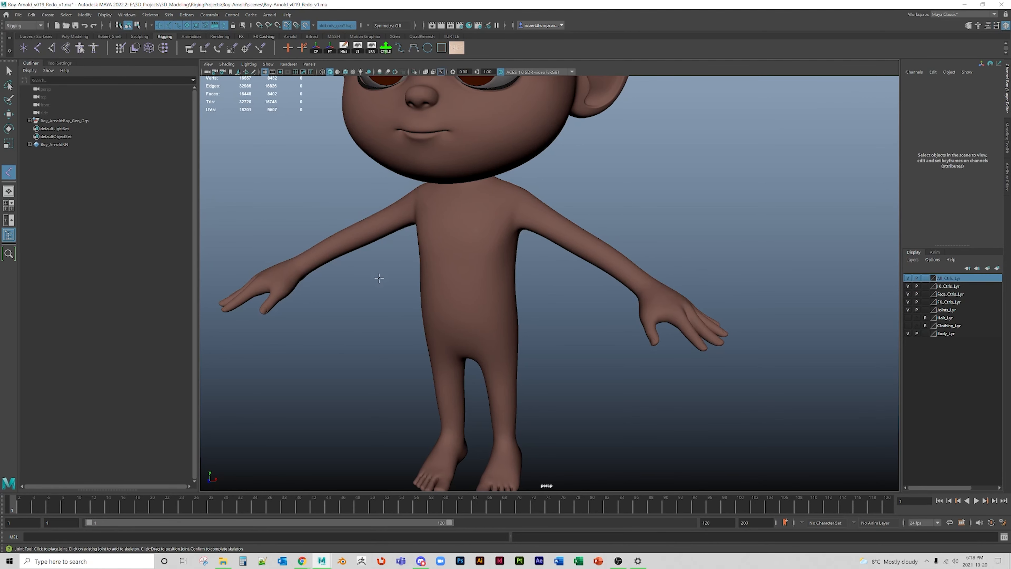
- In the front view, place a four-joint chain along the character's left arm: clavicle, shoulder, elbow and wrist
scroll(473, 286, "up", 5)
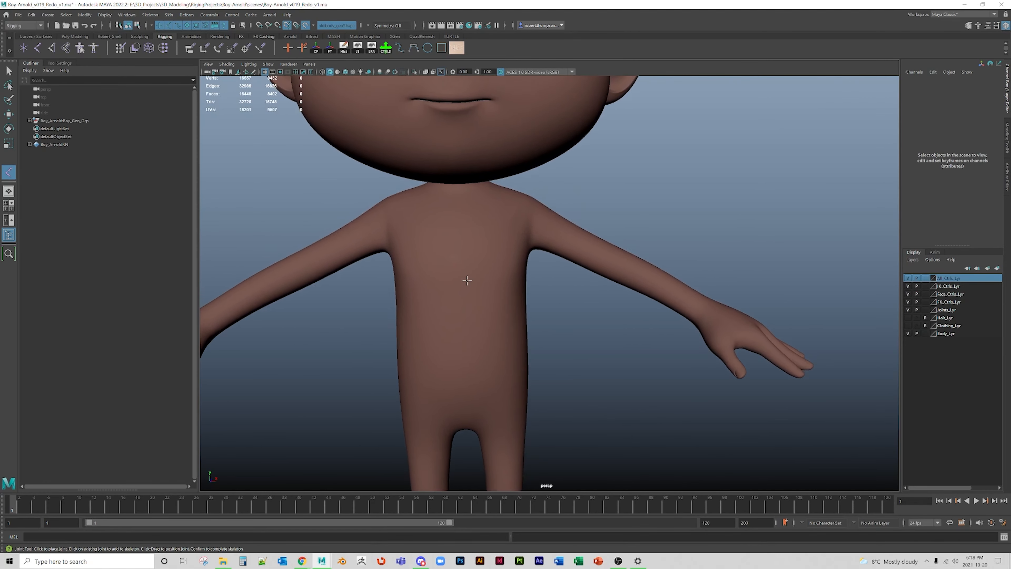
key("space")
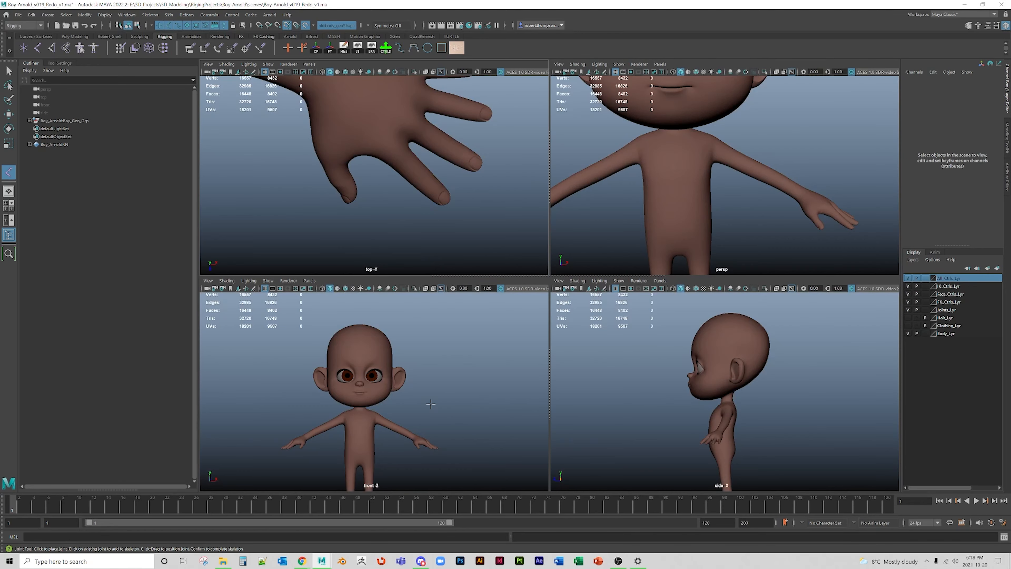
key("space")
scroll(431, 399, "up", 6)
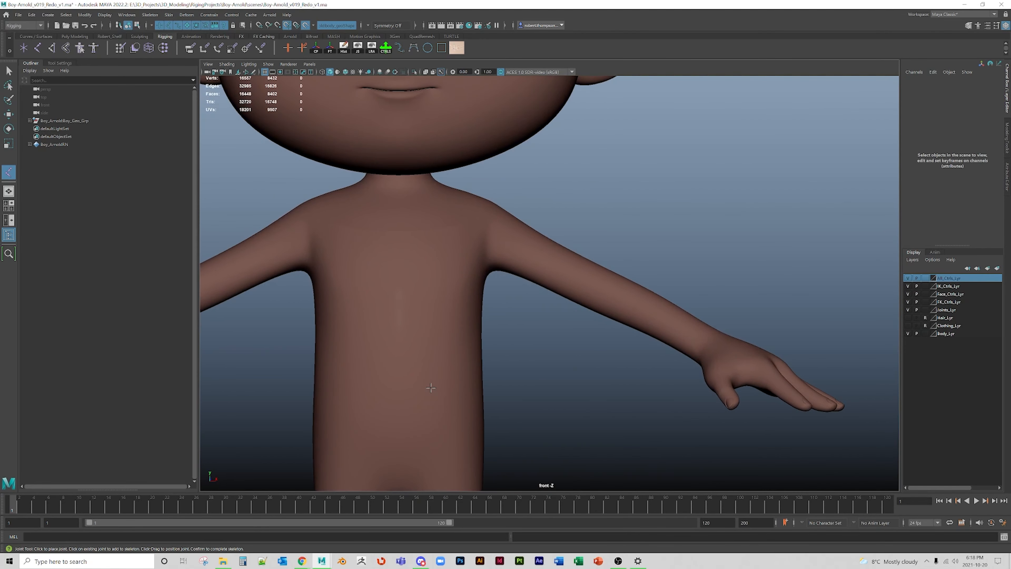
left_click(419, 225)
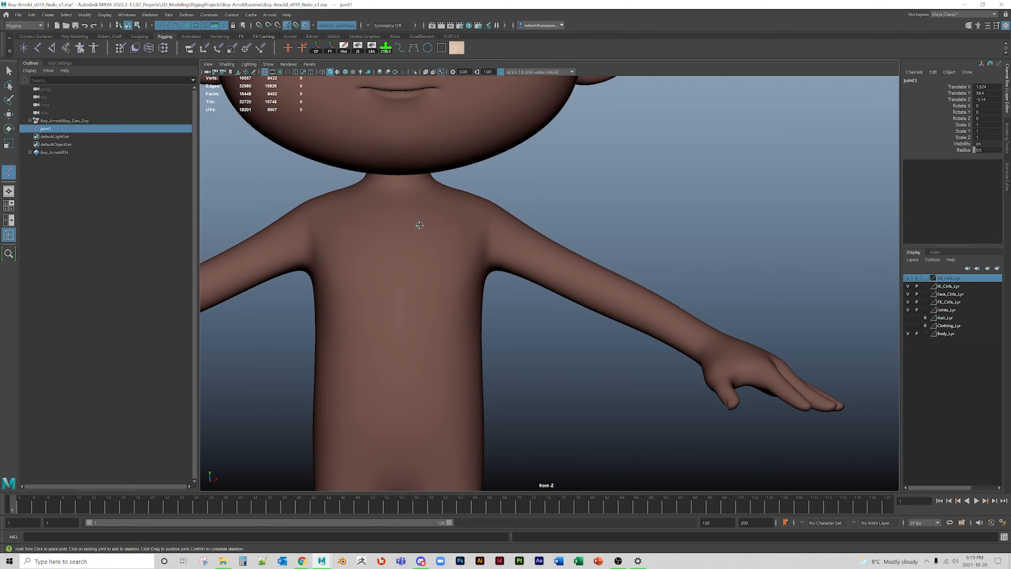
left_click(489, 238)
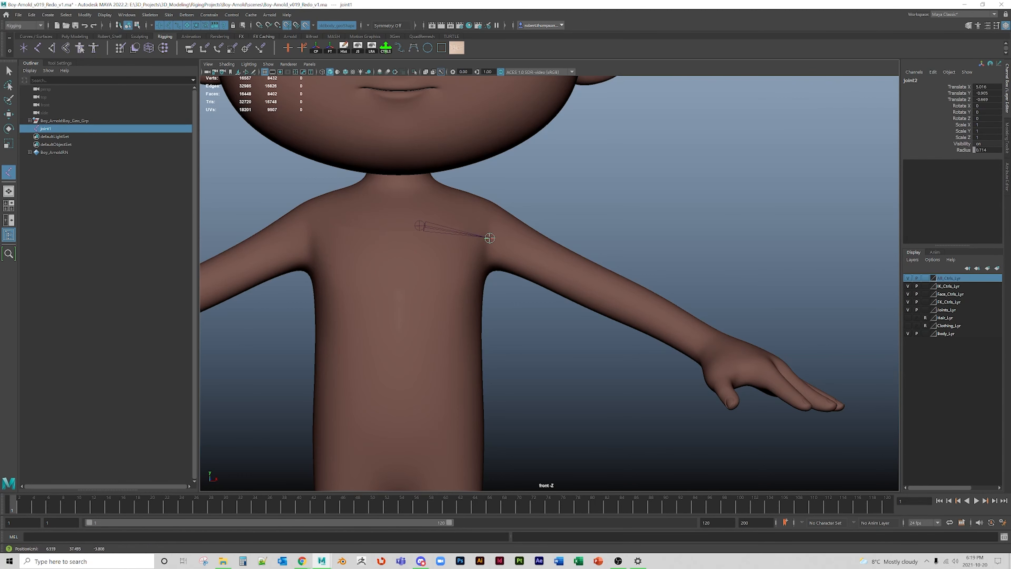
left_click(597, 287)
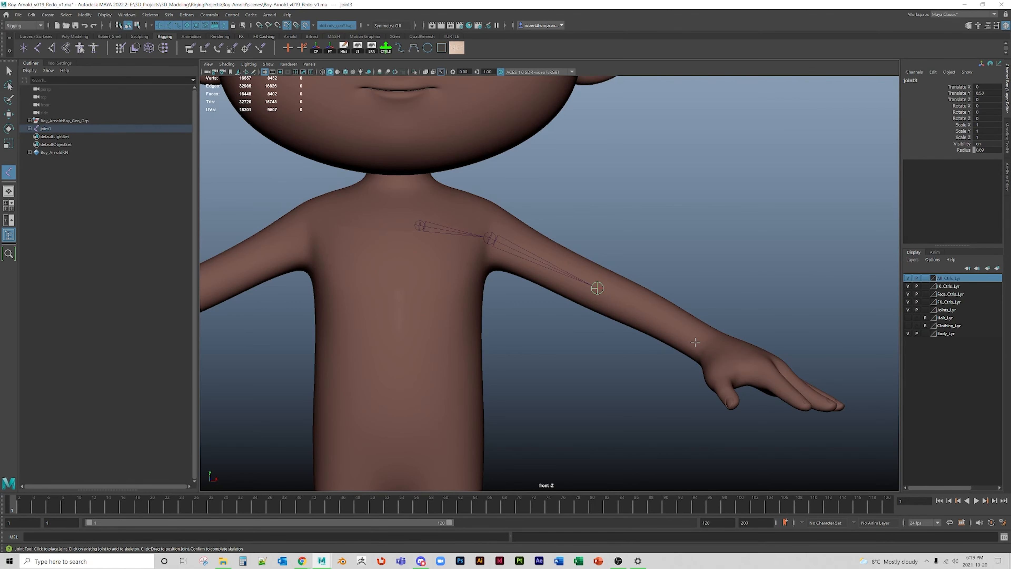
left_click(695, 342)
key("q")
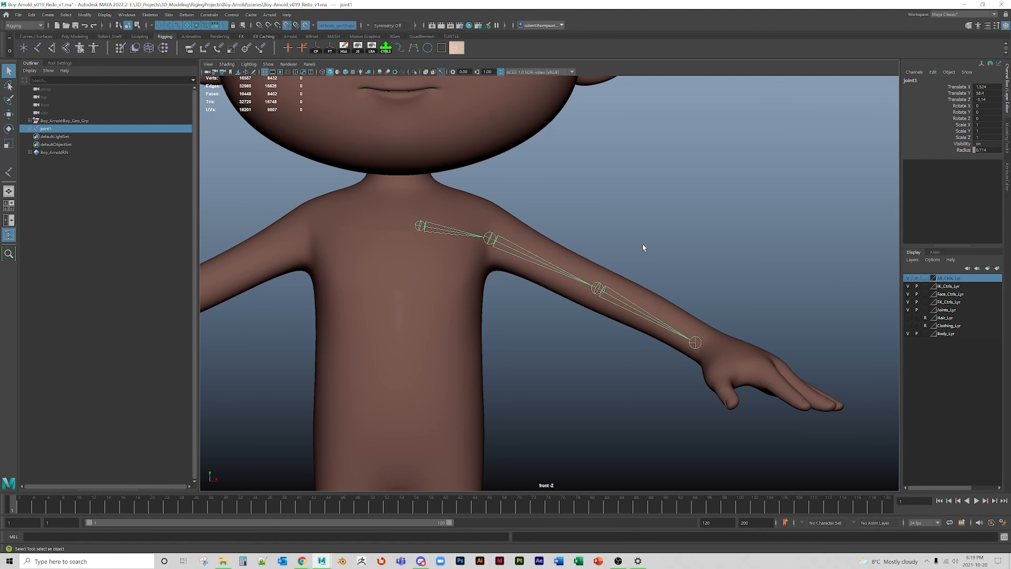
- Examine the arm joints' placement inside the mesh from several angles in the perspective view
scroll(642, 243, "down", 2)
key("space")
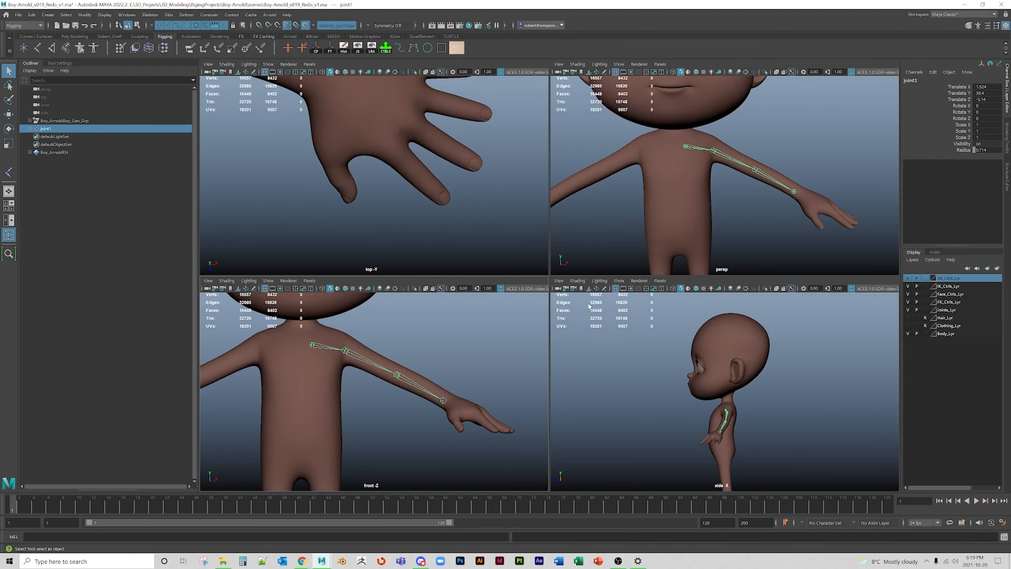
key("space")
scroll(685, 198, "down", 1)
left_click_drag(685, 198, 666, 208, "alt")
scroll(666, 209, "up", 2)
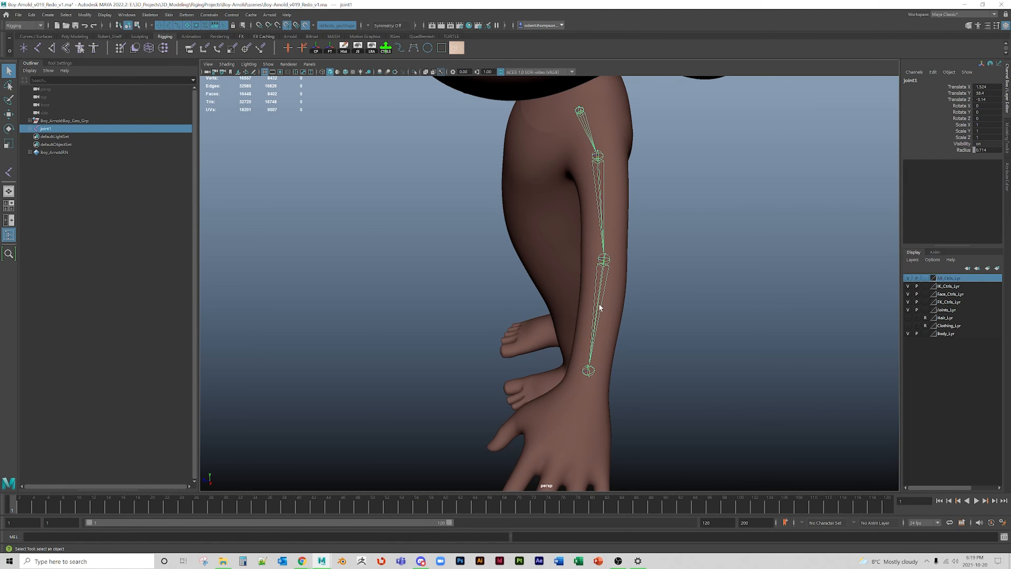
left_click_drag(599, 304, 625, 303, "alt")
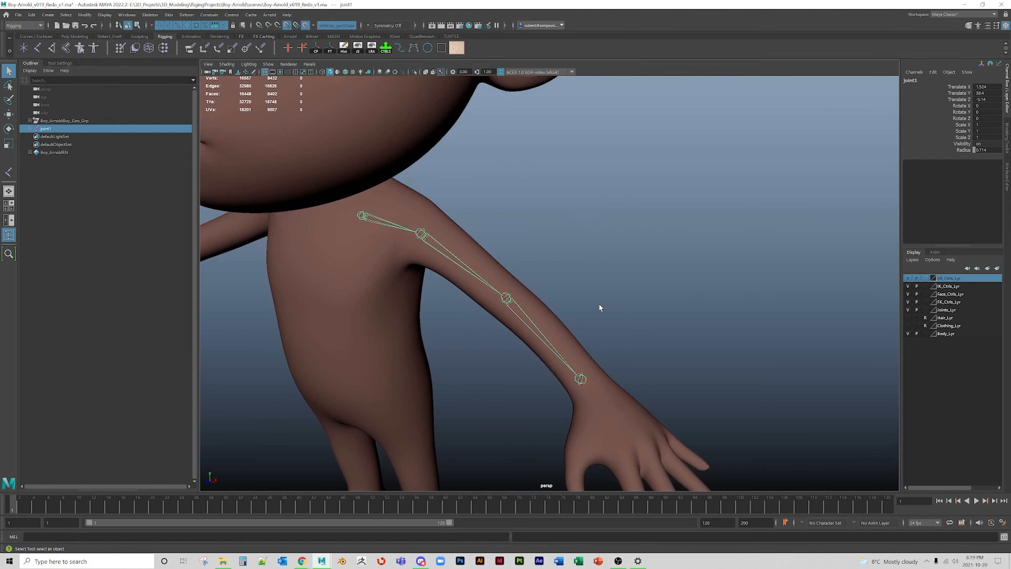
right_click_drag(599, 302, 625, 304, "alt")
middle_click_drag(599, 303, 613, 257, "alt")
- Unparent the wrist joint from the arm chain
mouse_move(603, 348)
left_mouse_down("alt")
mouse_move(521, 339)
mouse_move(604, 342)
left_mouse_up("alt")
right_click_drag(604, 342, 662, 344, "alt")
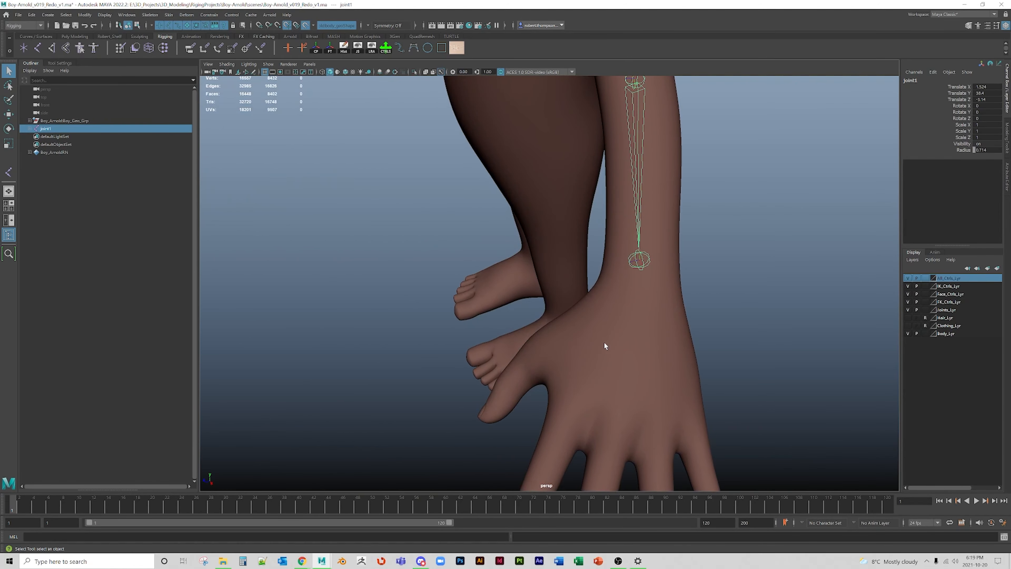
left_click(640, 272)
left_click(647, 251)
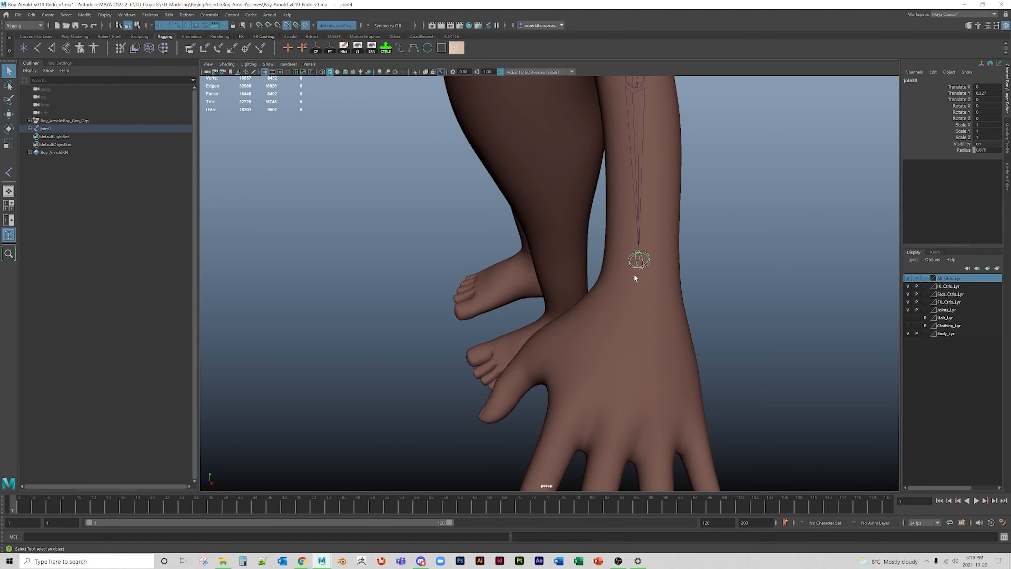
key("shift+p")
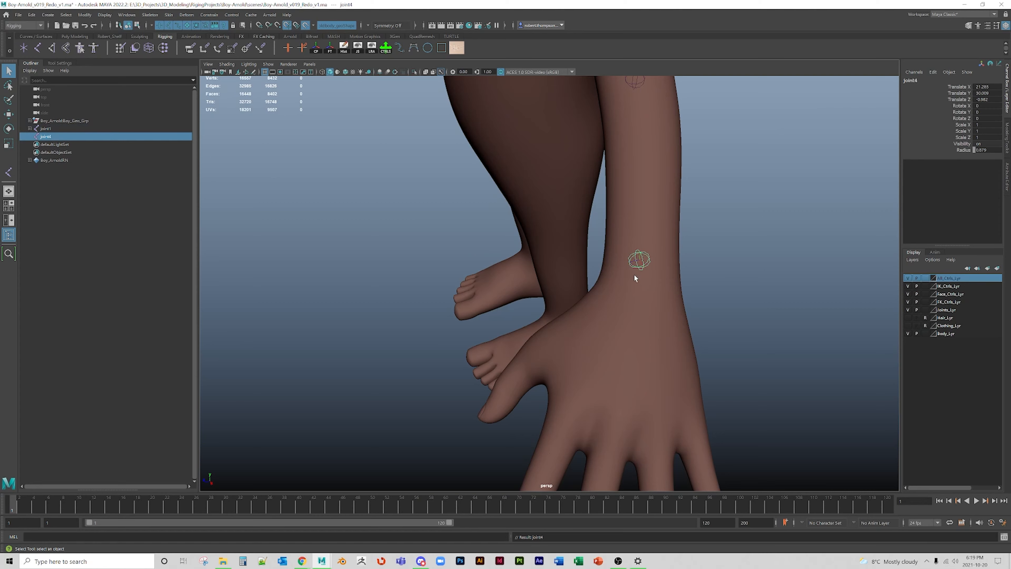
- Create a separate four-joint chain along the left thumb, running from its base in the palm to its tip
left_click_drag(708, 283, 464, 385, "alt")
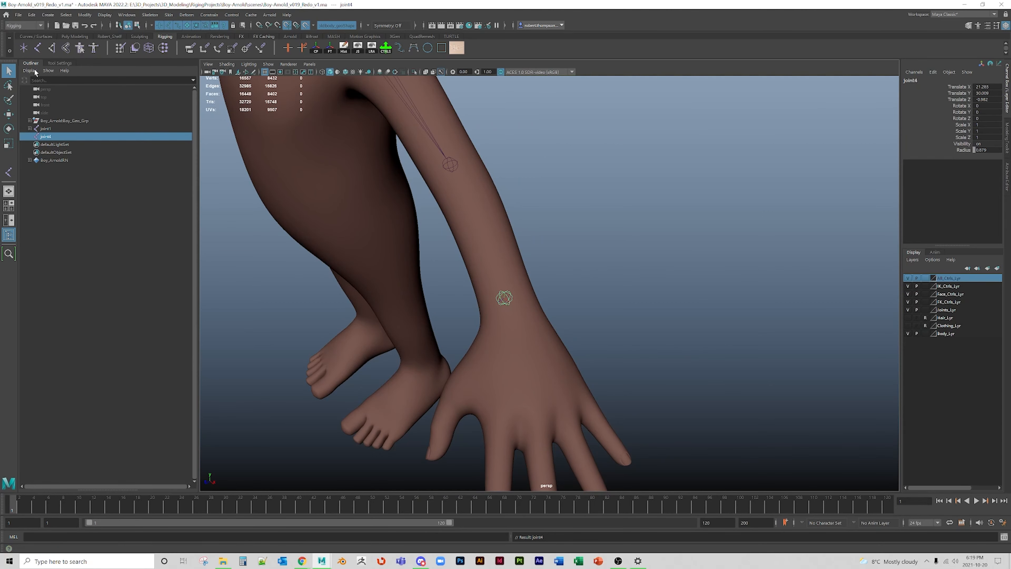
left_click(38, 48)
left_click_drag(417, 396, 477, 323, "alt")
middle_click_drag(478, 315, 339, 432, "alt")
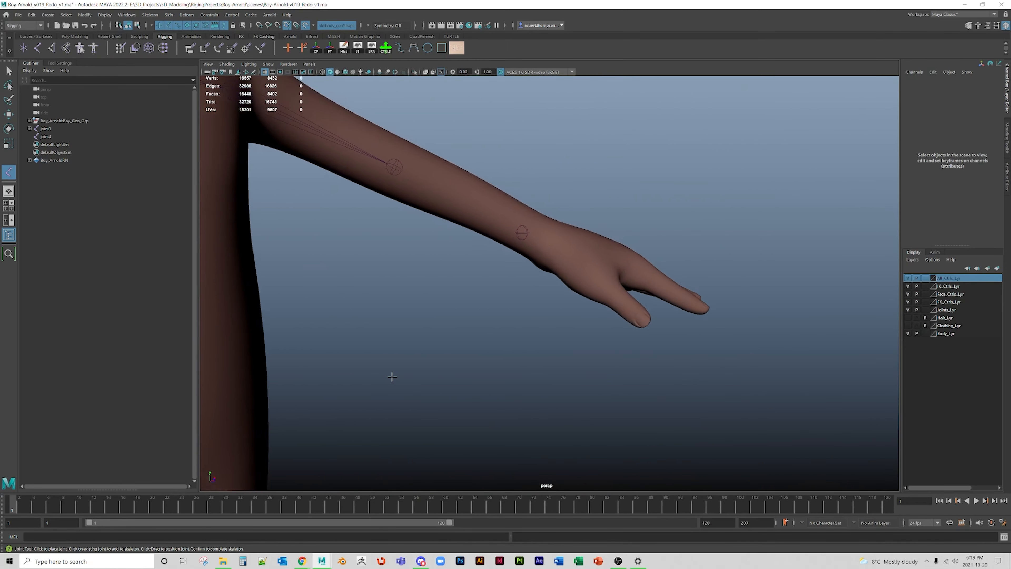
right_click_drag(392, 376, 422, 376, "alt")
mouse_move(392, 376)
left_mouse_down("alt")
mouse_move(386, 402)
mouse_move(398, 371)
left_mouse_up("alt")
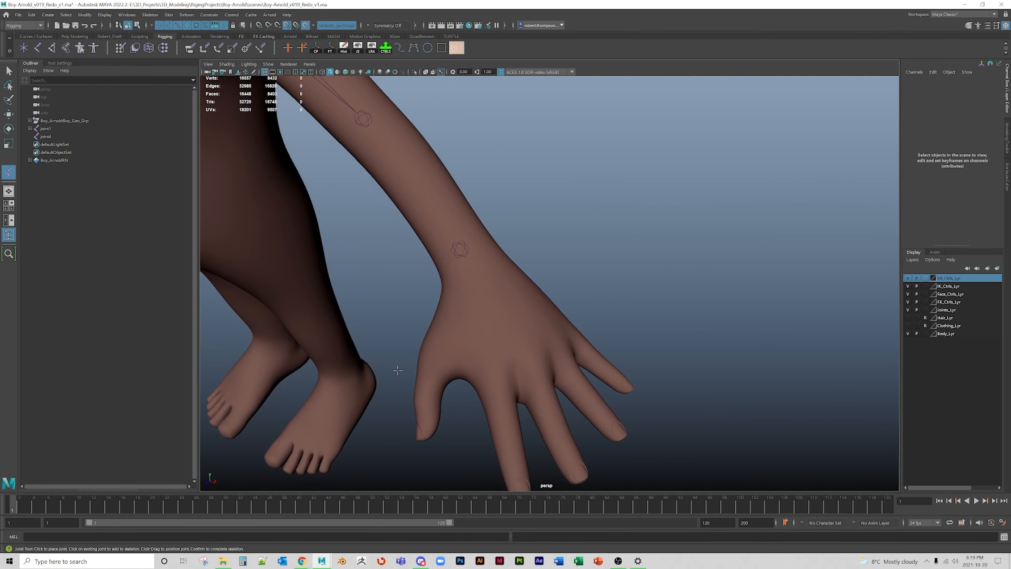
left_click(453, 310)
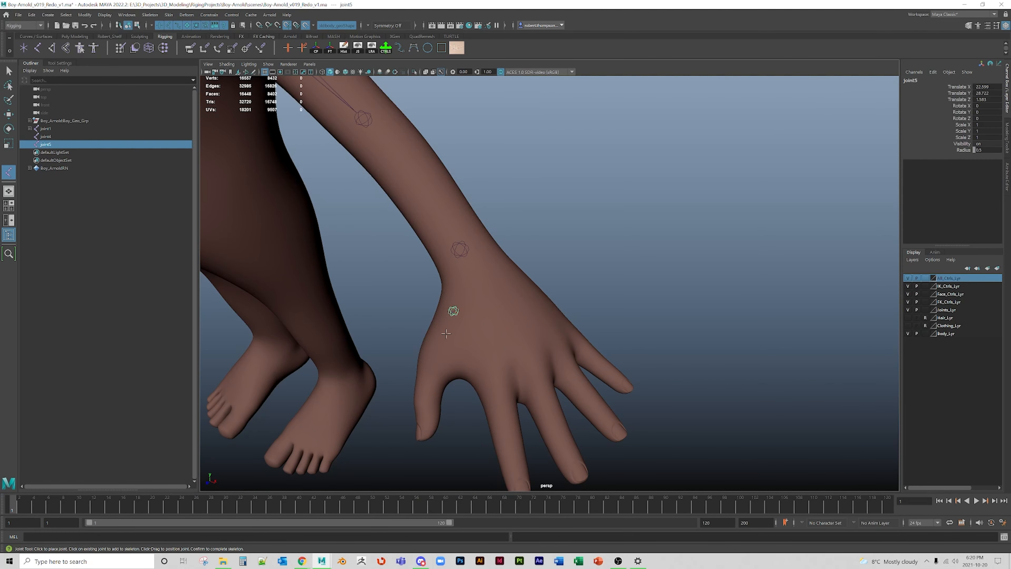
left_click(433, 352)
left_click(425, 403)
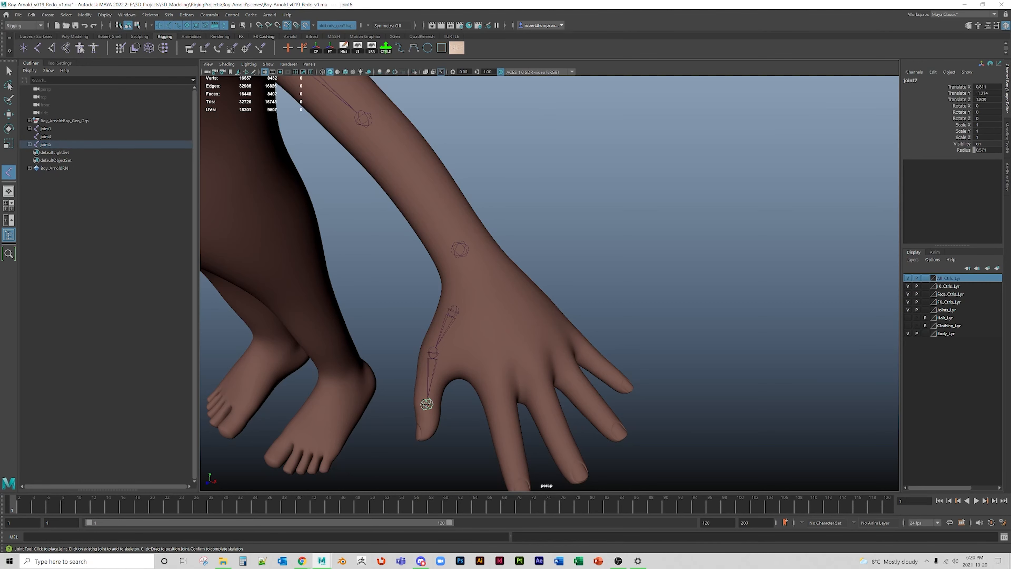
left_click(424, 439)
key("Return")
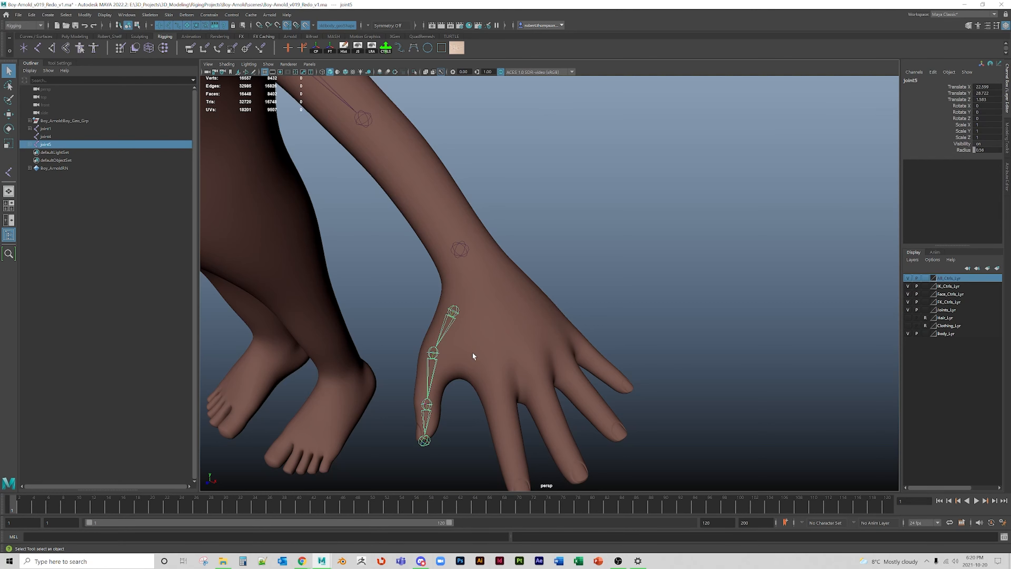
- Create a separate four-joint chain along the left index finger, from its base knuckle to the fingertip
scroll(473, 351, "up", 3)
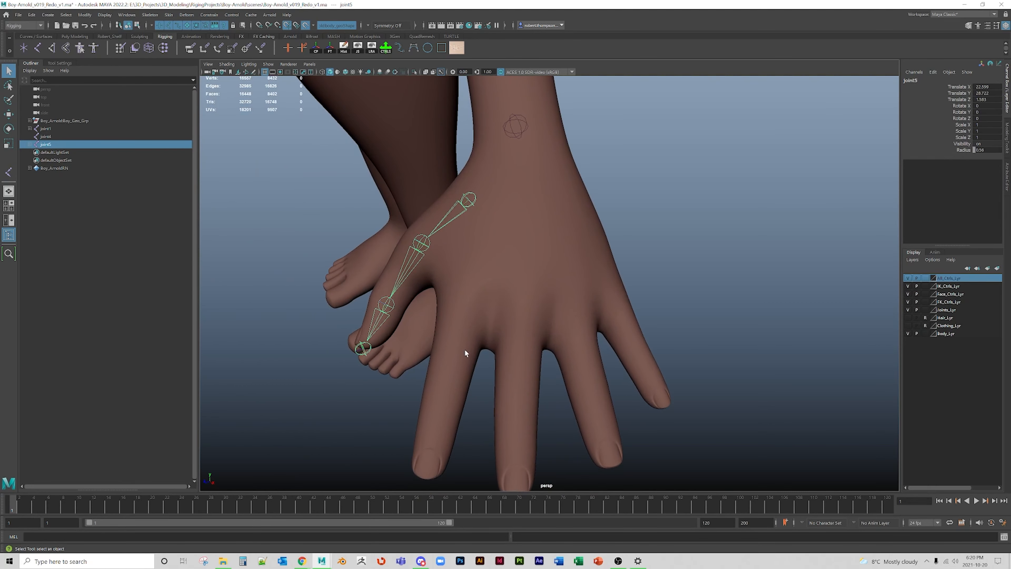
key("y")
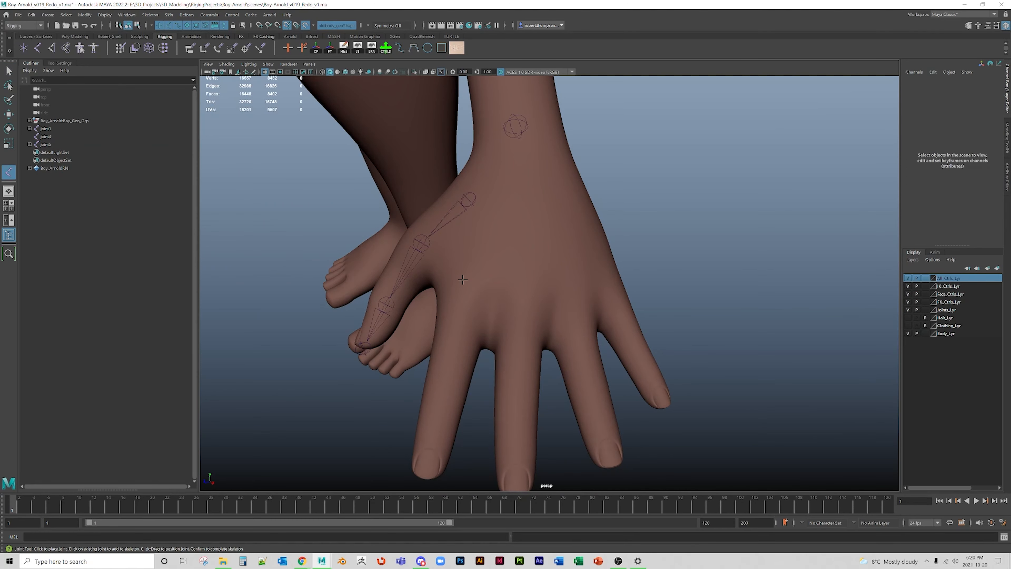
left_click(462, 303)
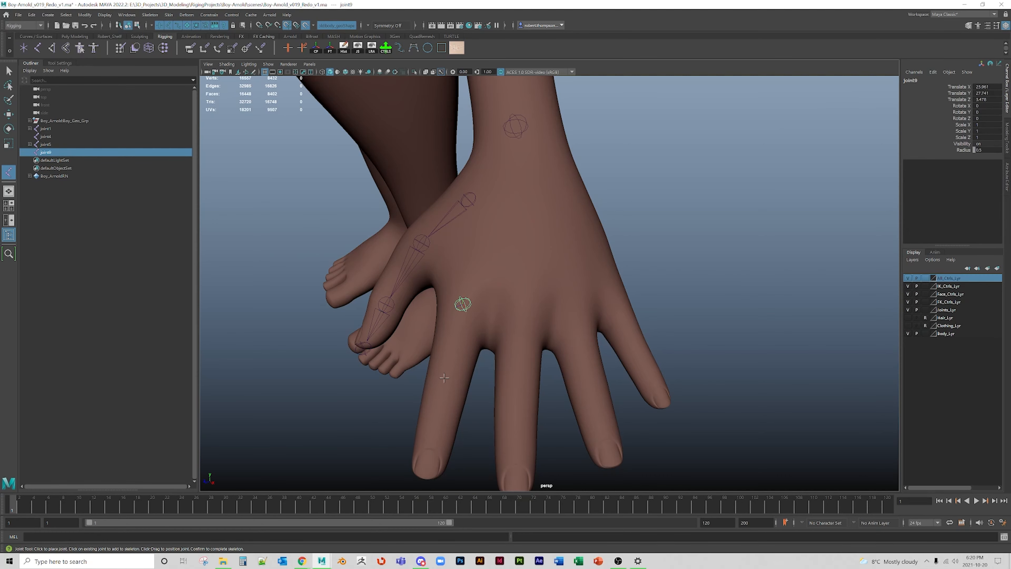
left_click(444, 378)
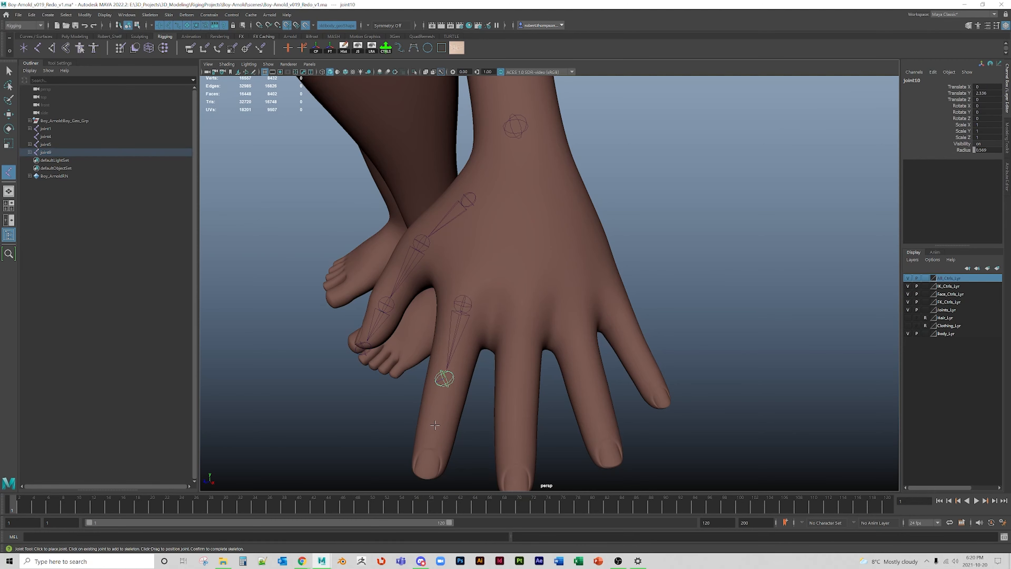
left_click(435, 425)
left_click(424, 479)
key("q")
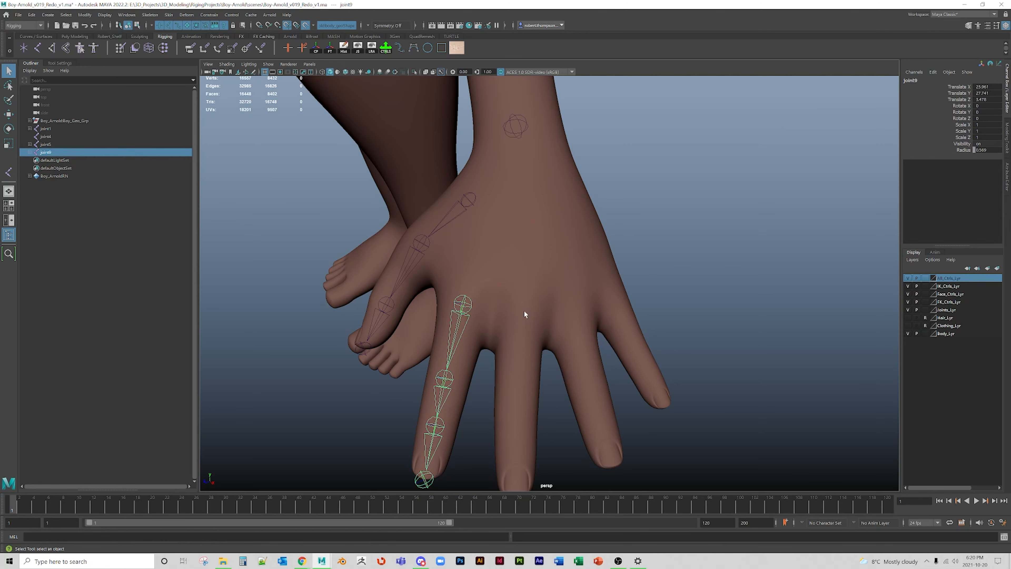
- Create a separate four-joint chain along the left middle finger, from its base knuckle to the fingertip
key("y")
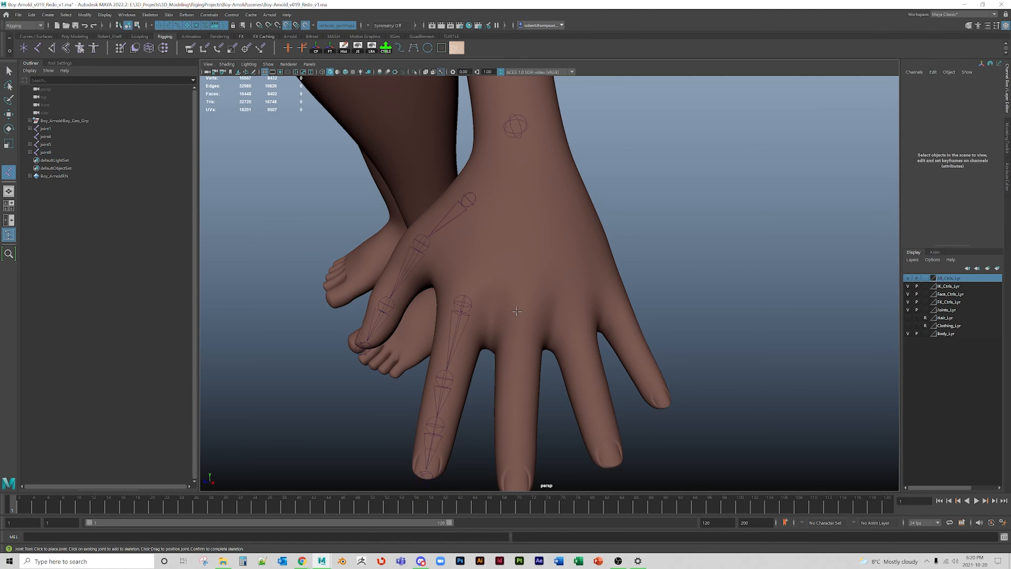
left_click(522, 308)
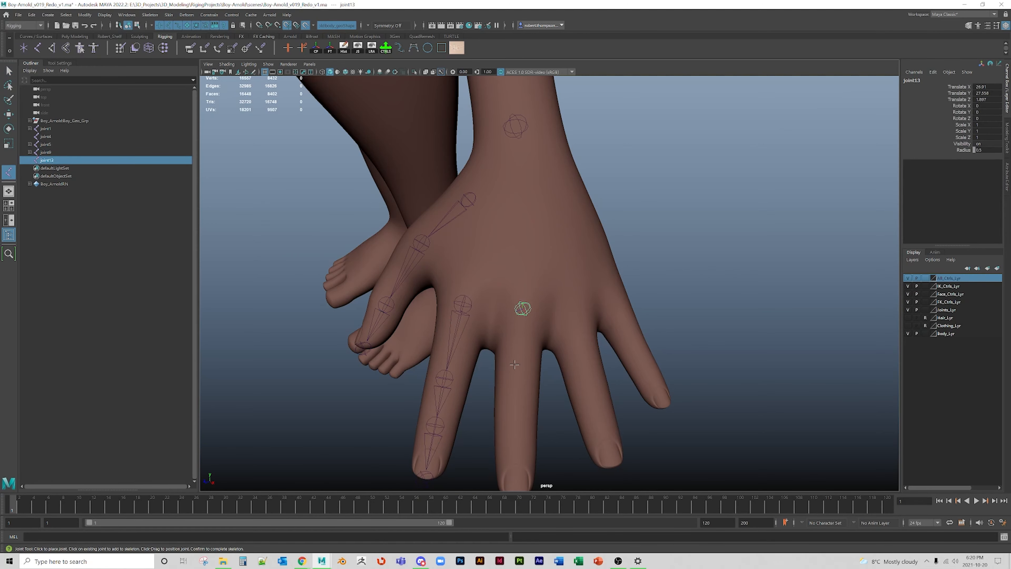
left_click(518, 389)
left_click(518, 437)
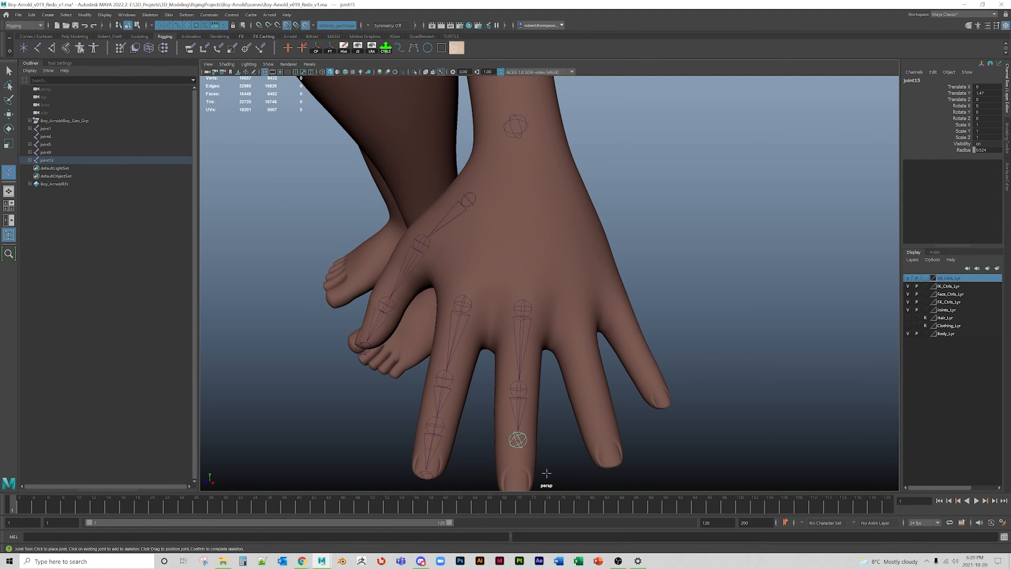
scroll(537, 478, "down", 1)
scroll(536, 478, "down", 1)
left_click(517, 466)
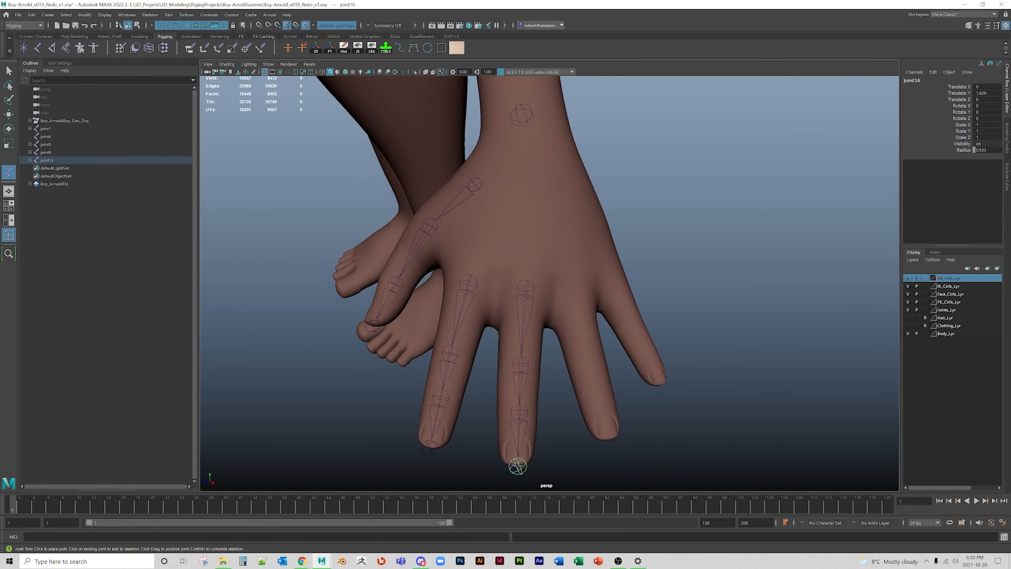
key("q")
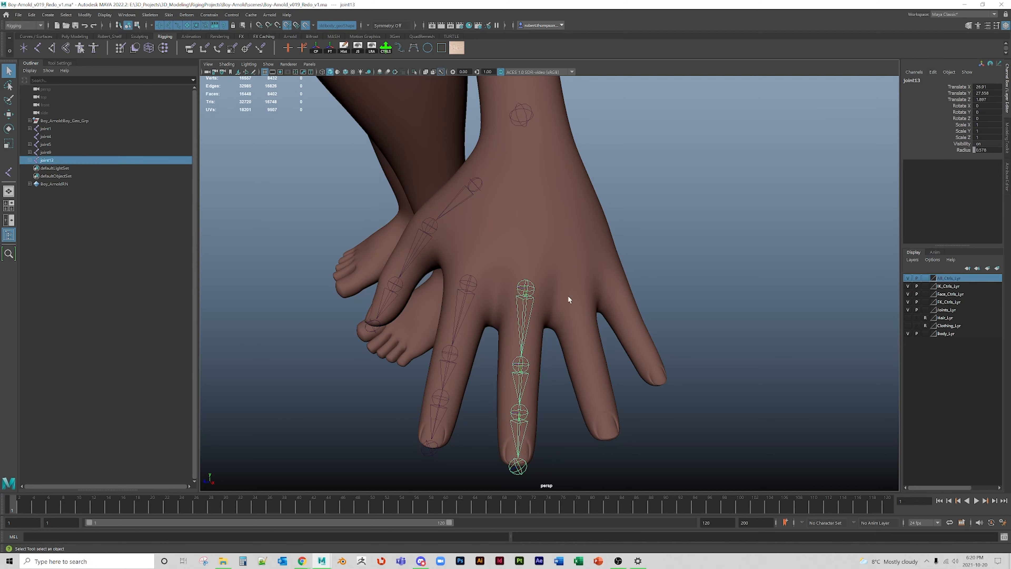
- Create a separate four-joint chain along the left ring finger, from its base knuckle to the fingertip
key("y")
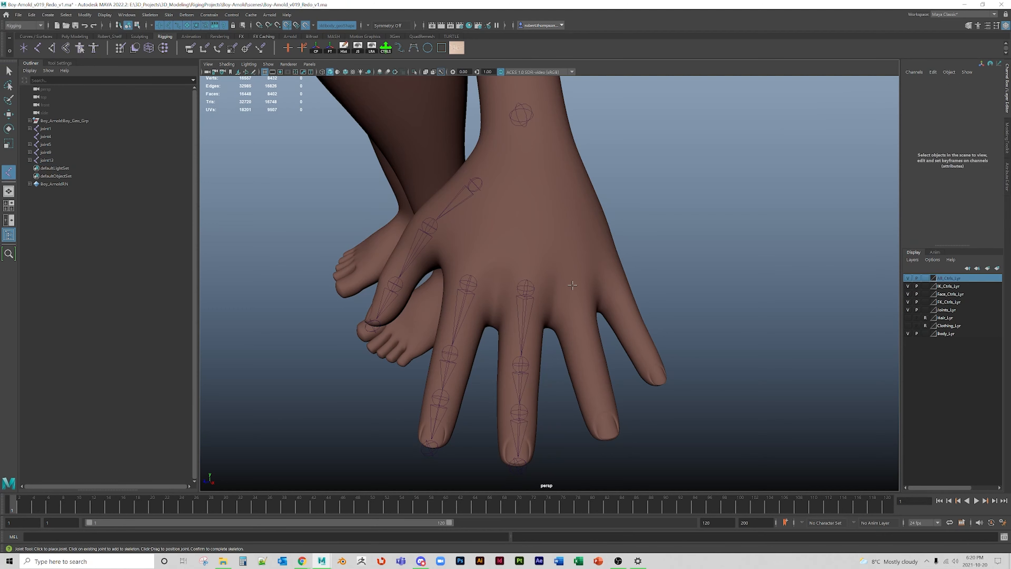
left_click_drag(572, 285, 472, 286, "alt")
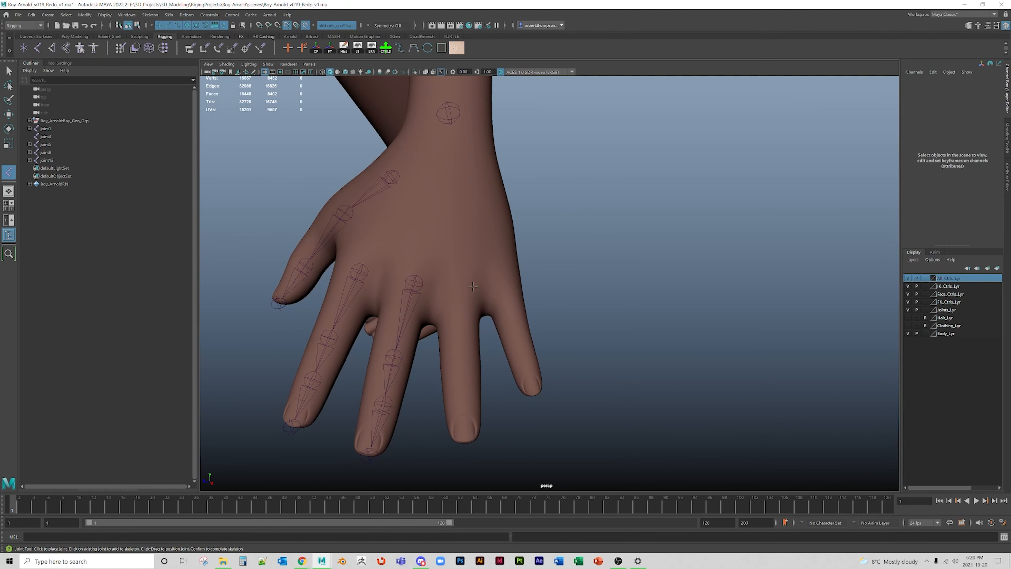
left_click(453, 292)
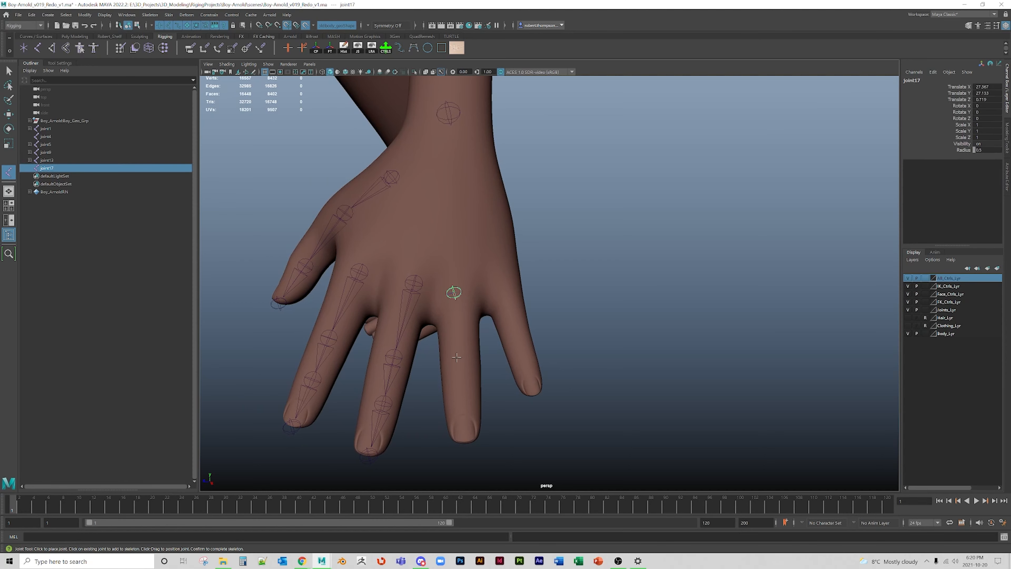
left_click(459, 356)
left_click(460, 394)
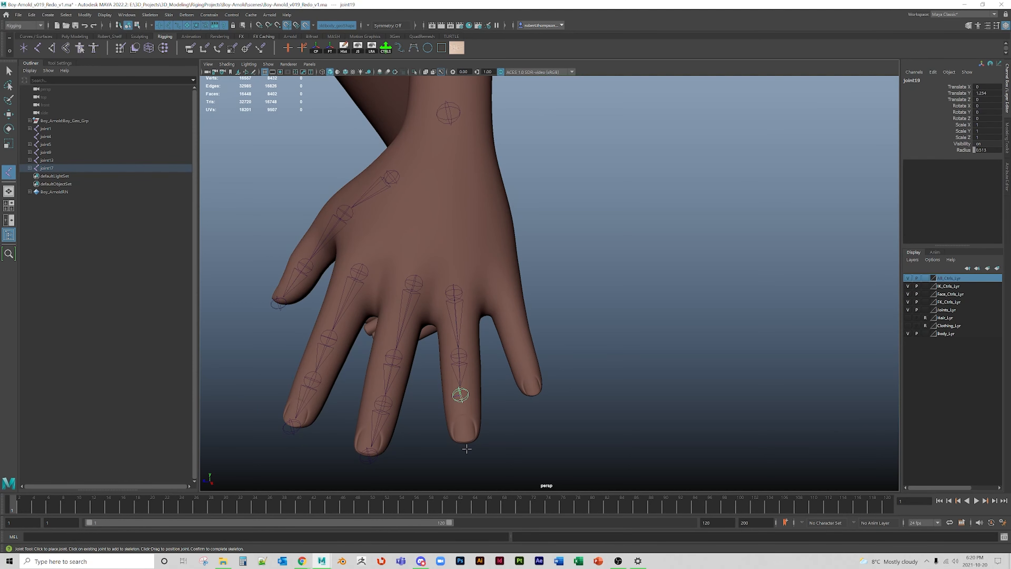
left_click(465, 443)
key("q")
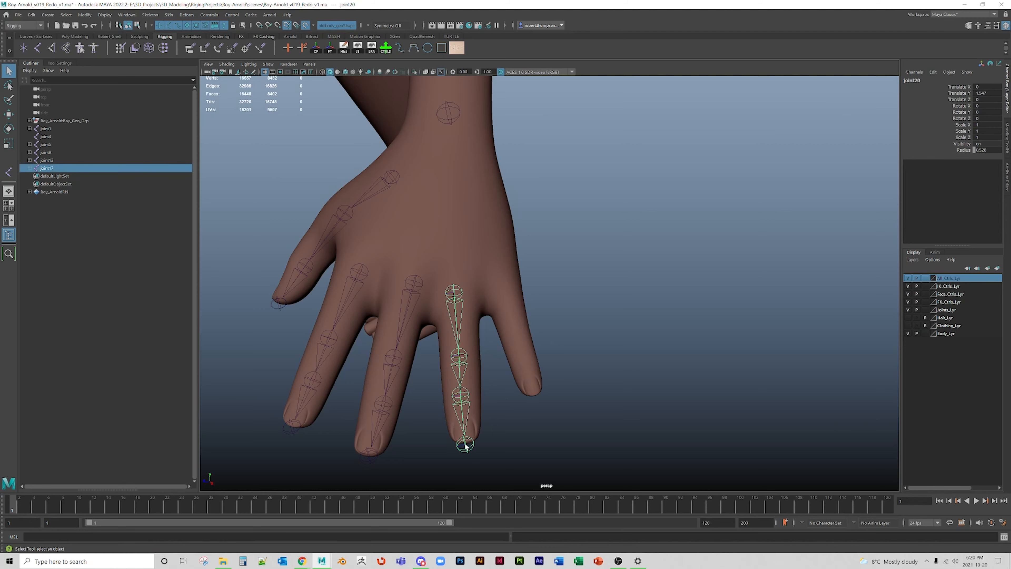
- Create a separate four-joint chain along the left pinky finger, from its base knuckle to the fingertip
key("y")
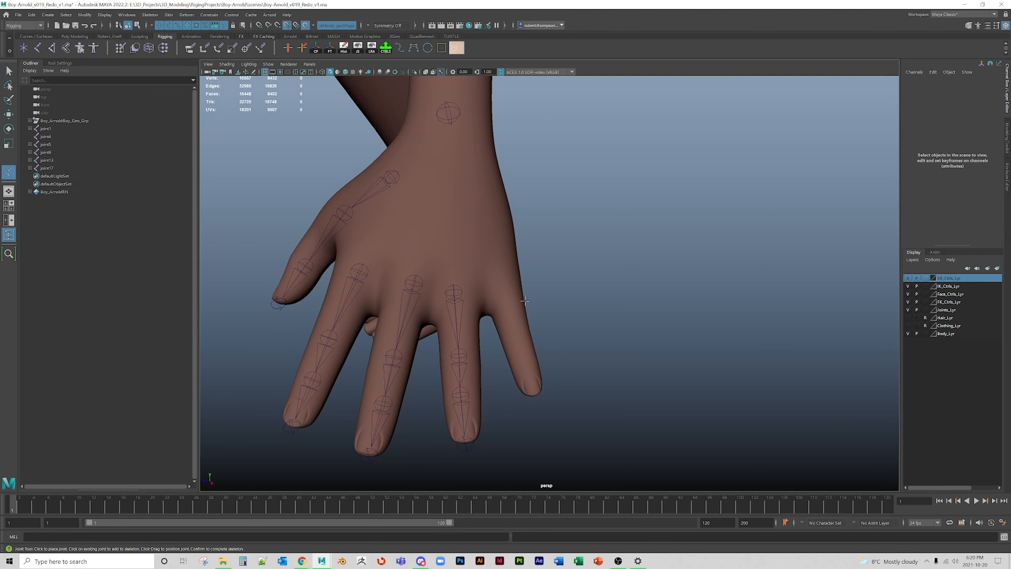
left_click(501, 276)
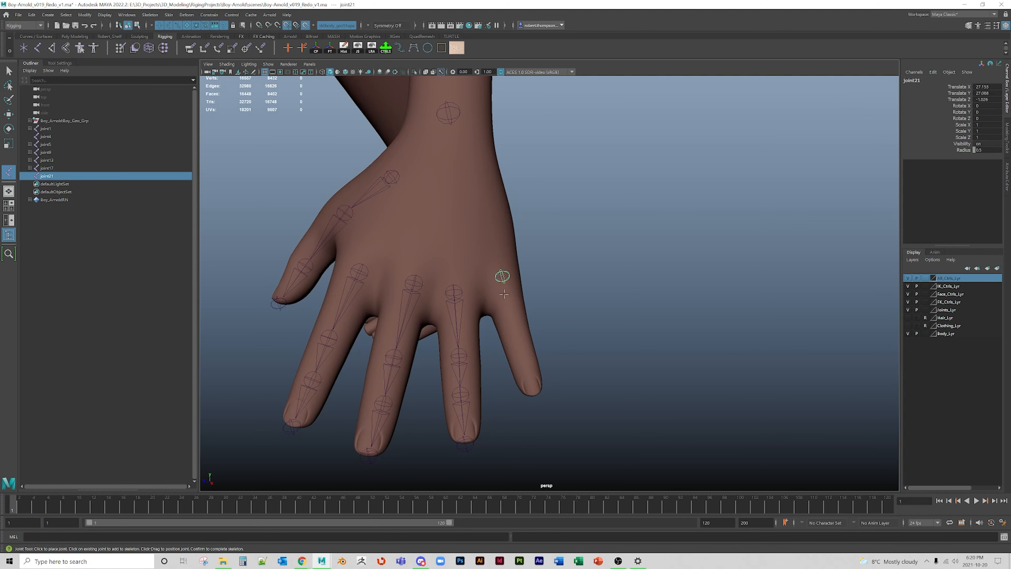
left_click(516, 329)
left_click(524, 360)
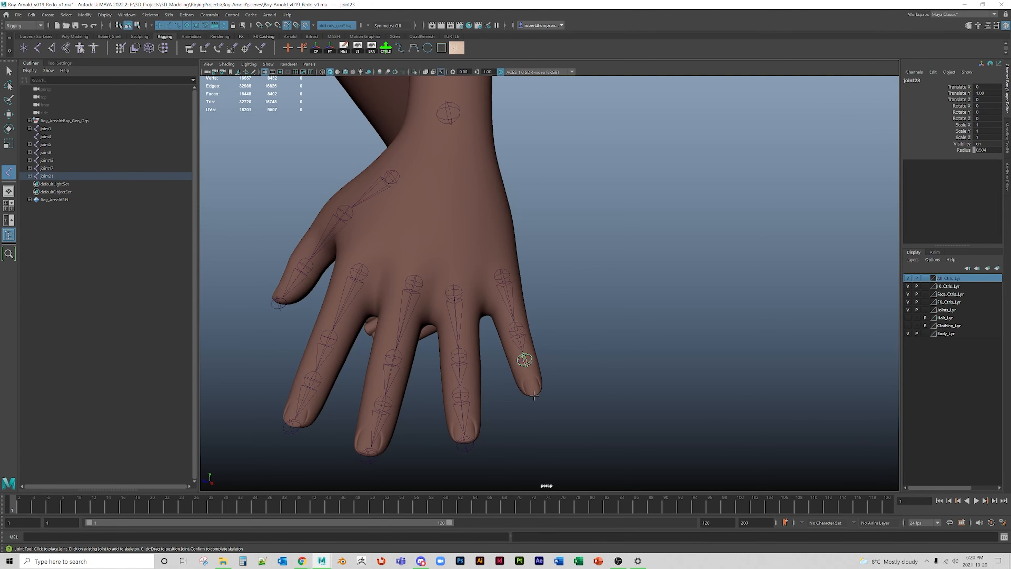
left_click(535, 395)
key("Return")
- Show the local rotation axes of the unparented left wrist joint
left_click_drag(370, 339, 465, 316, "alt")
scroll(465, 316, "up", 3)
left_click_drag(449, 369, 450, 363, "alt")
scroll(458, 357, "up", 3)
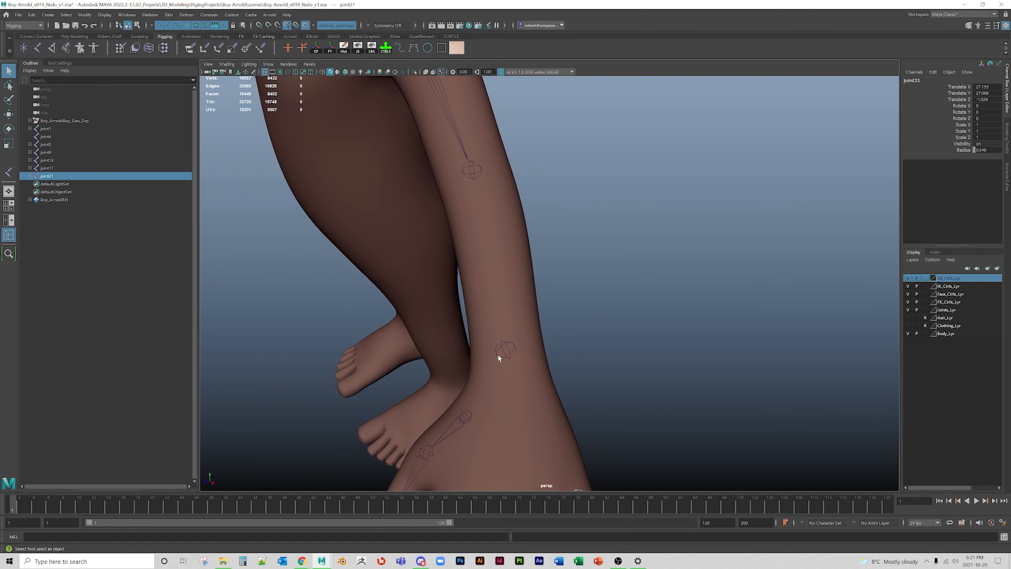
mouse_move(513, 354)
left_mouse_down("alt")
mouse_move(517, 424)
mouse_move(514, 346)
left_mouse_up("alt")
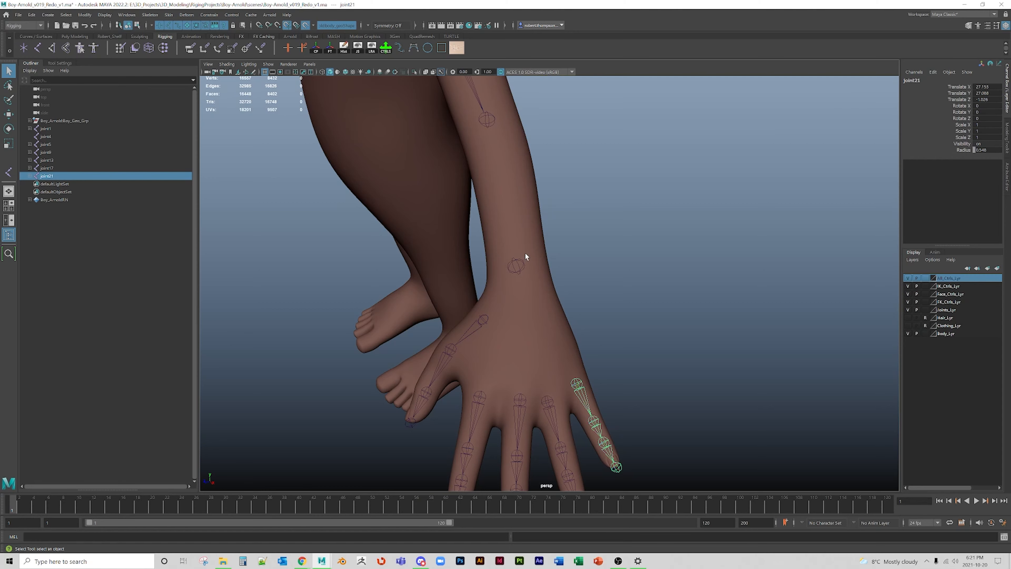
left_click(514, 272)
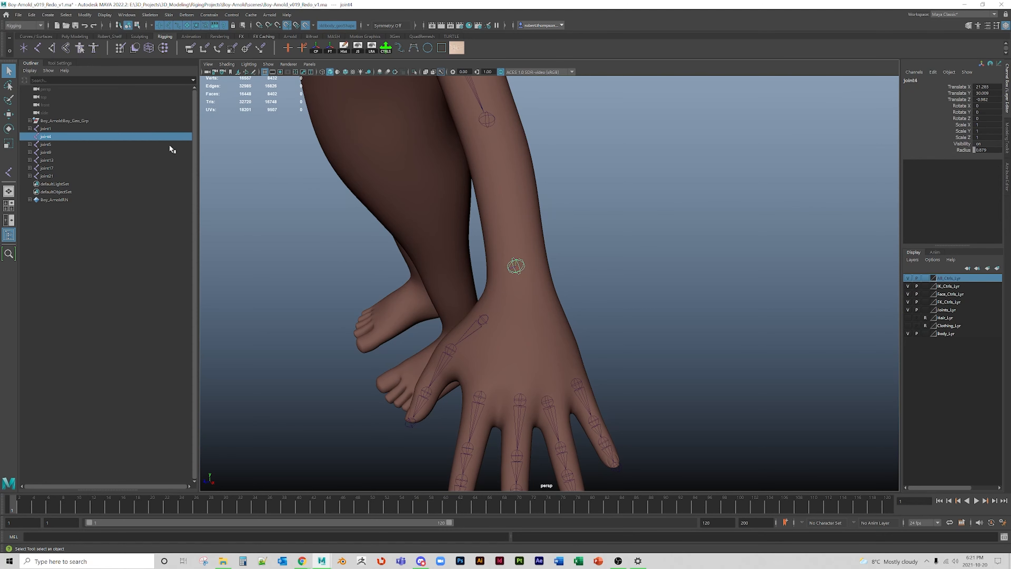
left_click(106, 16)
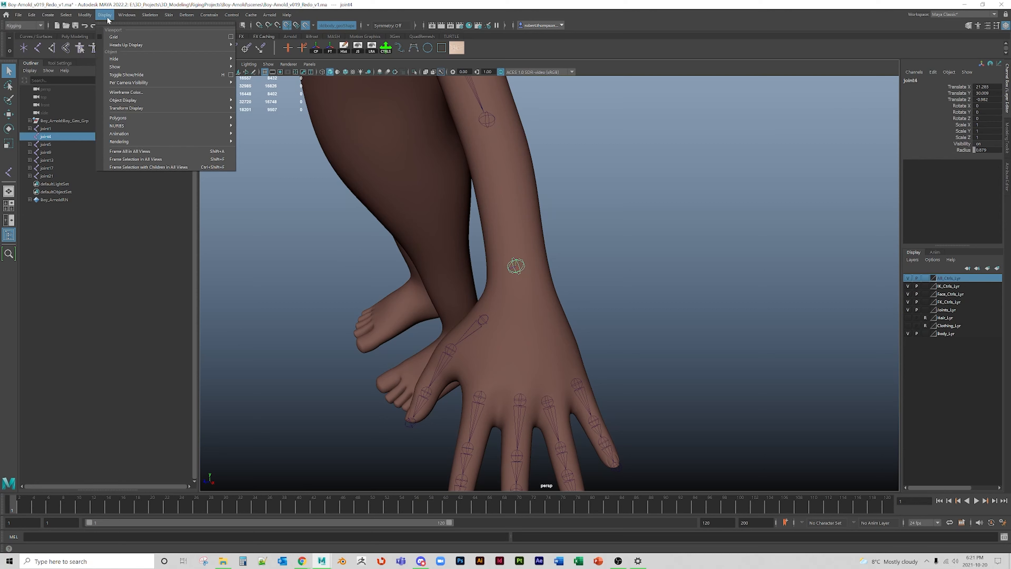
mouse_move(139, 109)
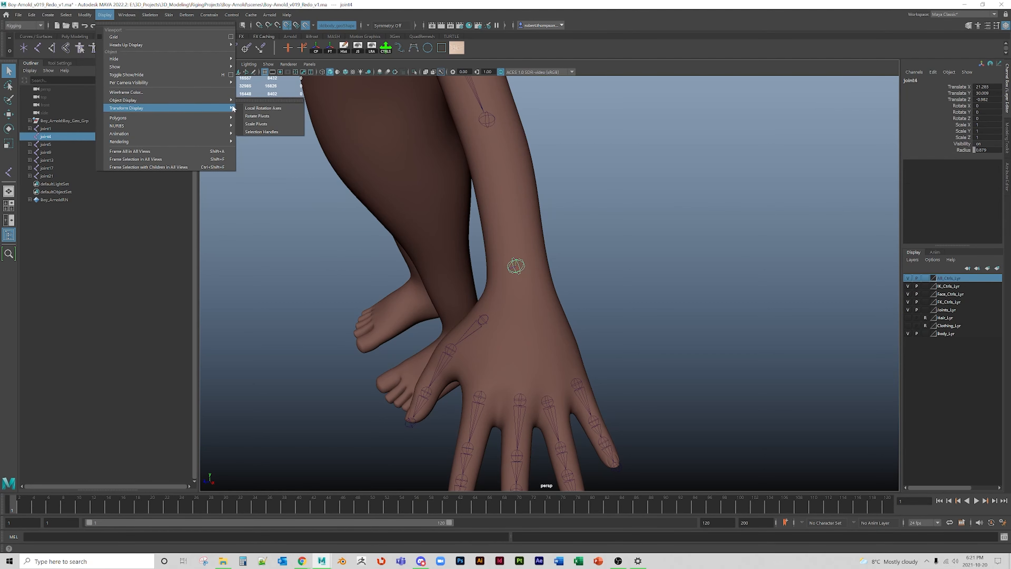
left_click(280, 109)
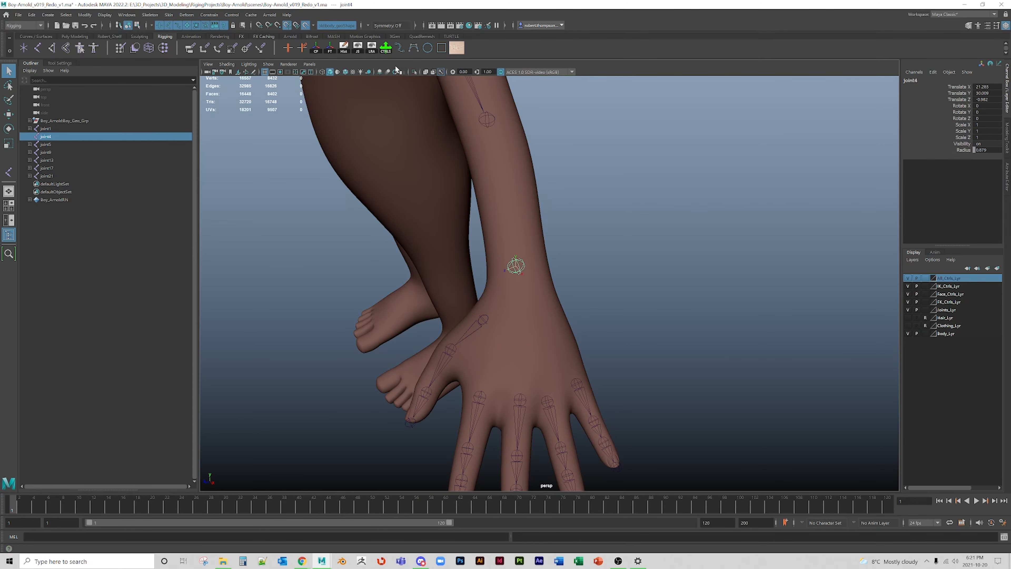
- With the joint orient tool set to aim axis Y, up axis Z and world up Z, orient the wrist joint to the world axis
left_click(457, 48)
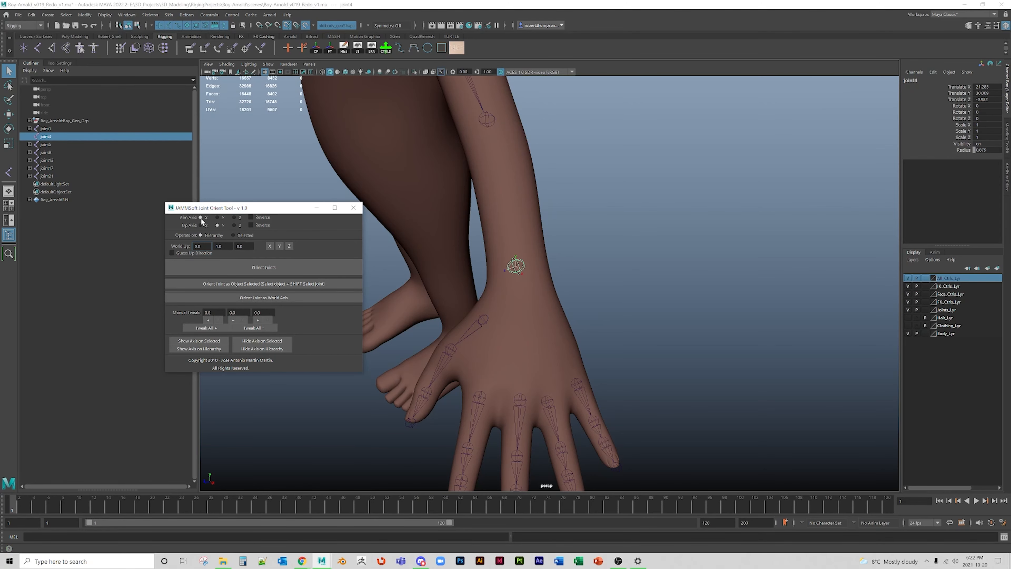
left_click(217, 217)
left_click(280, 298)
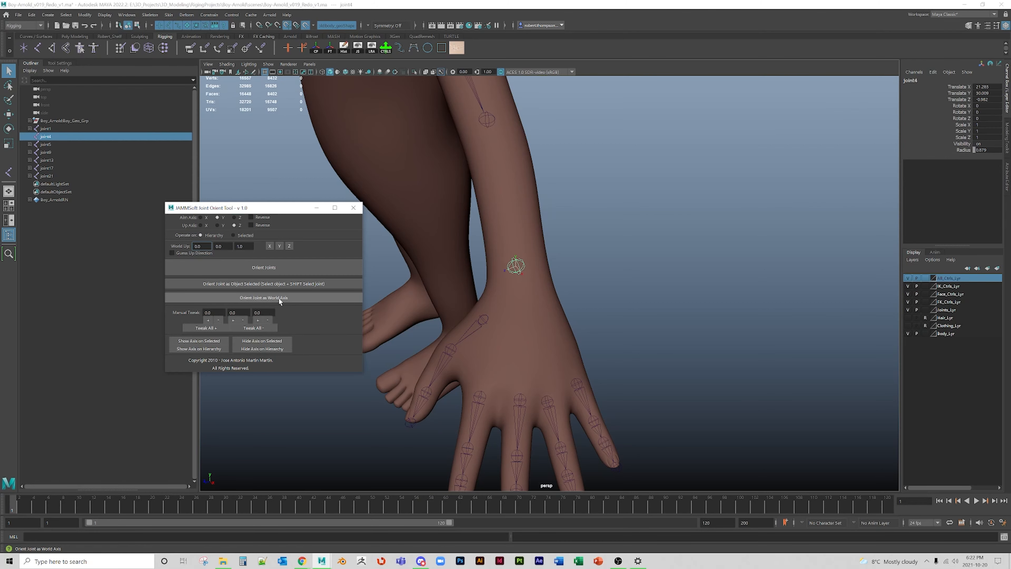
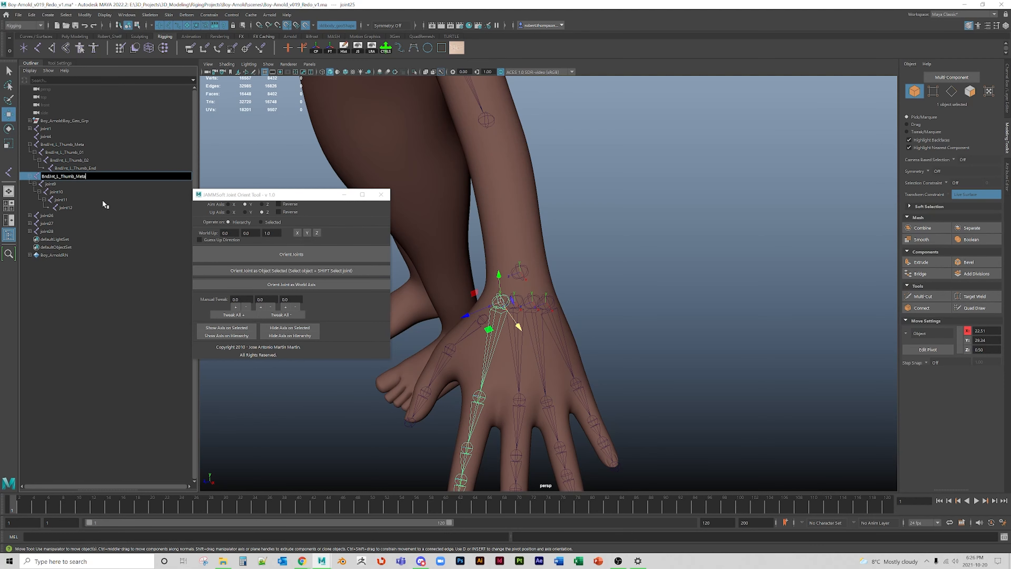
- Name the index chain's root joint BndJnt_L_Thumb_Meta, and paste its copied name onto the first child joint as a naming base
key("Return")
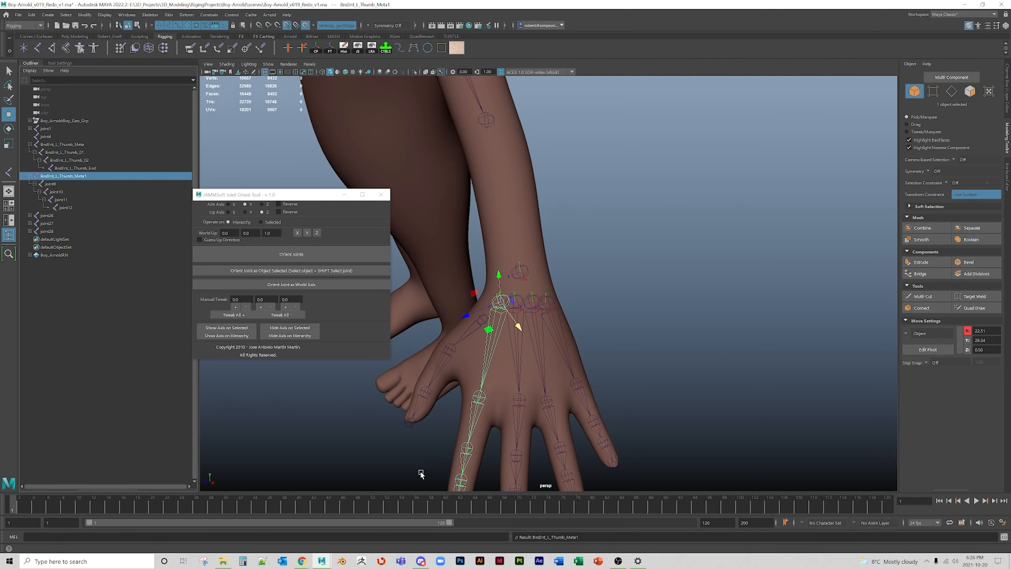
left_click_drag(473, 446, 470, 454, "alt")
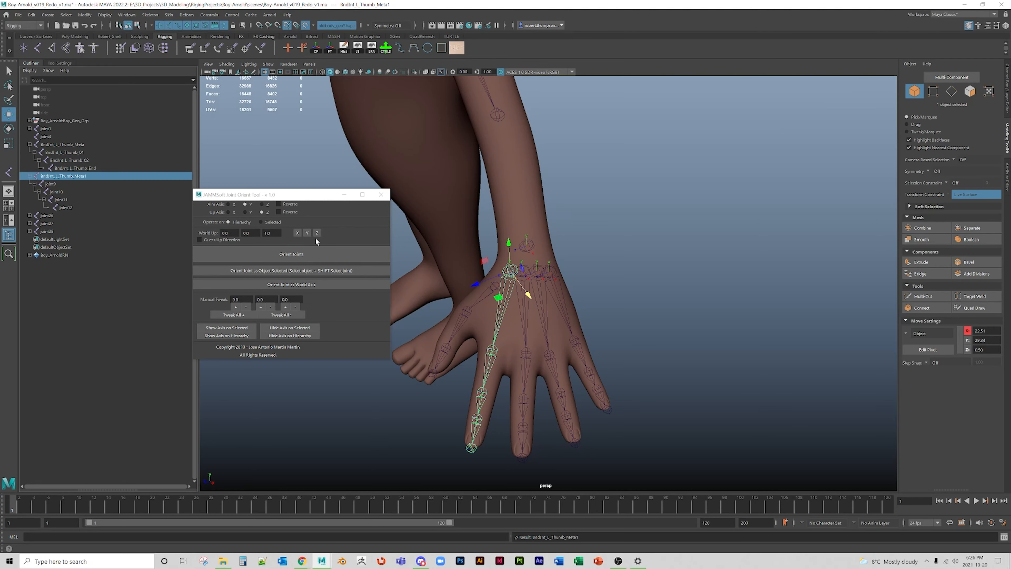
left_click(51, 183)
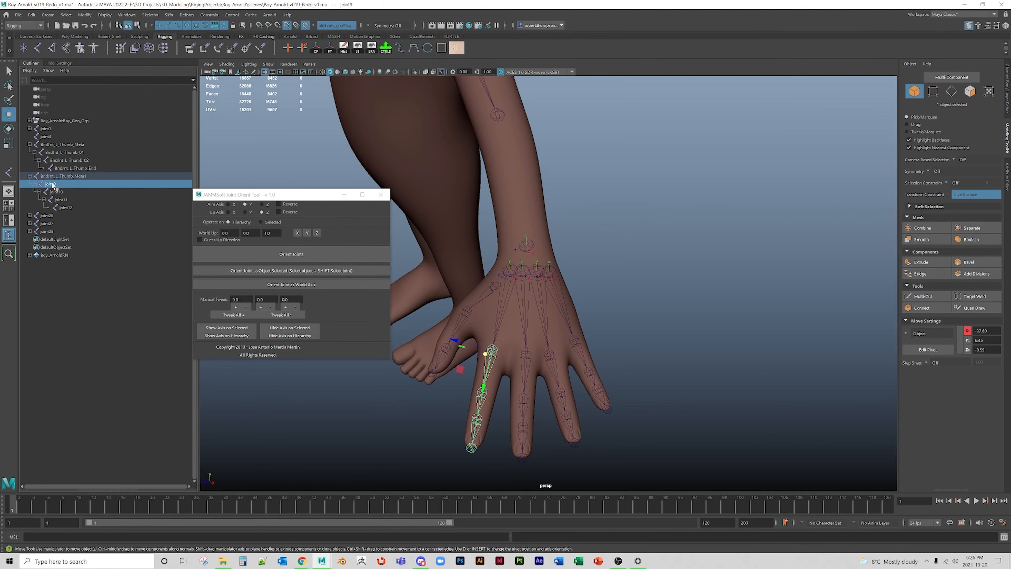
double_click(85, 174)
key("ctrl+c")
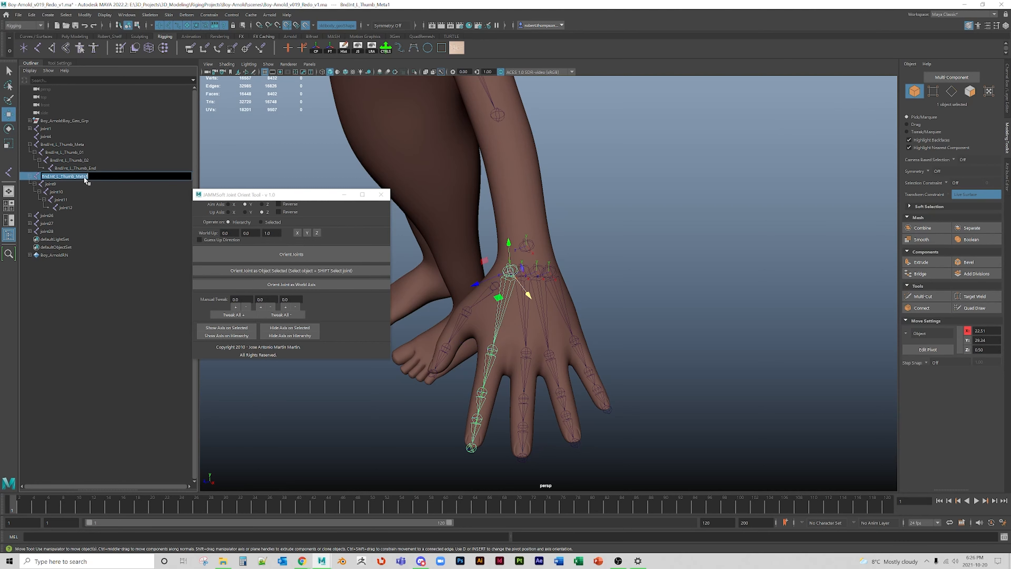
double_click(52, 184)
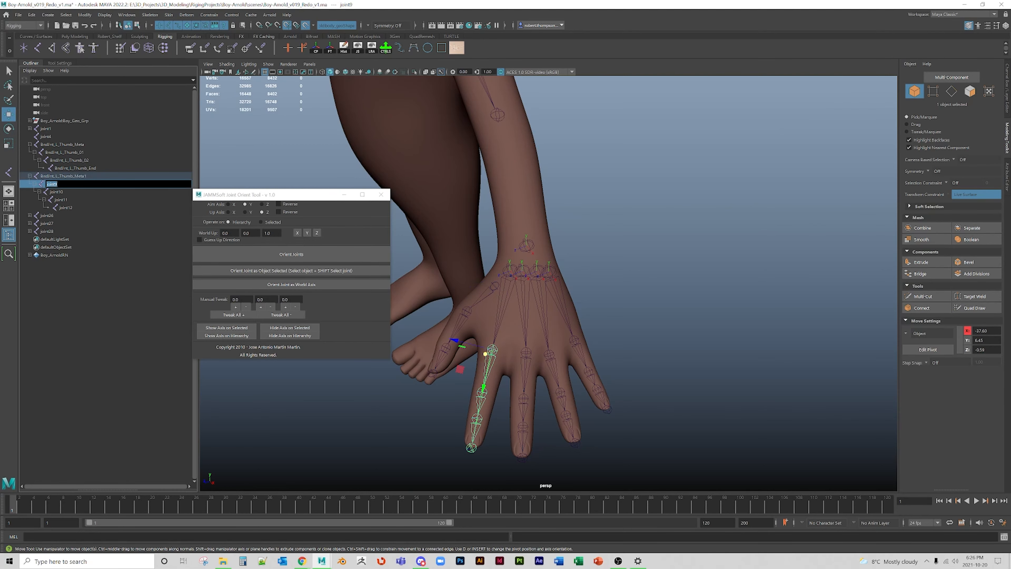
key("ctrl+v")
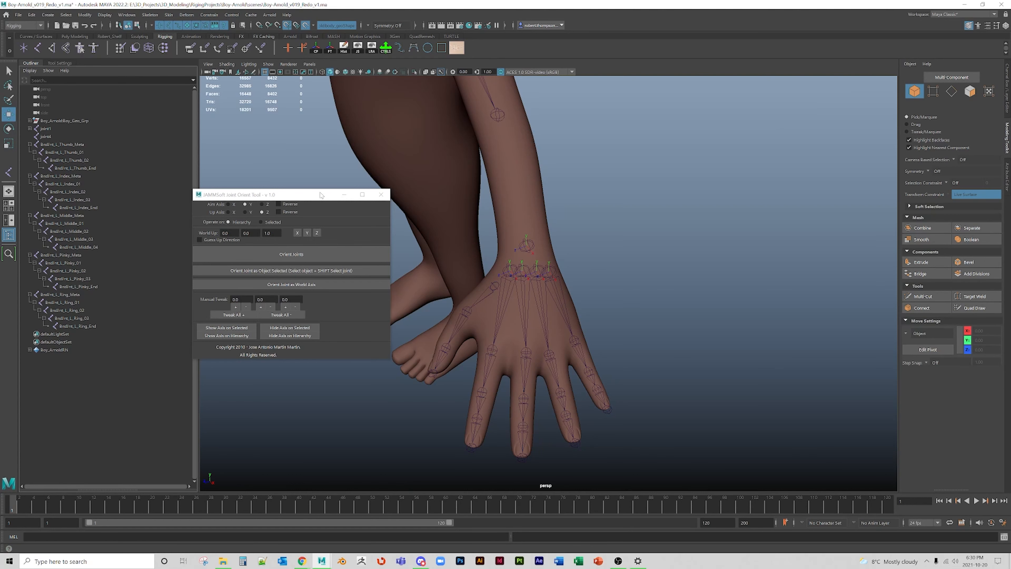
- Display the local rotation axes on every joint of the thumb chain, from BndJnt_L_Thumb_Meta to the tip
left_click_drag(320, 195, 234, 286)
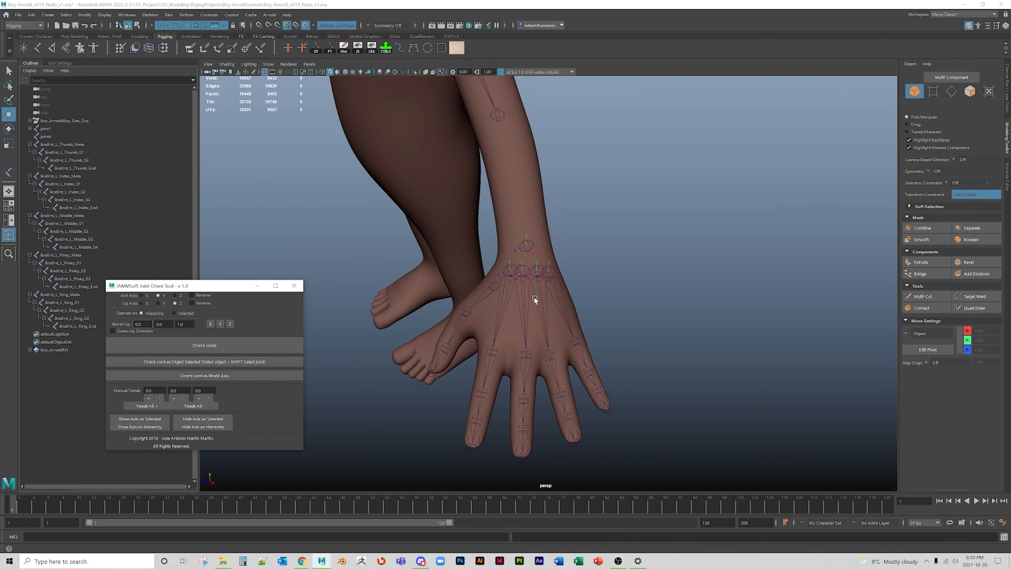
left_click(493, 287)
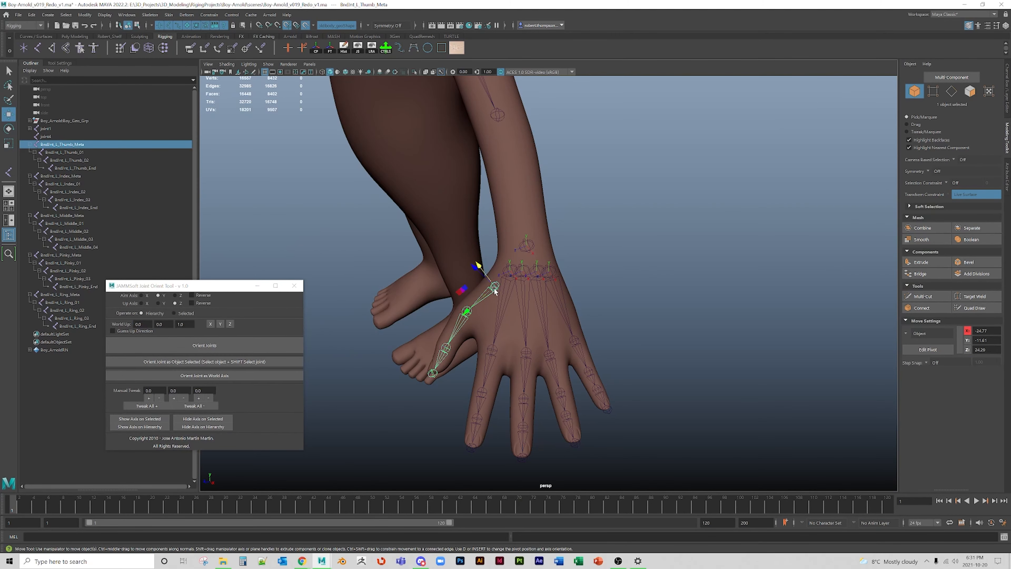
right_click(495, 290)
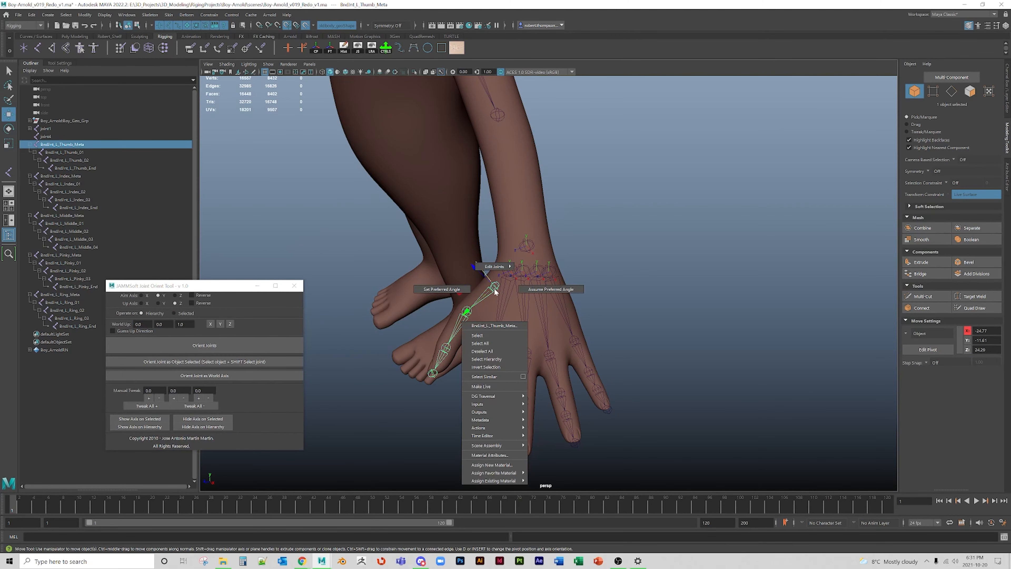
left_click(505, 357)
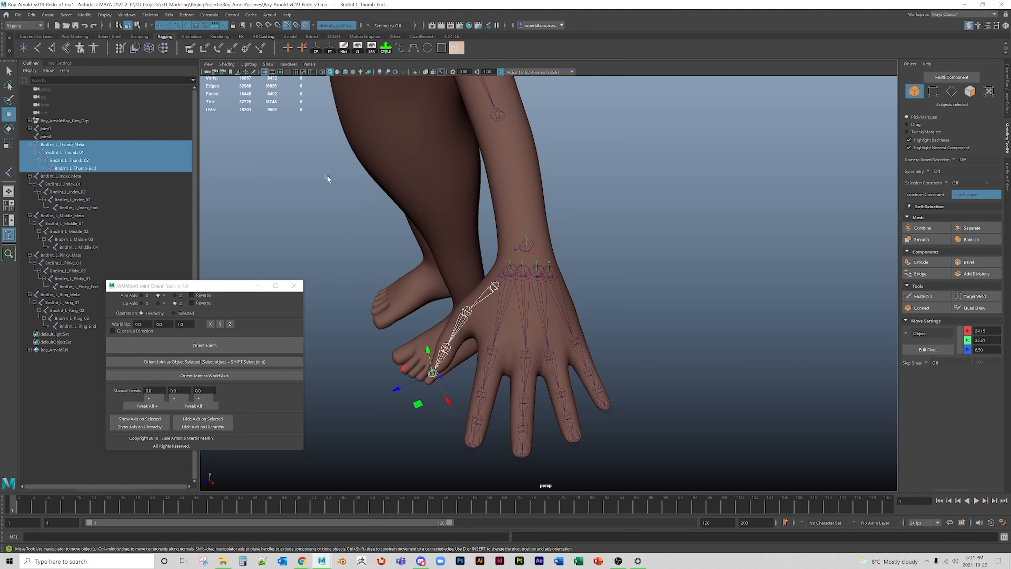
left_click(104, 15)
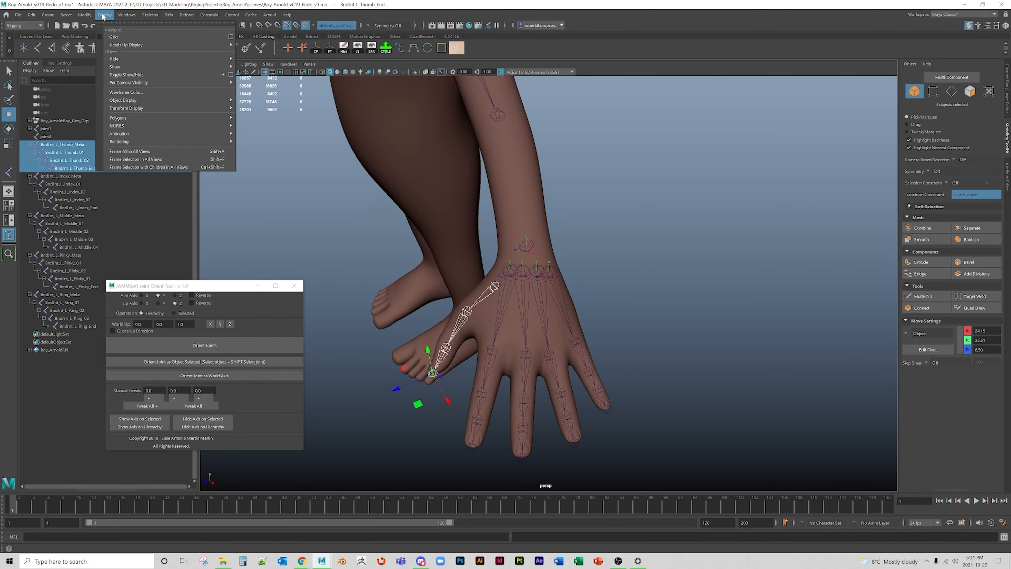
mouse_move(150, 108)
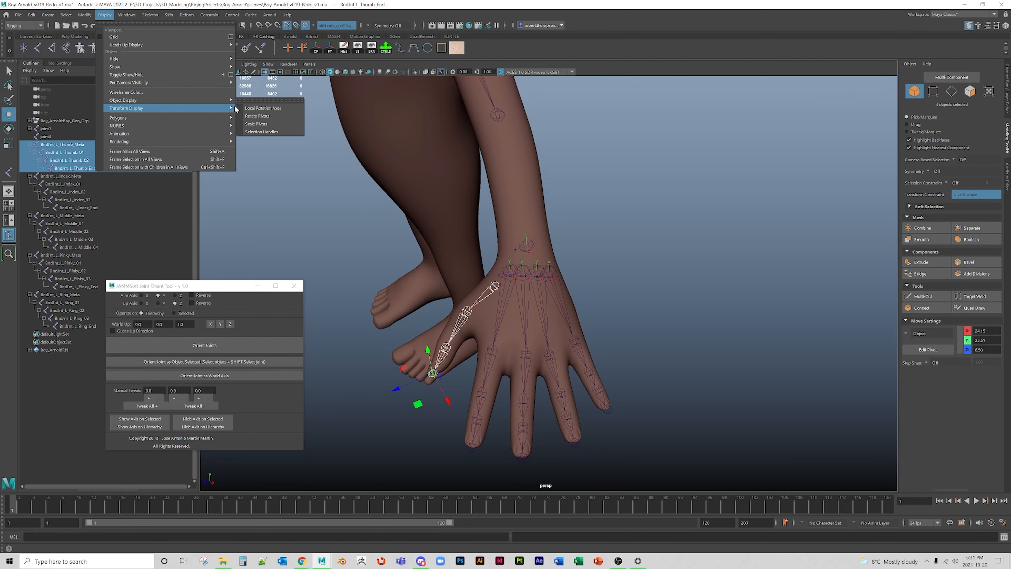
left_click(258, 108)
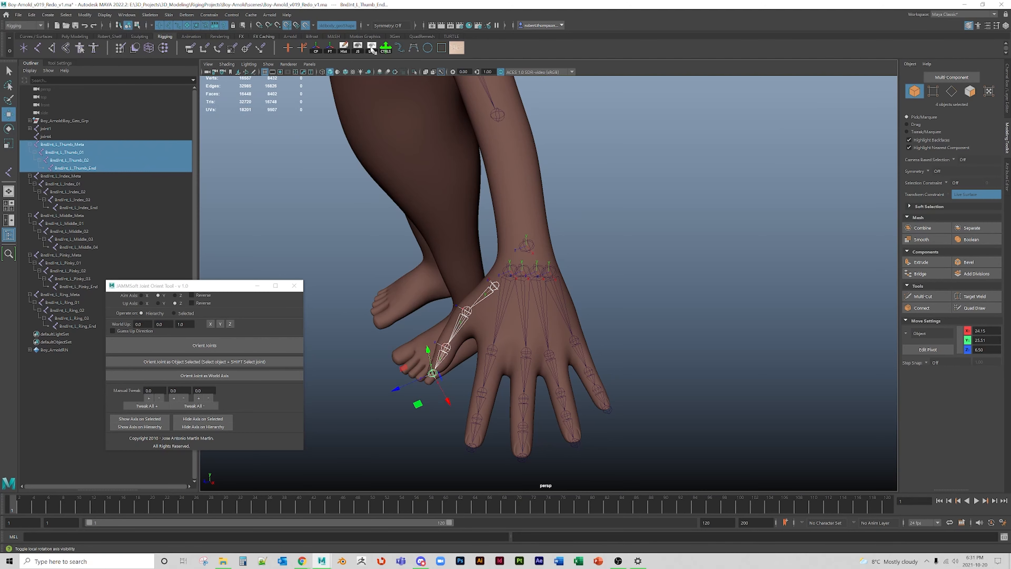
- Display the local rotation axes on the full hierarchies of the index and middle finger chains
left_click(510, 274)
right_click_drag(509, 280, 514, 352)
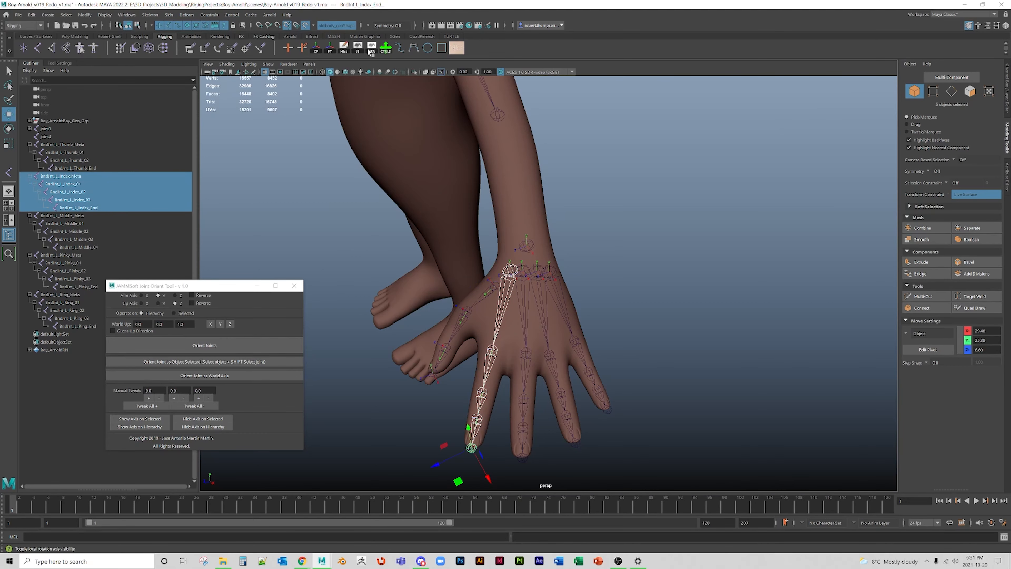
left_click(509, 270)
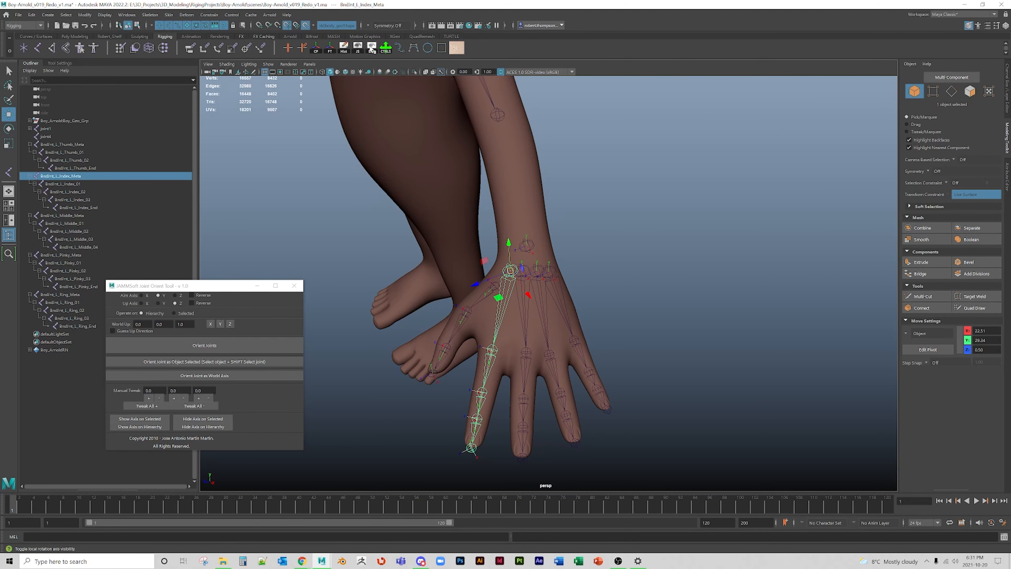
left_click(526, 306)
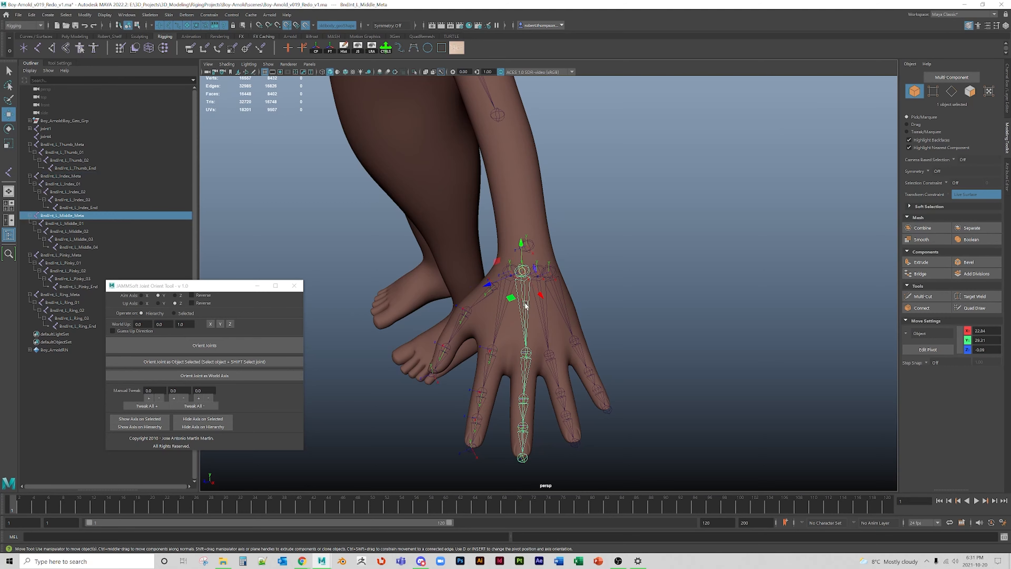
right_click(526, 307)
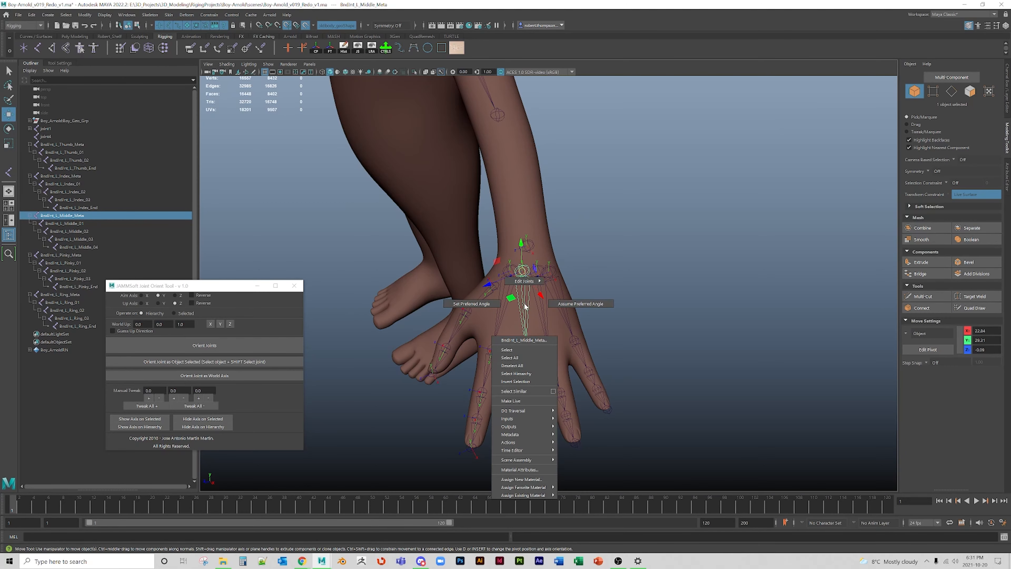
left_click(516, 373)
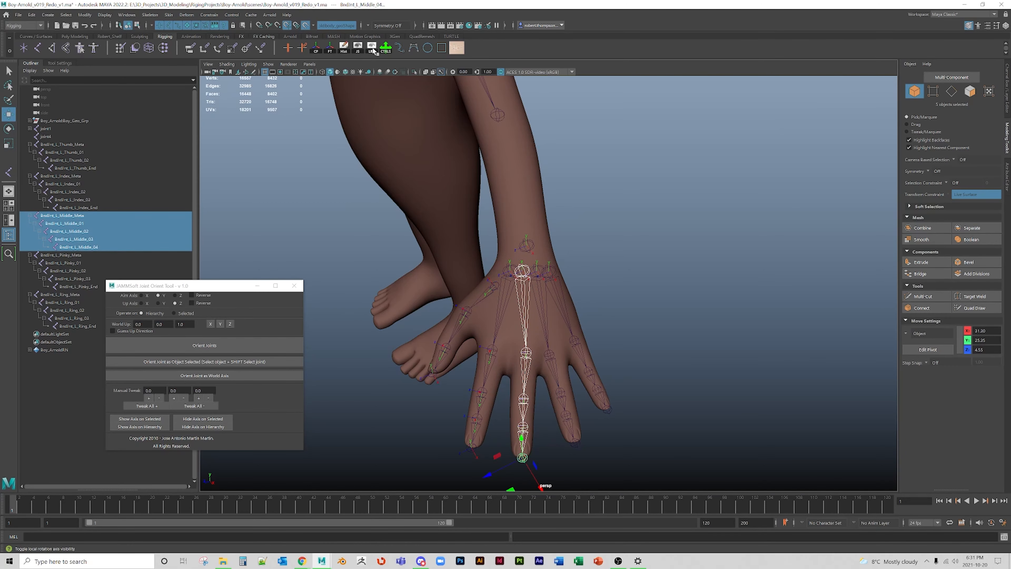
left_click(525, 298)
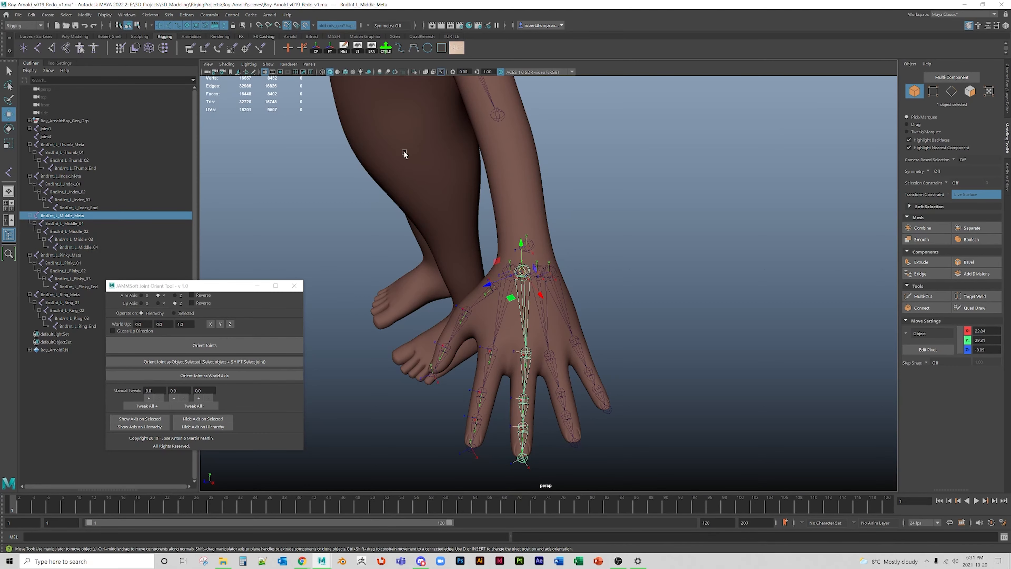
- Display the local rotation axes on the full hierarchies of the ring and pinky finger chains
right_click(544, 311)
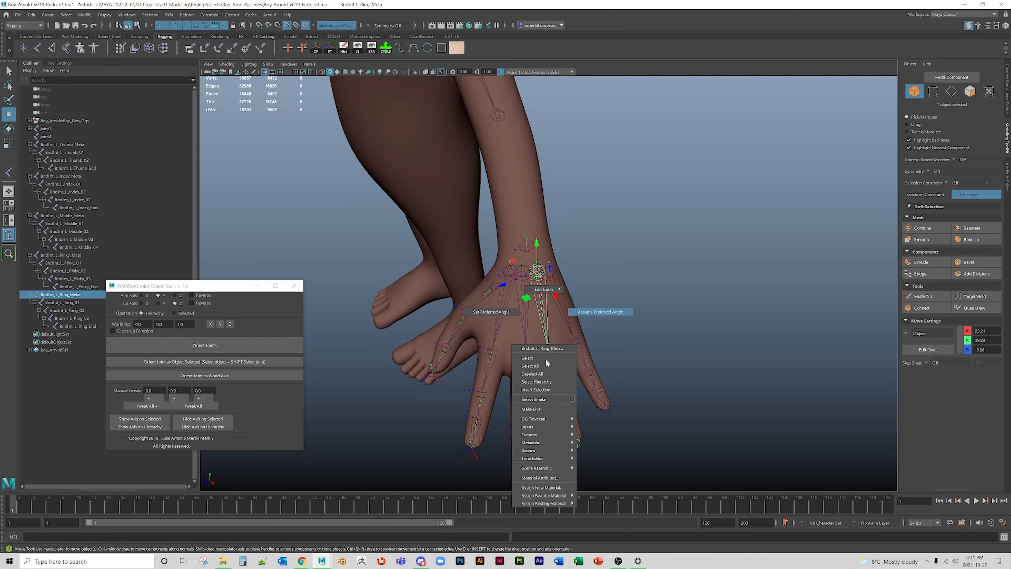
left_click(546, 382)
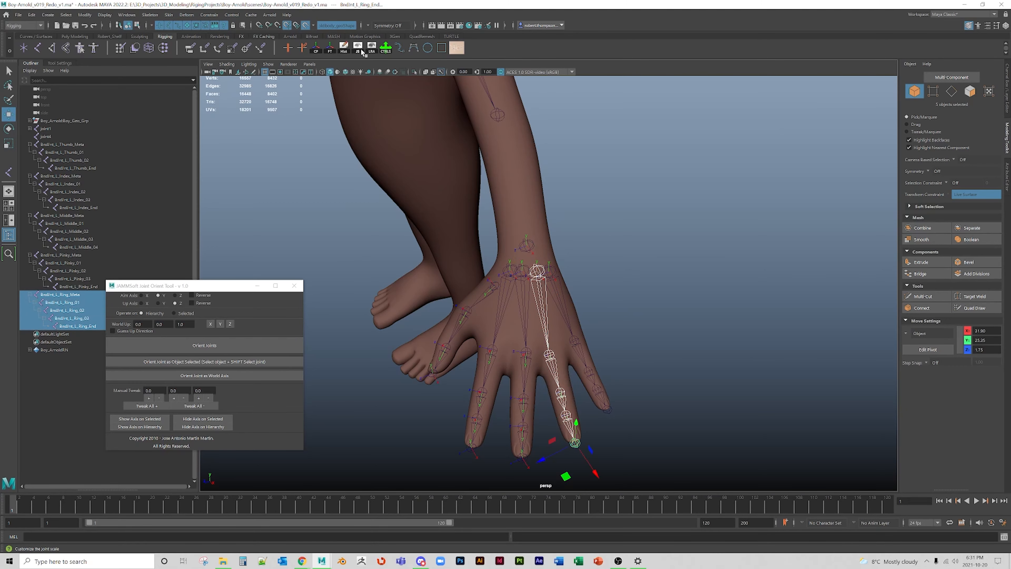
left_click(370, 50)
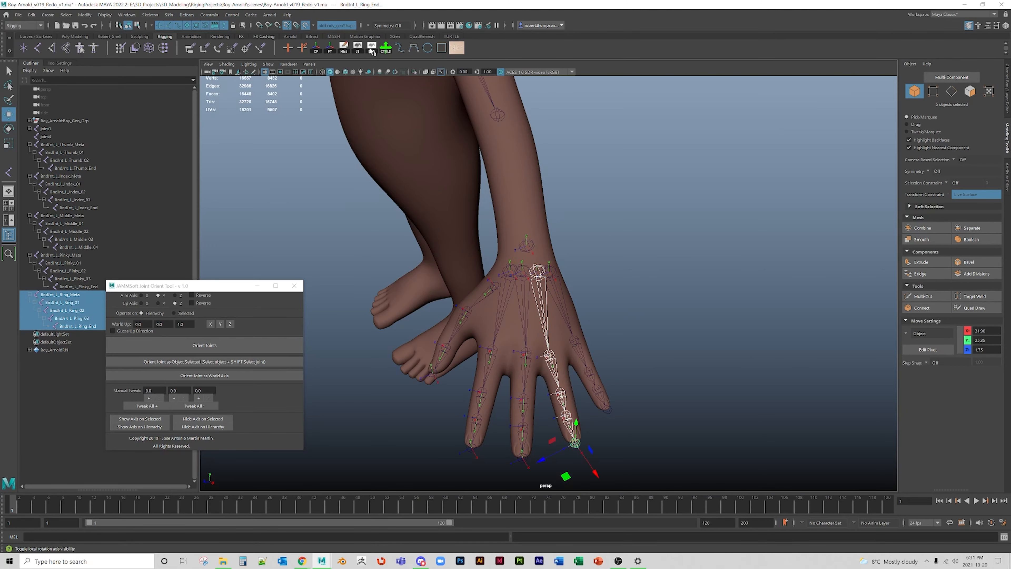
left_click(541, 296)
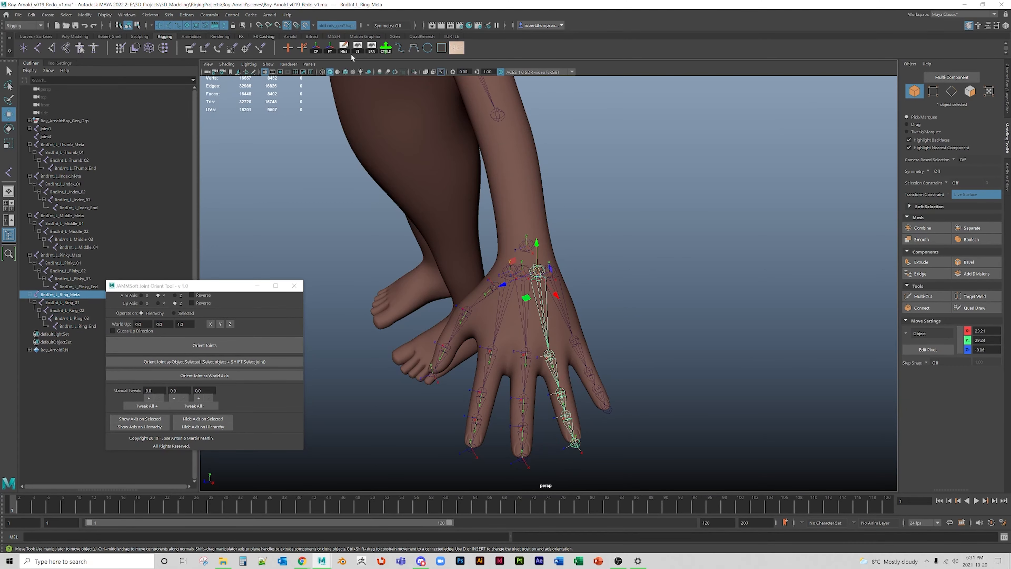
left_click(564, 312)
right_click(564, 312)
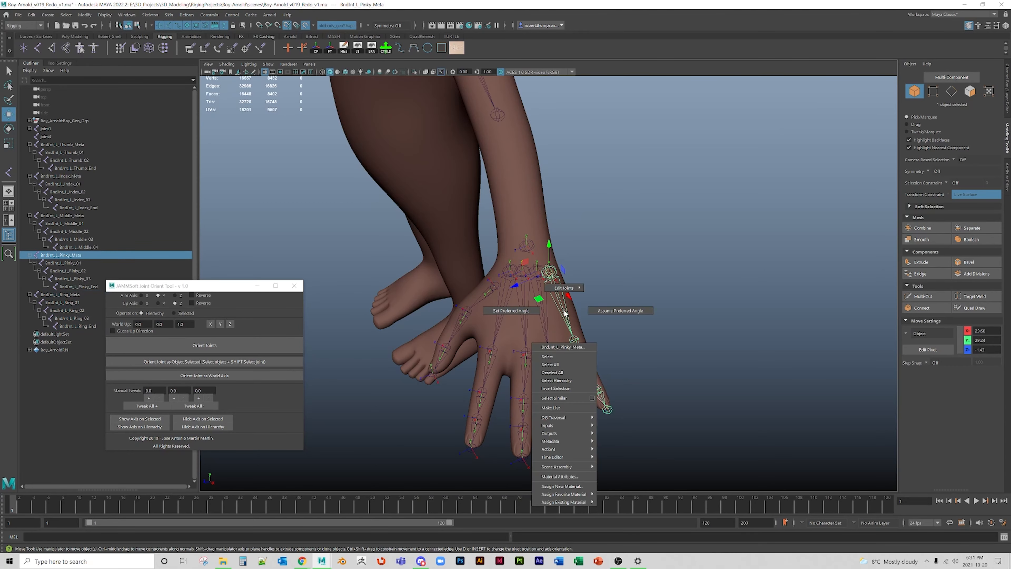
left_click(567, 382)
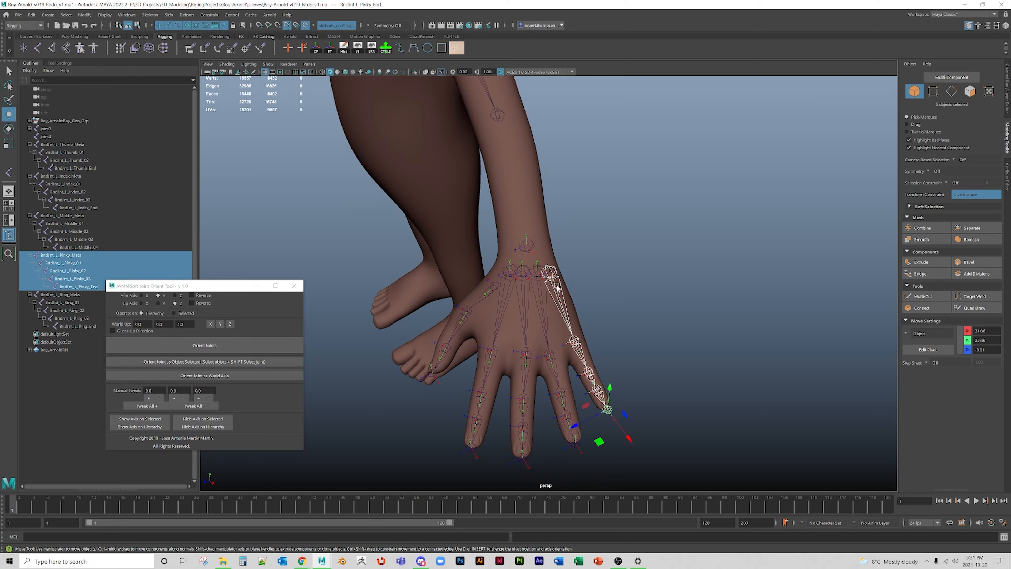
left_click(560, 298)
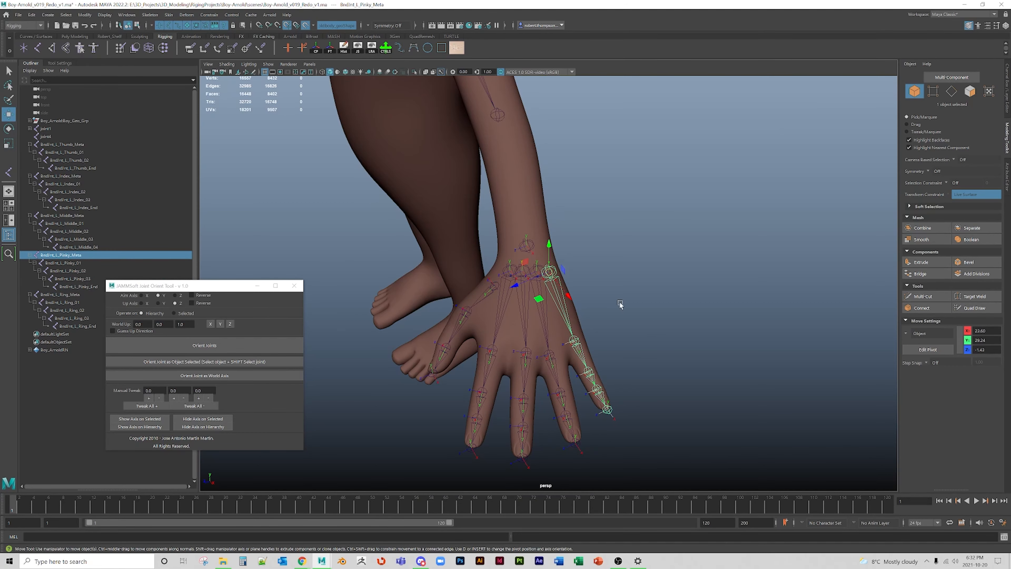
- Orient the index finger's joint hierarchy with aim axis Y, up axis Z and world up Z, including from its first knuckle joint
left_click_drag(568, 388, 553, 356, "alt")
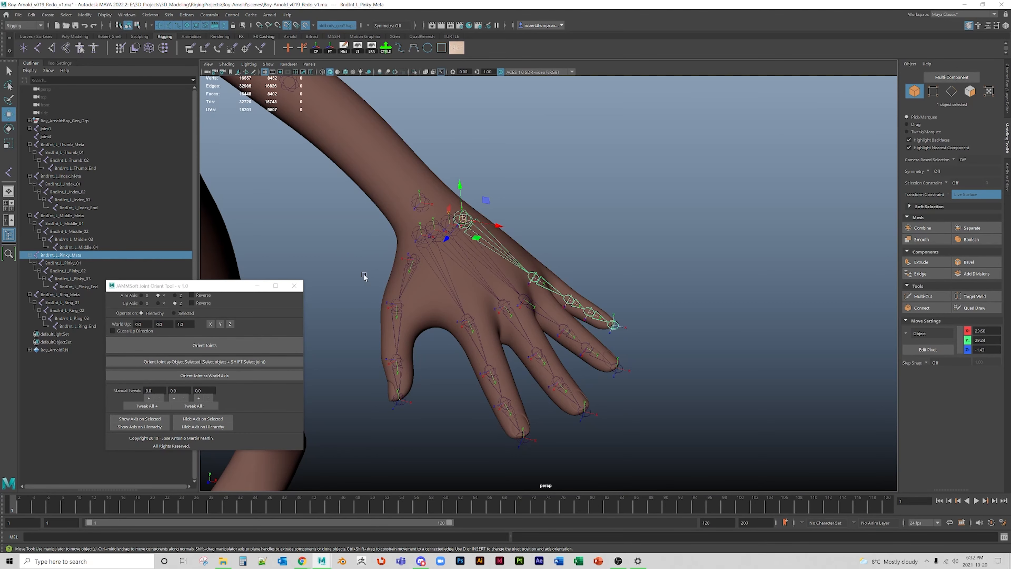
left_click(423, 245)
left_click(441, 269)
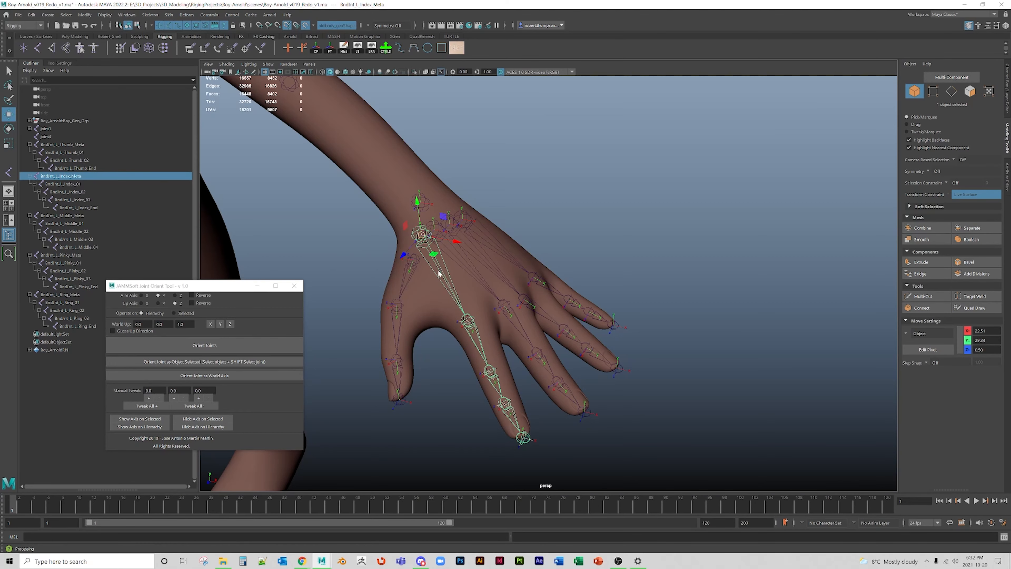
right_click(438, 272)
left_click(433, 341)
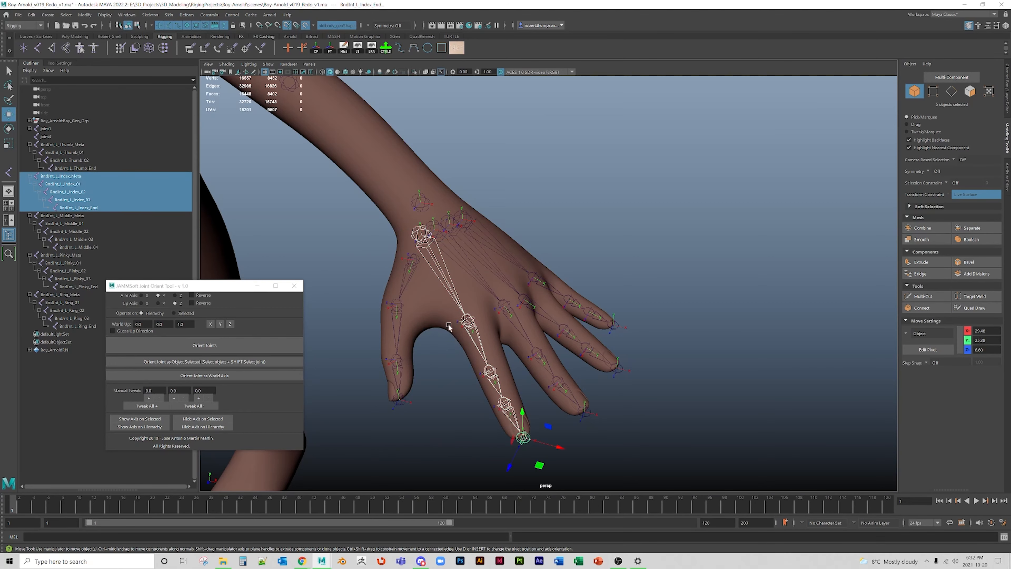
left_click(211, 348)
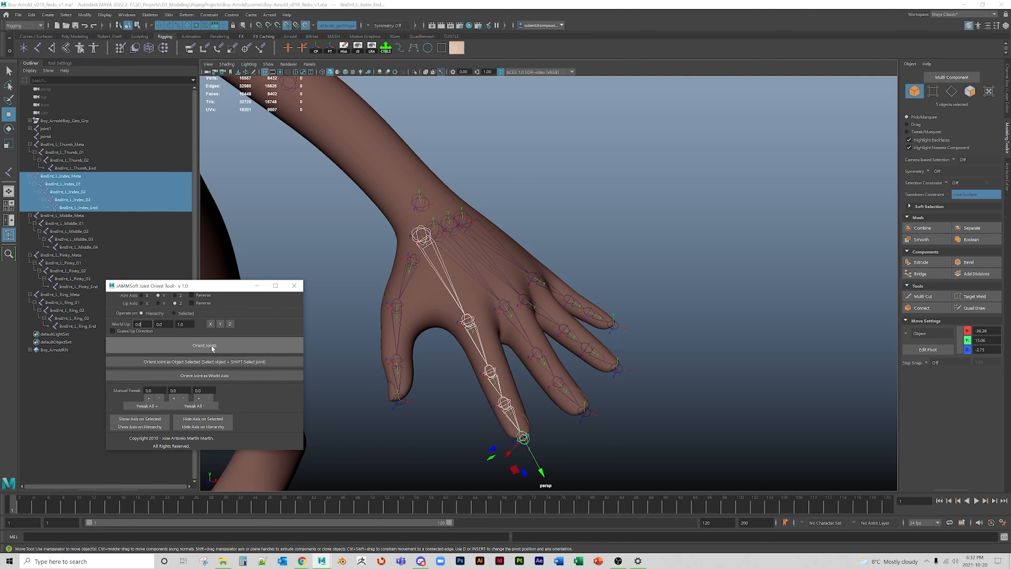
left_click(480, 349)
left_click(242, 348)
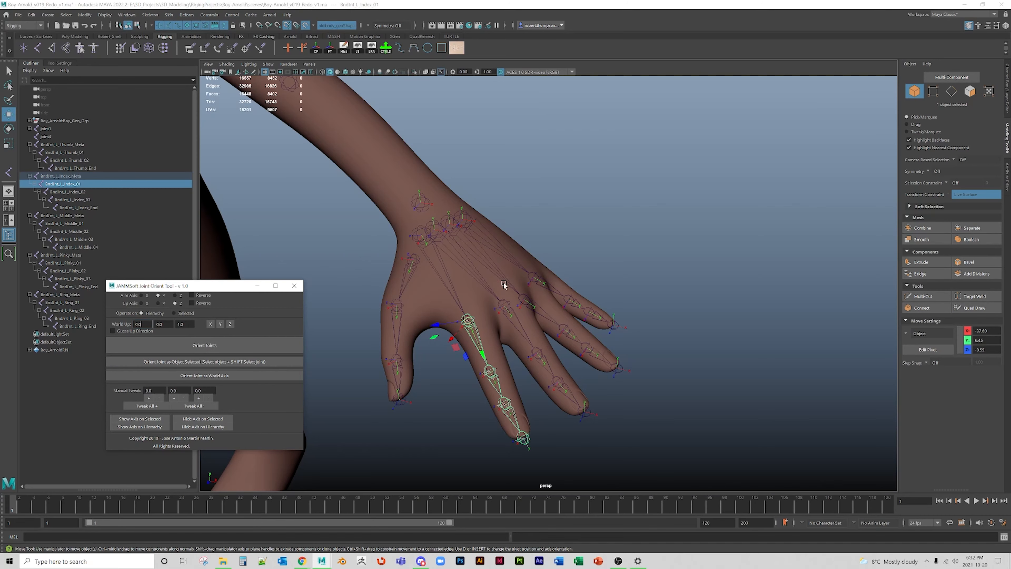
- Orient the middle, ring and pinky joint hierarchies from their Meta joints with aim axis Y, up axis Z and world up Z
left_click(467, 264)
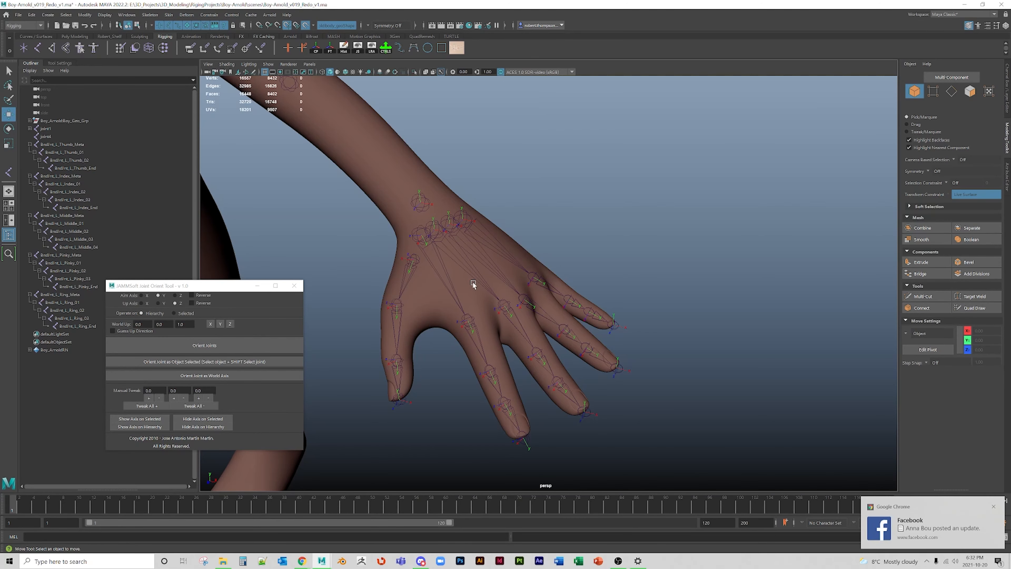
left_click(471, 268)
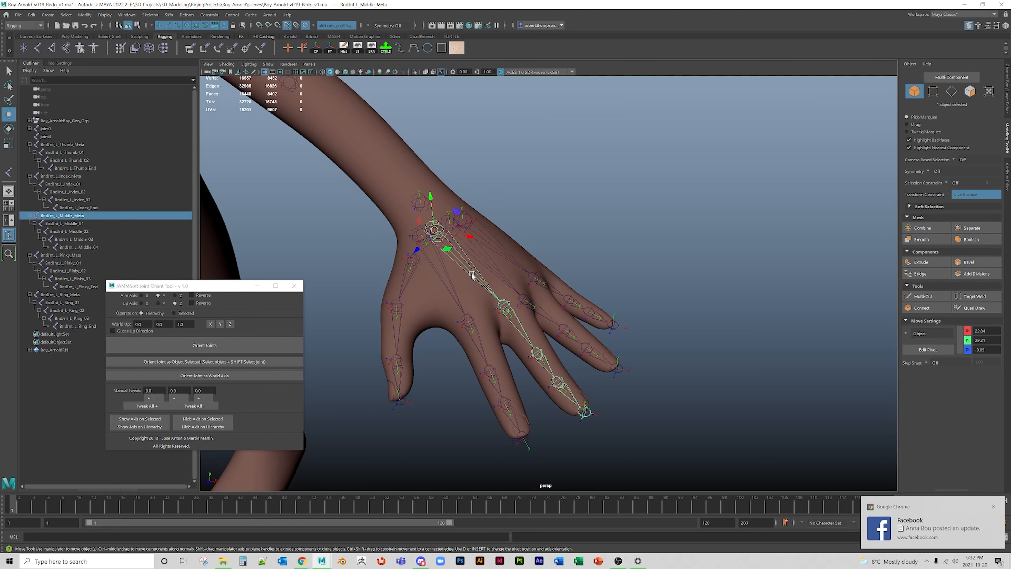
left_click(217, 346)
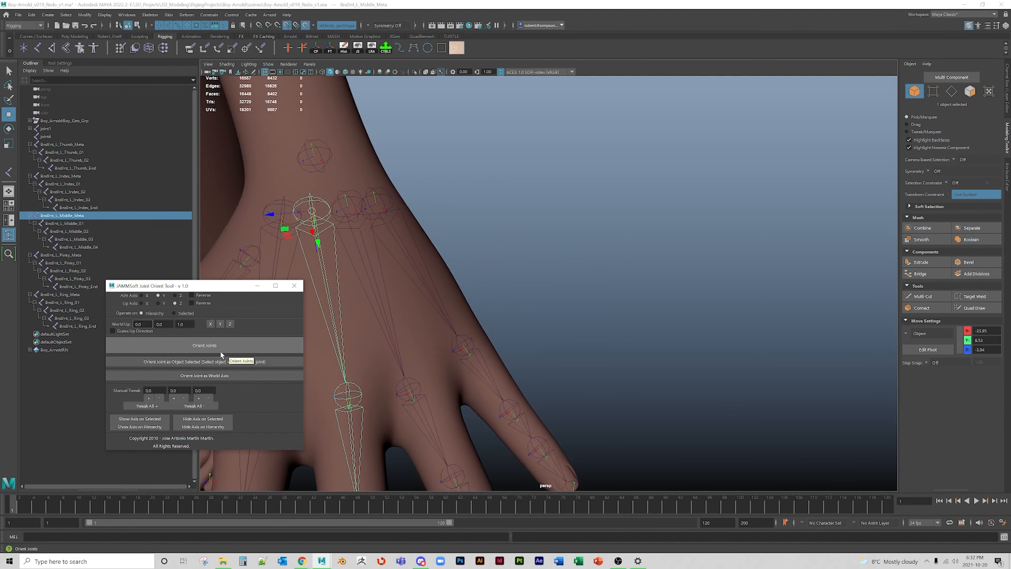
left_click(480, 212)
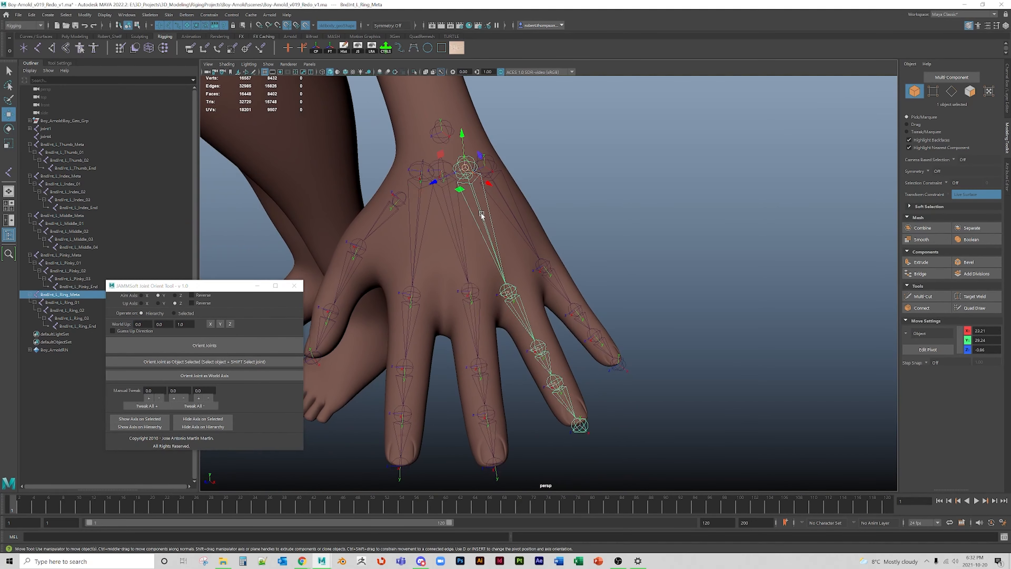
left_click(246, 349)
left_click(512, 213)
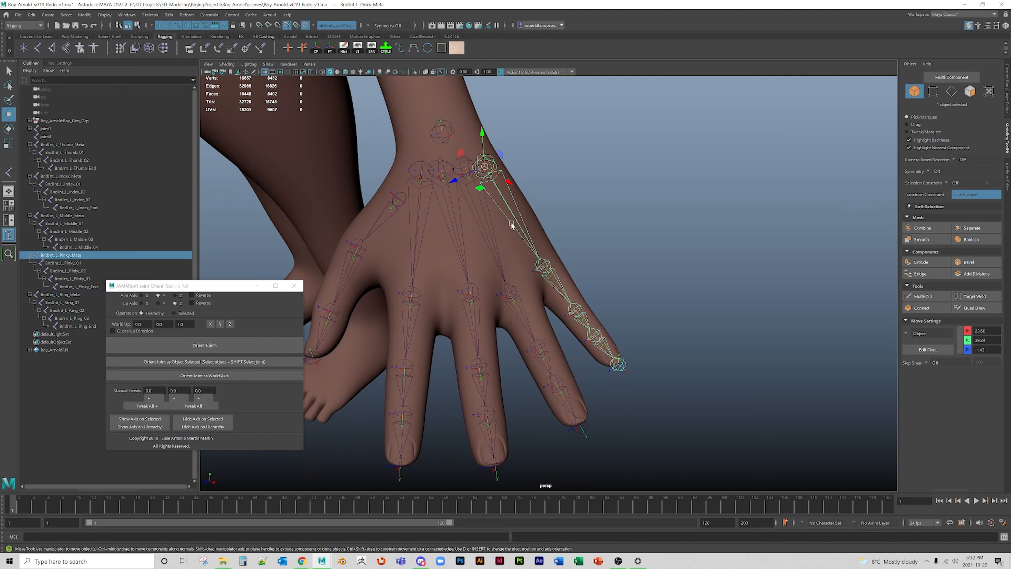
left_click(235, 346)
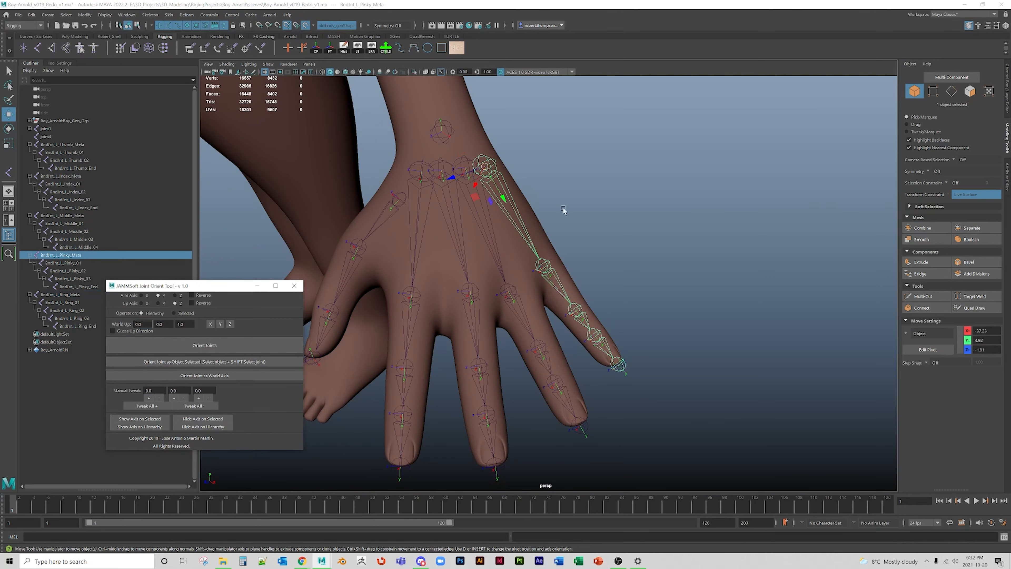
- Orient the thumb's joint hierarchy from BndJnt_L_Thumb_Meta with aim axis Y, up axis Z, and inspect its axes up close
left_click_drag(598, 291, 493, 222, "alt")
left_click(490, 221)
left_click(489, 221)
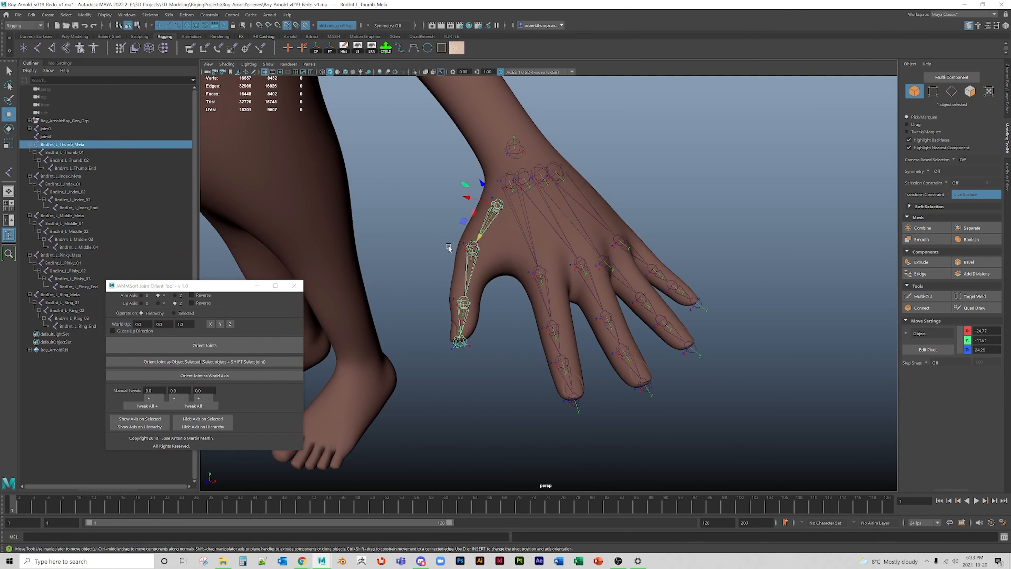
left_click(232, 344)
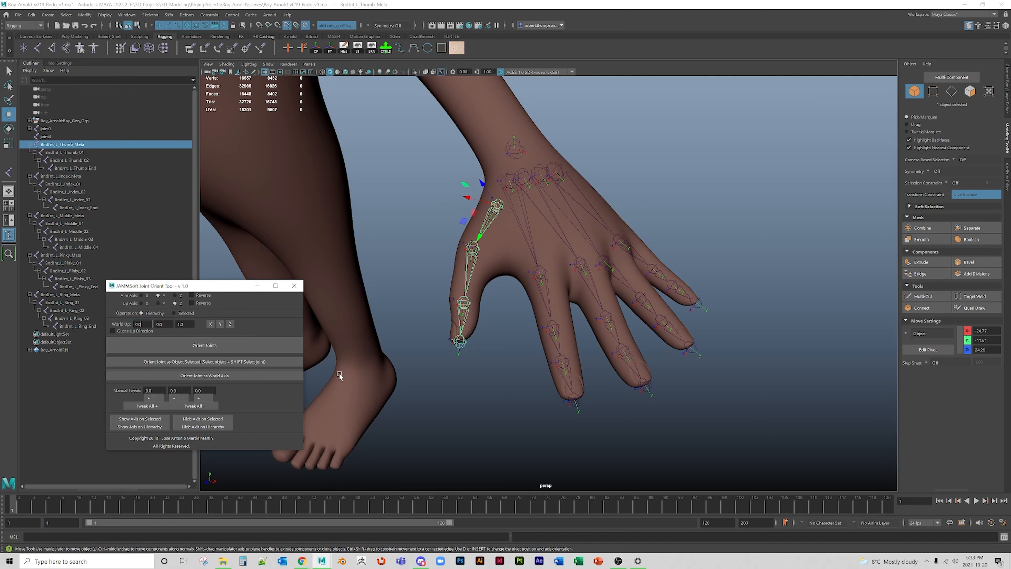
scroll(336, 375, "down", 5)
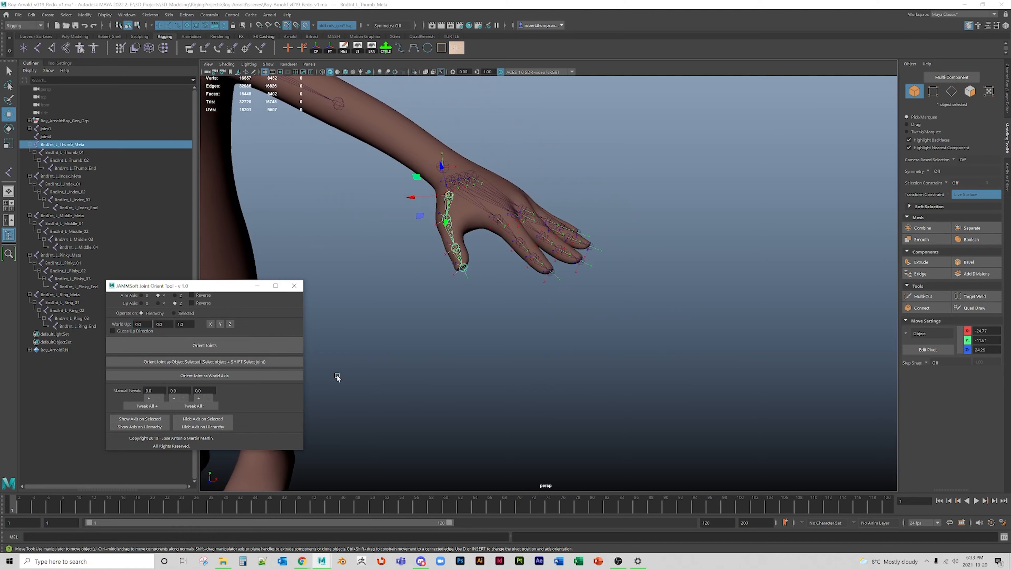
scroll(337, 377, "up", 8)
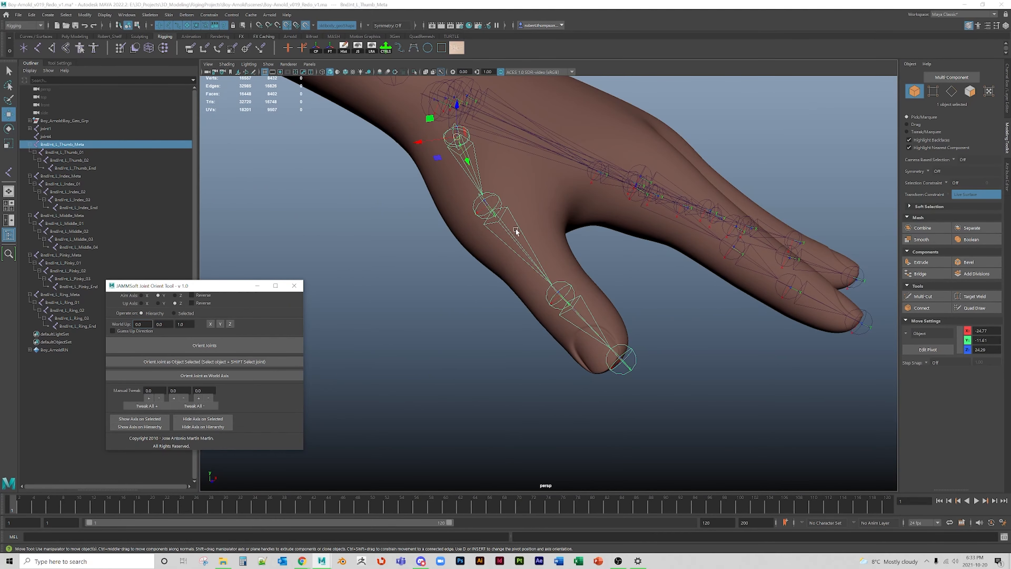
- Test-bend the thumb by rotating its Meta, 01 and 02 joints together about -25° in X, and undo the rotation
scroll(529, 253, "down", 5)
scroll(529, 254, "down", 5)
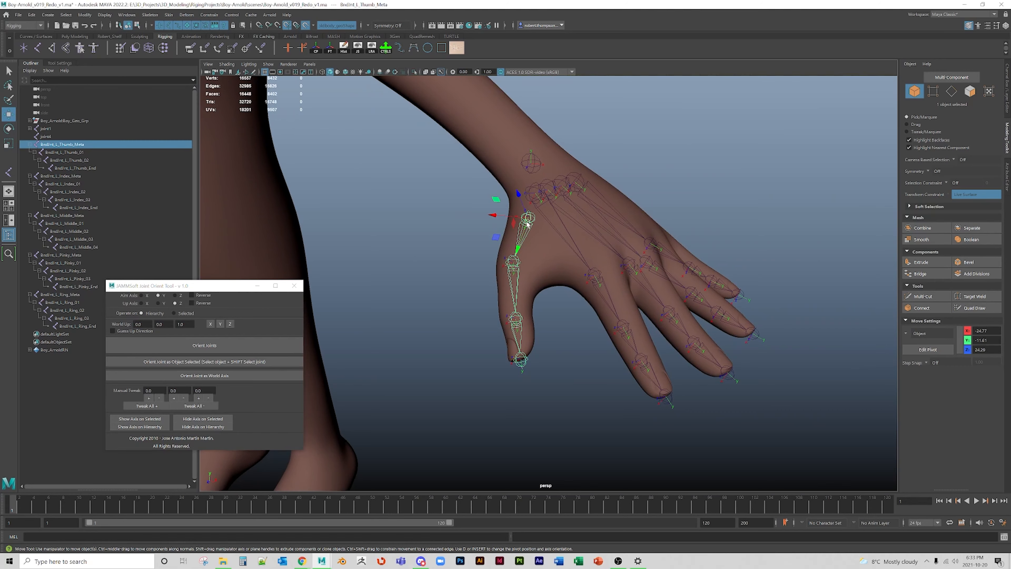
left_click(516, 282, "shift")
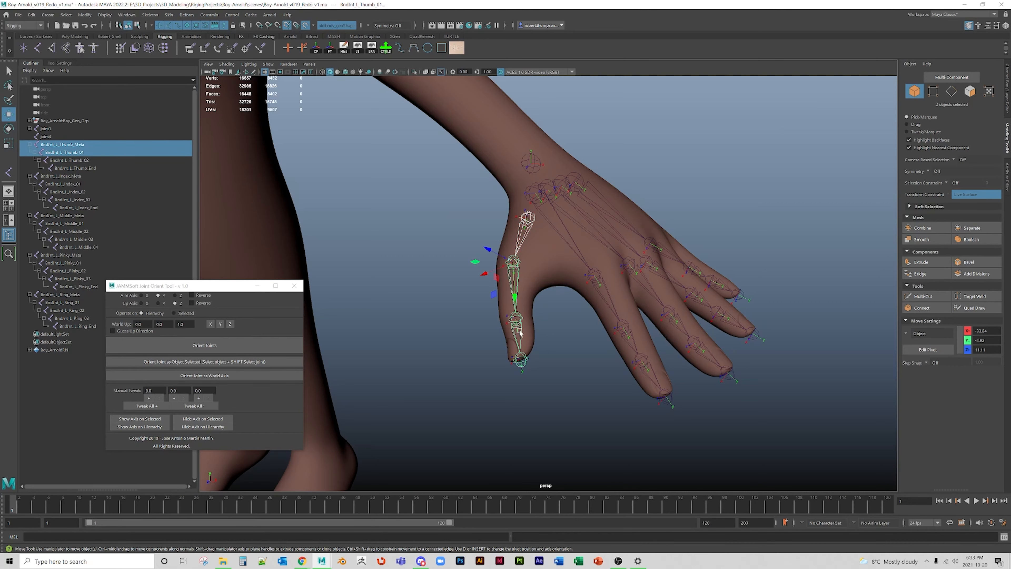
left_click(519, 330, "shift")
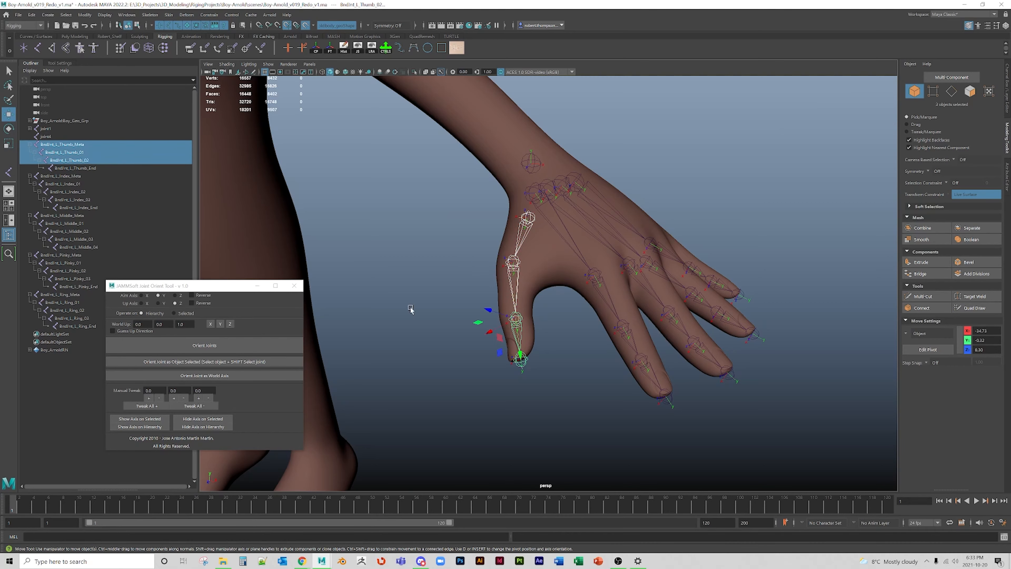
key("e")
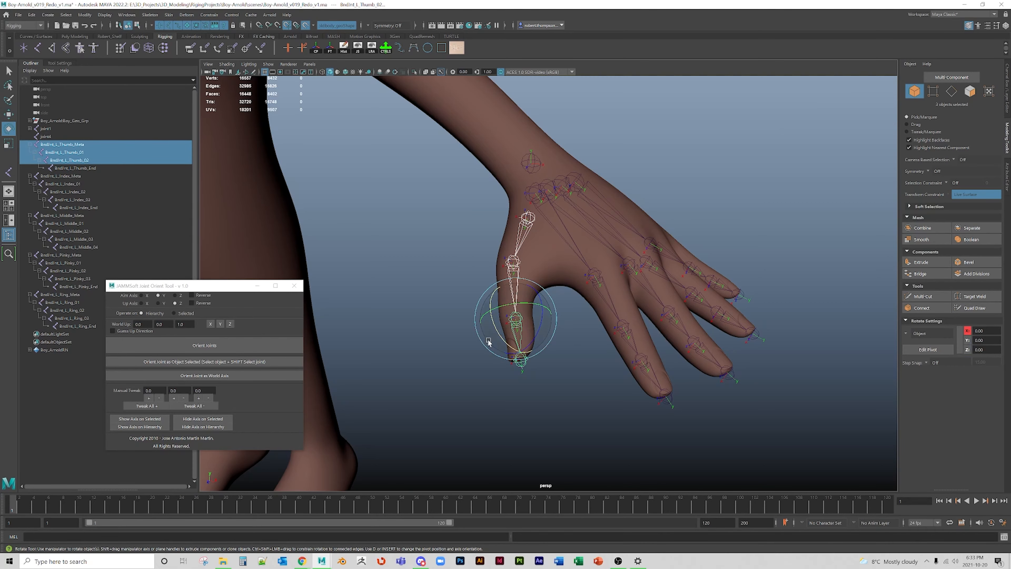
left_click_drag(492, 310, 480, 349)
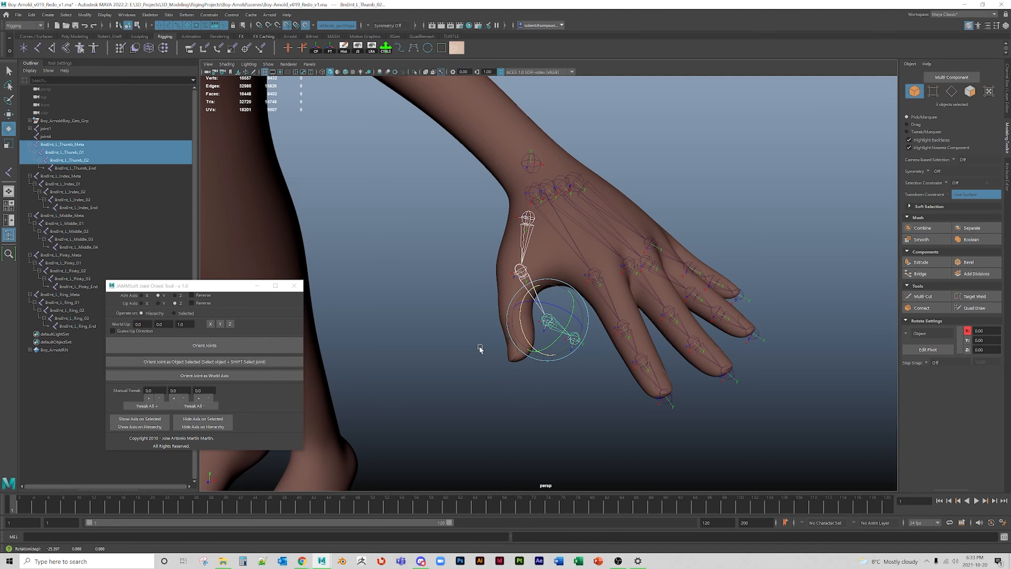
key("ctrl+z")
- Switch to component selection mode and make Local Rotation Axes selectable among the miscellaneous components
scroll(476, 346, "up", 10)
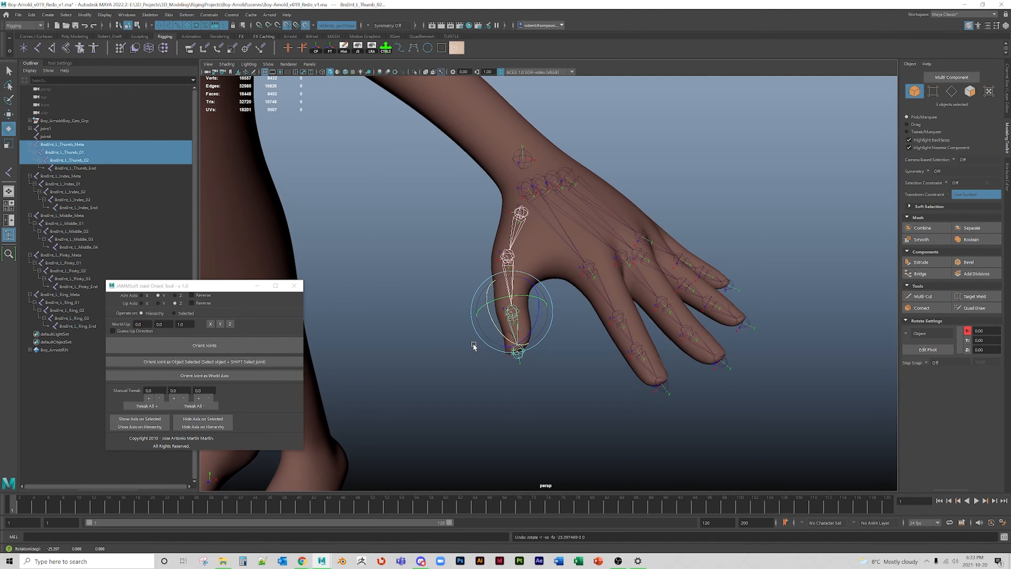
scroll(466, 340, "up", 3)
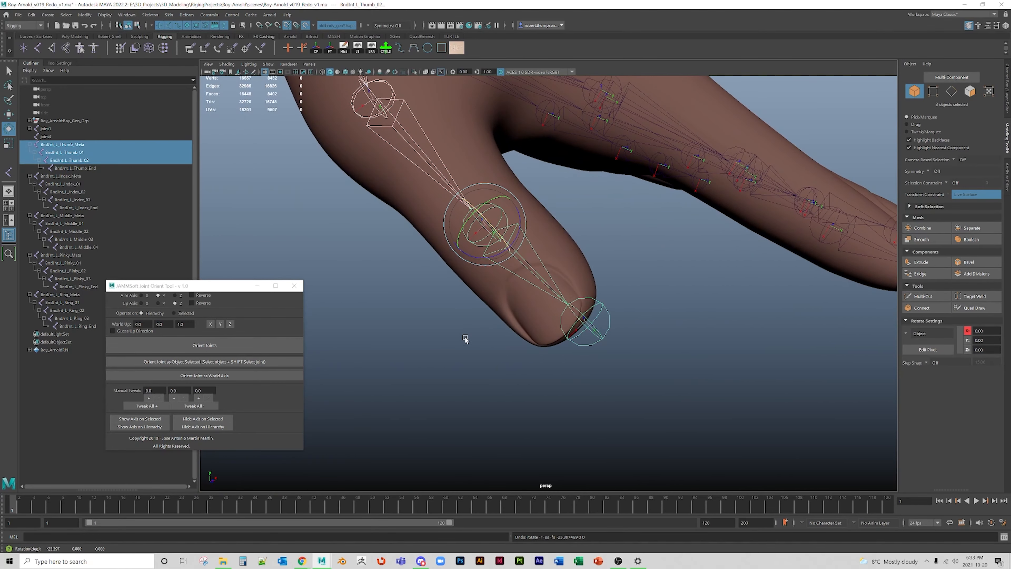
scroll(466, 339, "down", 6)
left_click_drag(494, 346, 525, 287, "alt")
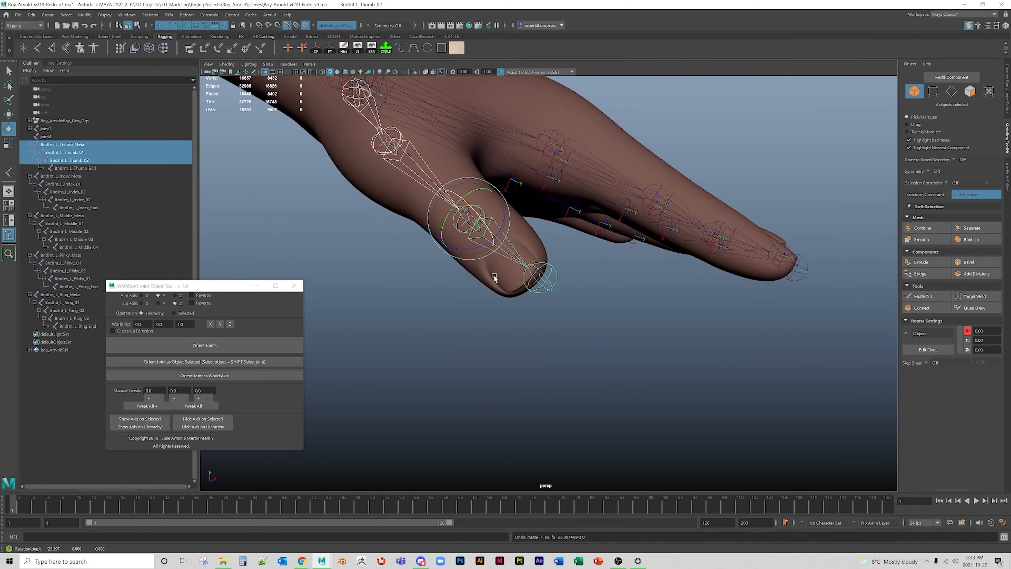
scroll(496, 272, "up", 5)
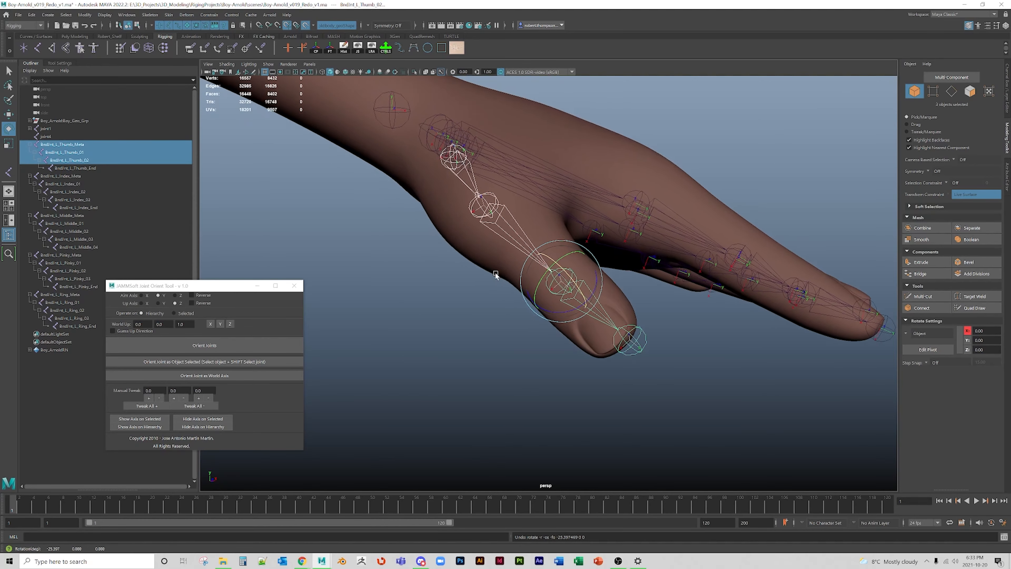
scroll(491, 274, "down", 3)
scroll(486, 272, "up", 5)
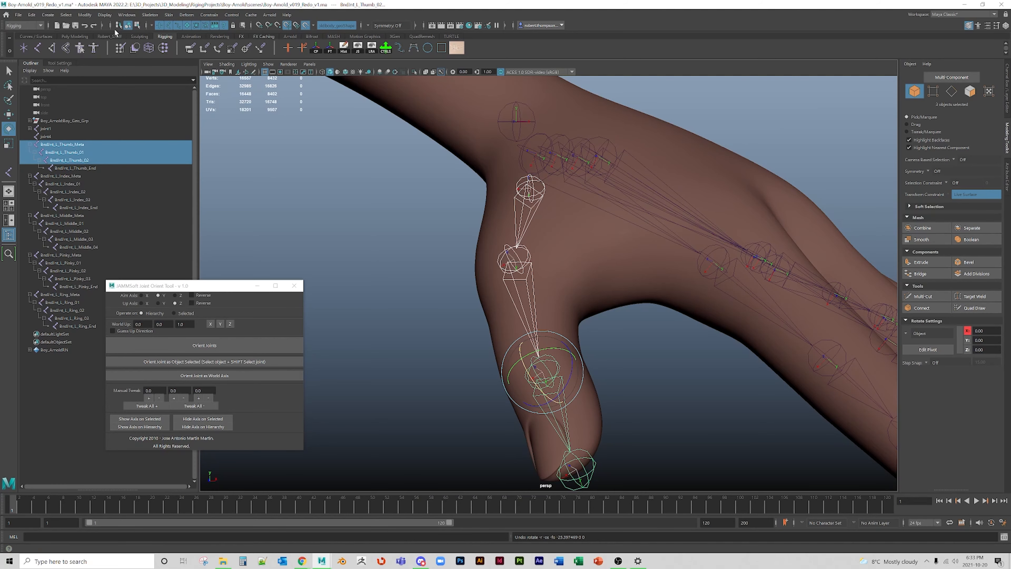
left_click(151, 25)
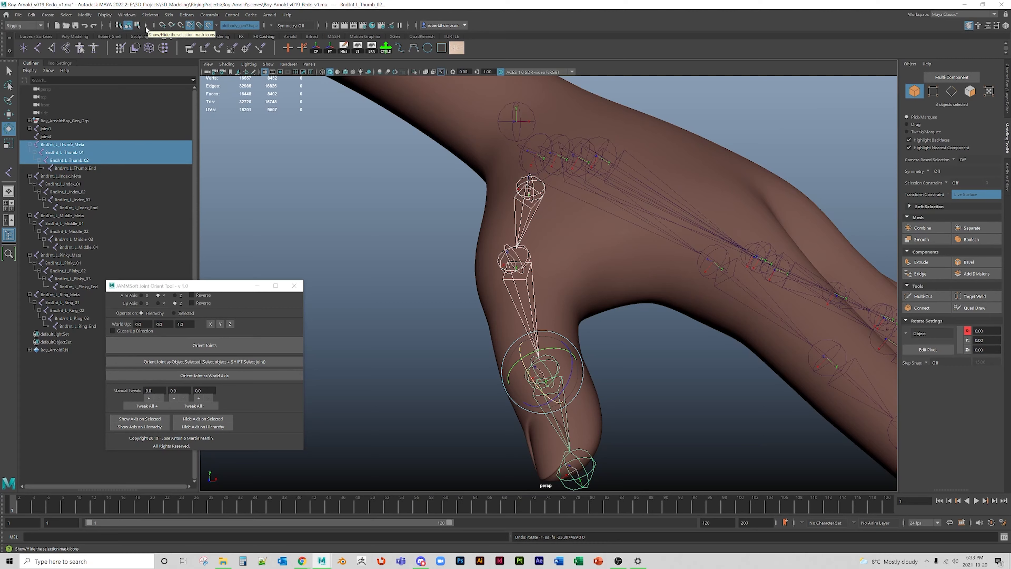
left_click(145, 25)
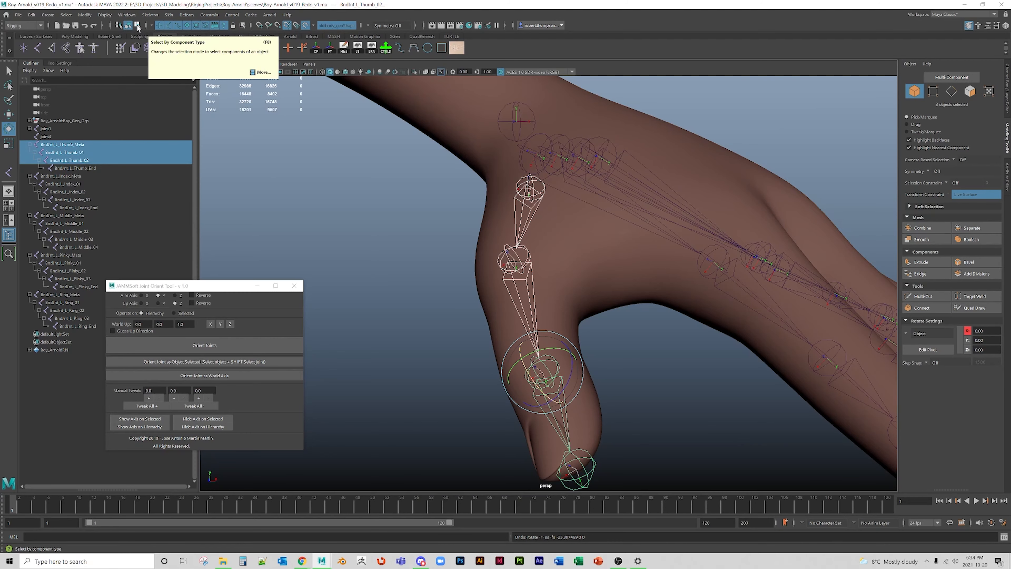
left_click(137, 25)
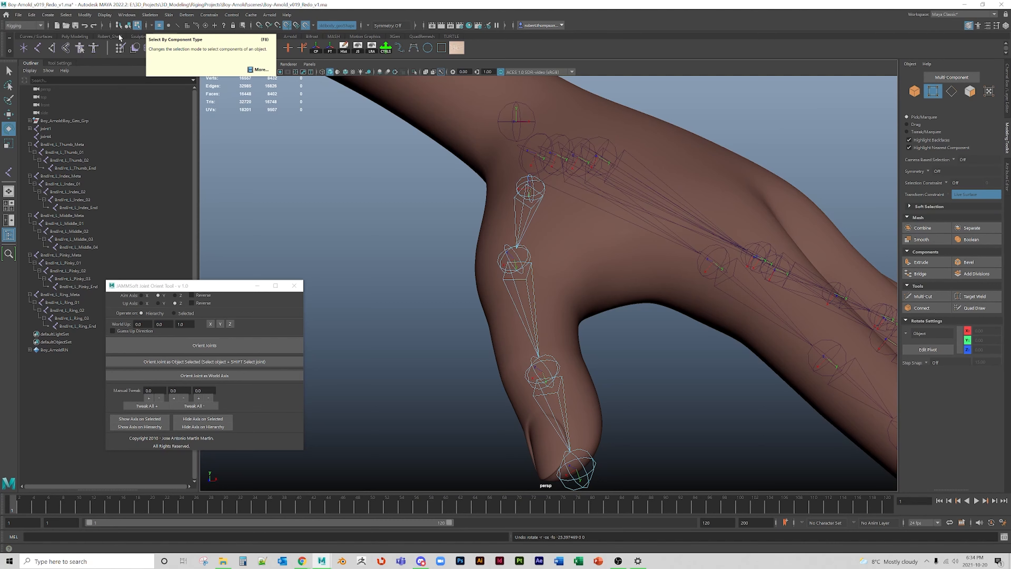
left_click(224, 28)
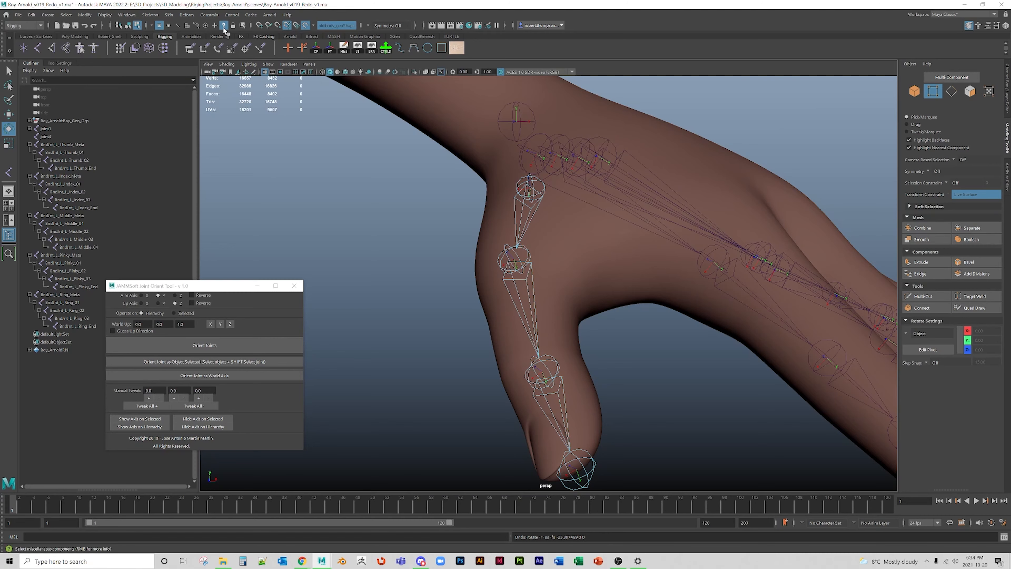
right_click(223, 27)
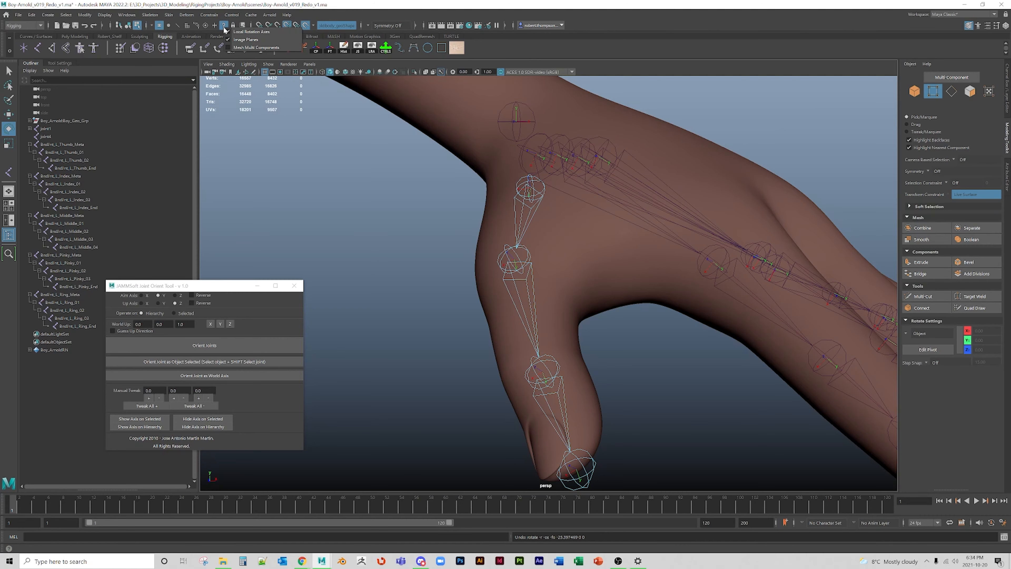
left_click(264, 32)
- Select the local rotation axis of BndJnt_L_Thumb_02 and rotate it about -14.75° around Y to suit the thumb's bend
scroll(546, 213, "up", 8)
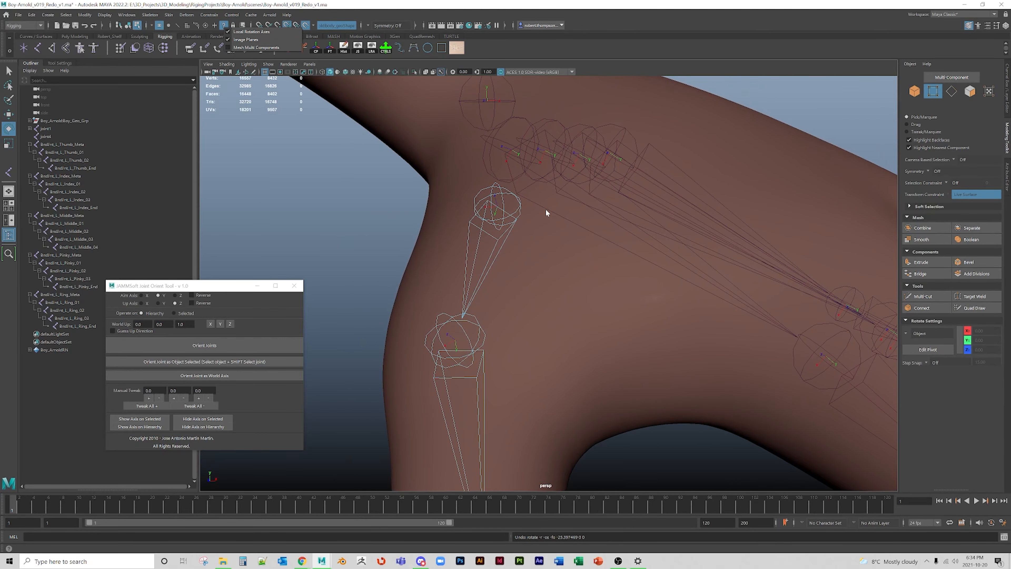
left_click(495, 207)
left_click(496, 211)
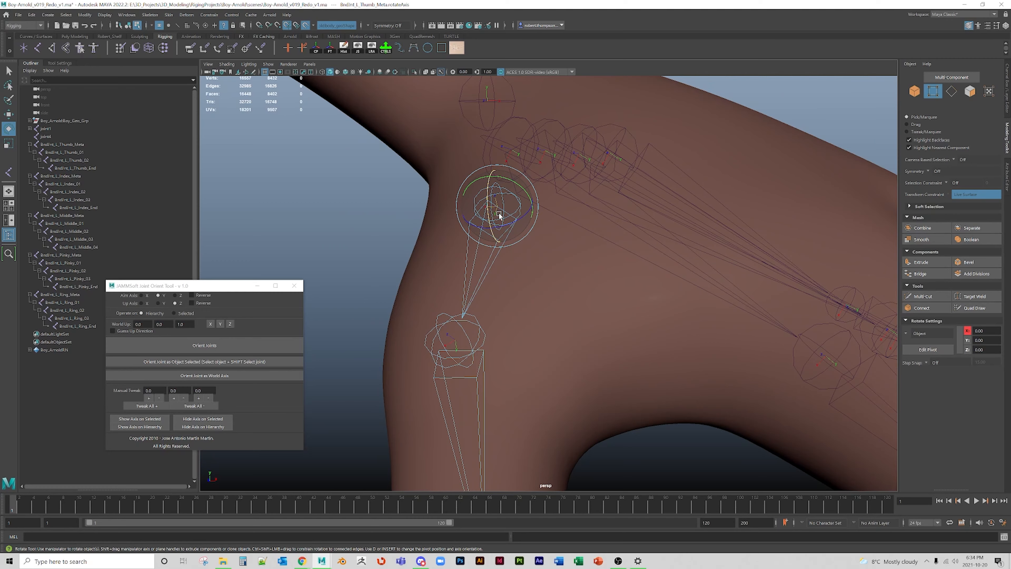
key("q")
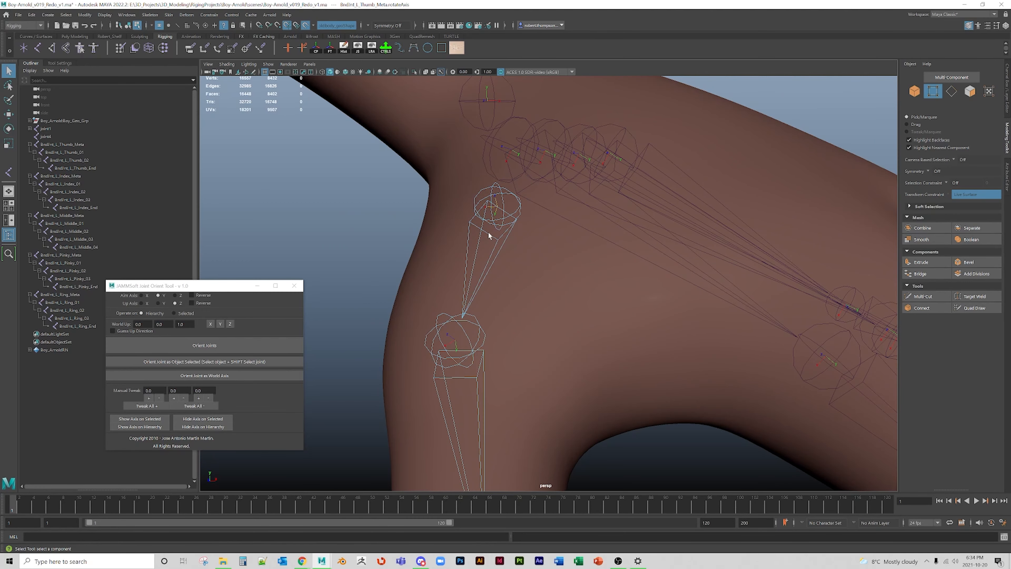
left_click(455, 342)
key("f")
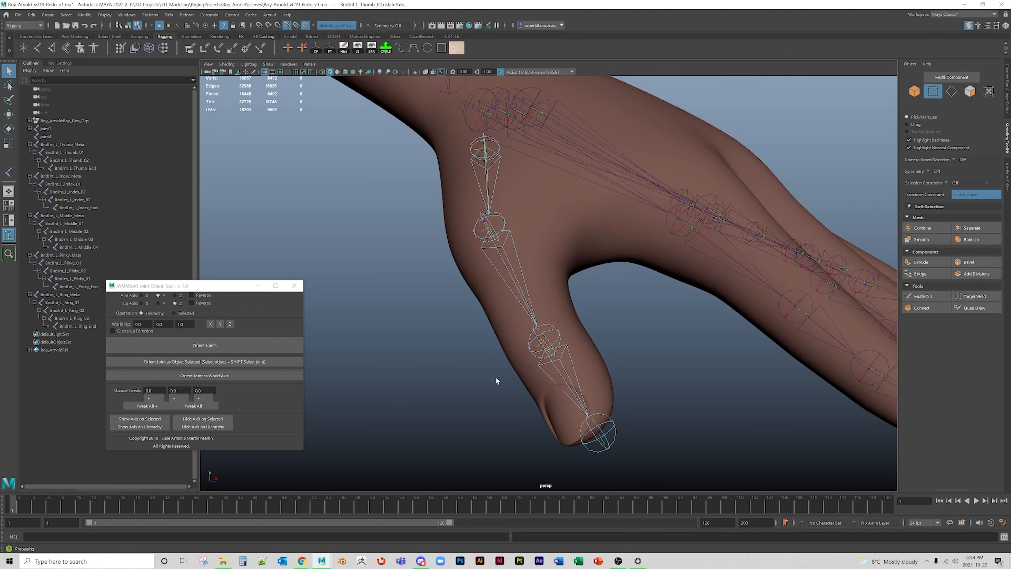
key("e")
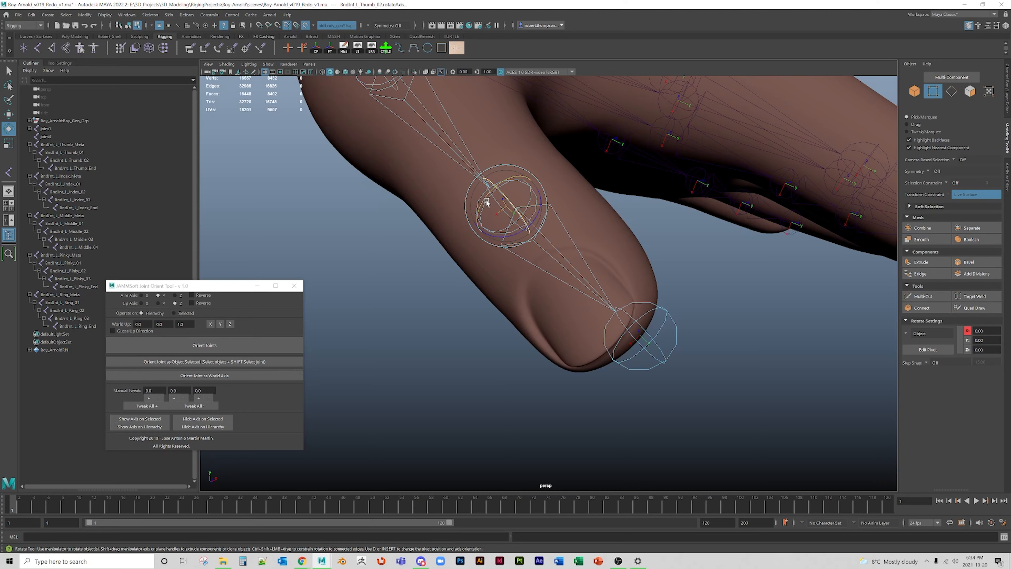
left_click_drag(484, 199, 477, 204)
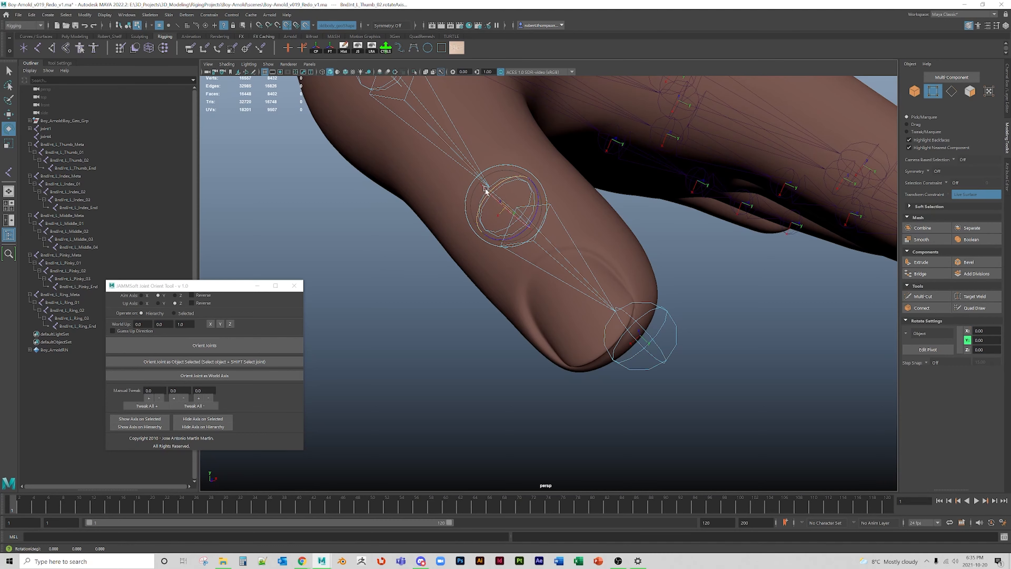
- Run the MEL command joint -e -zso from the Script Editor on the adjusted thumb axis and move the editor clear of the hand
scroll(469, 195, "down", 5)
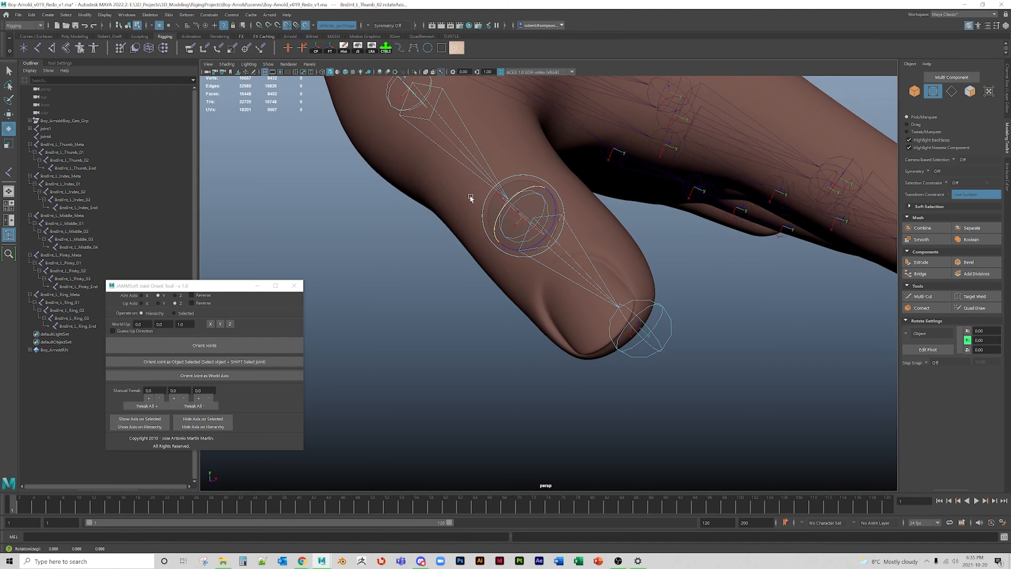
left_click_drag(469, 195, 468, 205, "alt")
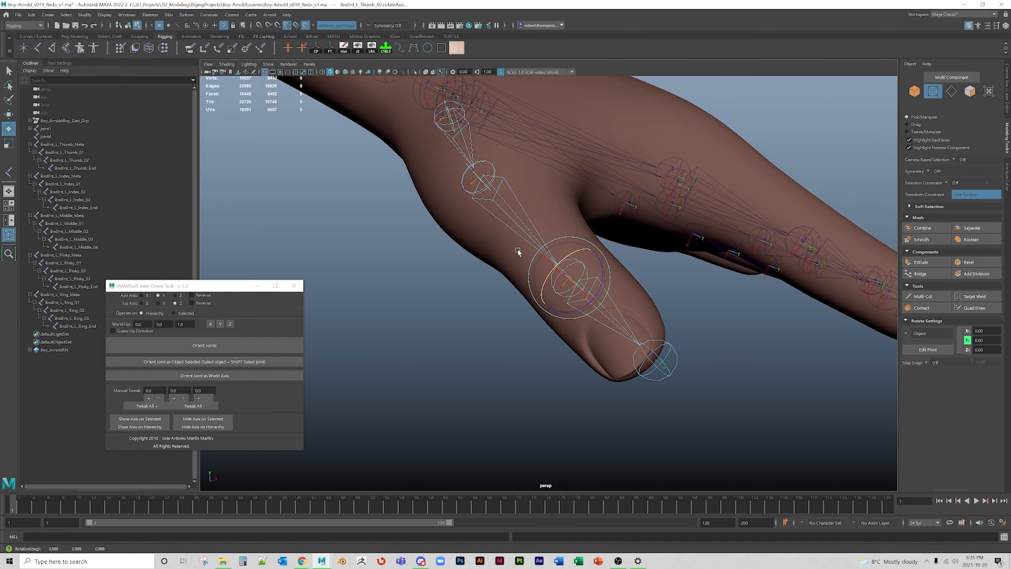
middle_click_drag(518, 256, 502, 233, "alt")
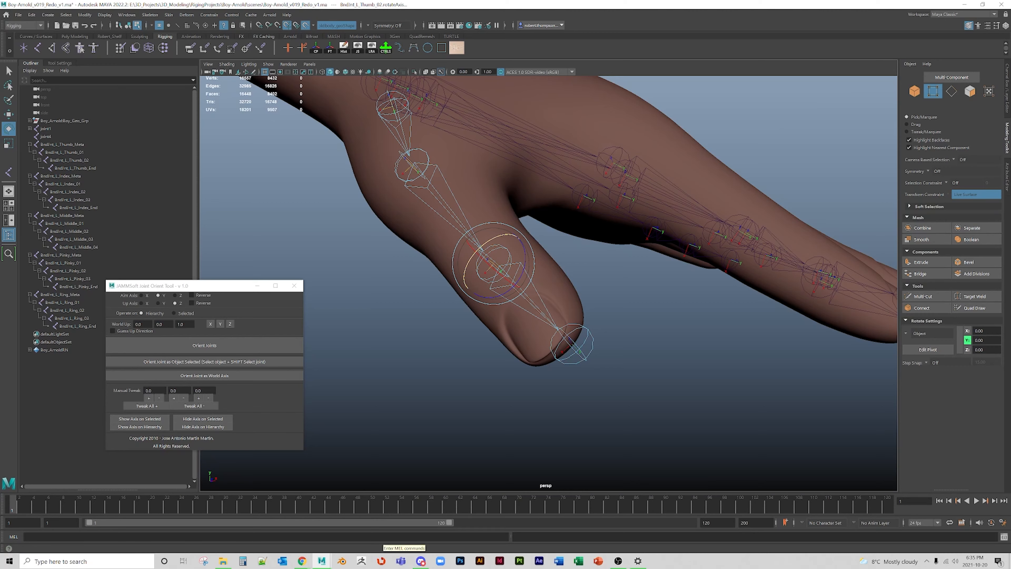
left_click(1004, 536)
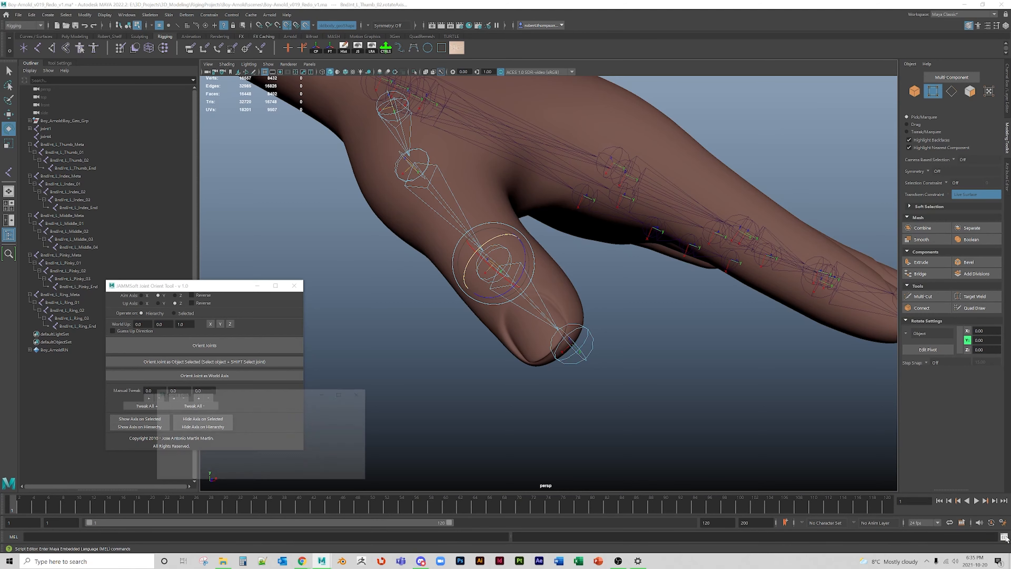
left_click_drag(268, 395, 419, 337)
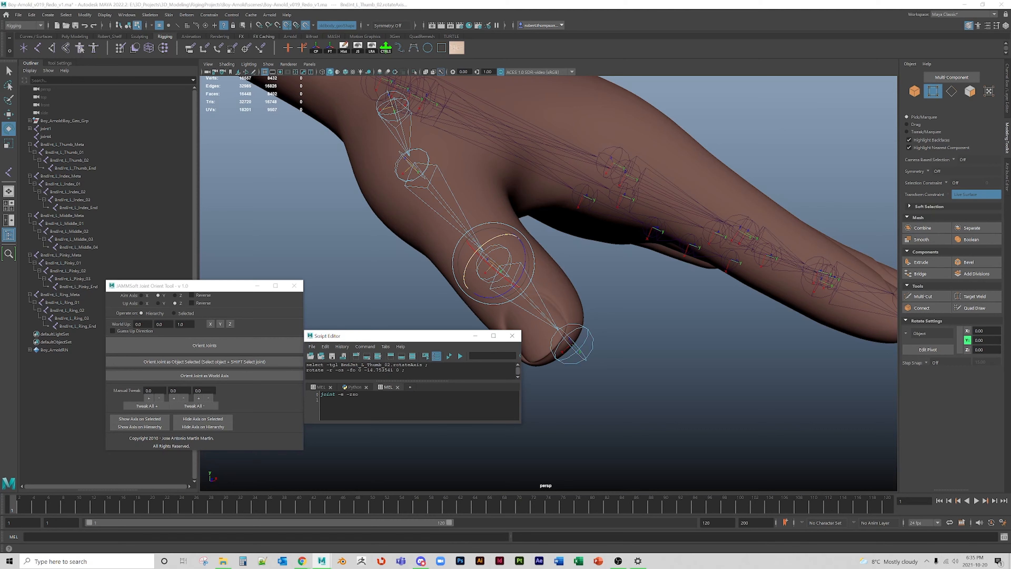
left_click_drag(358, 393, 321, 394)
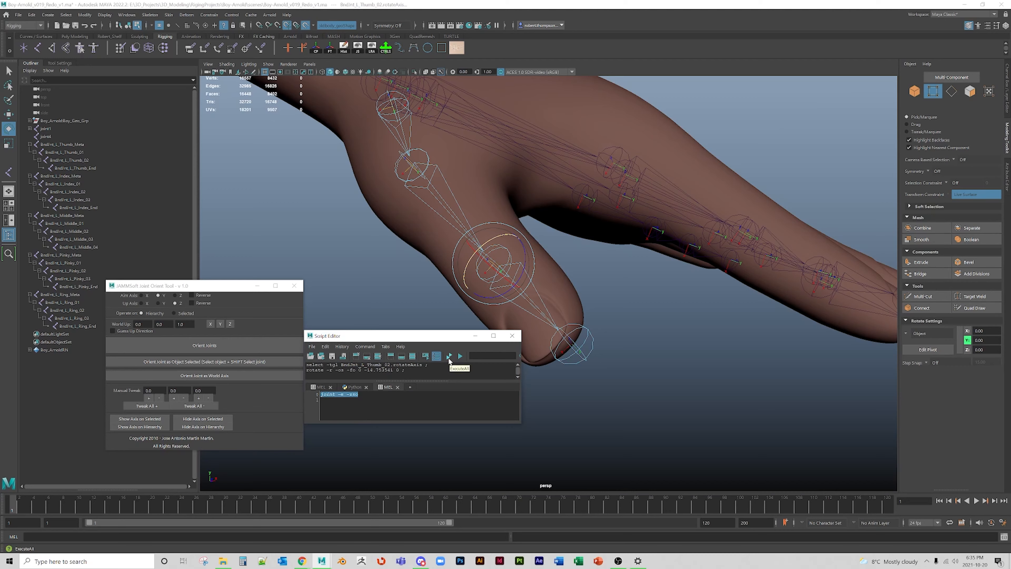
left_click(449, 359)
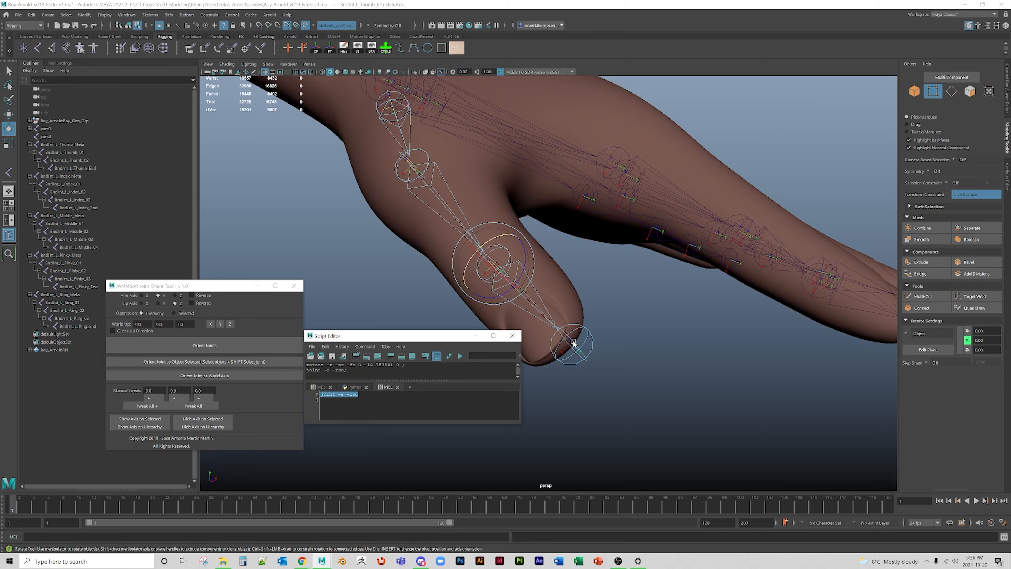
left_click_drag(398, 338, 399, 406)
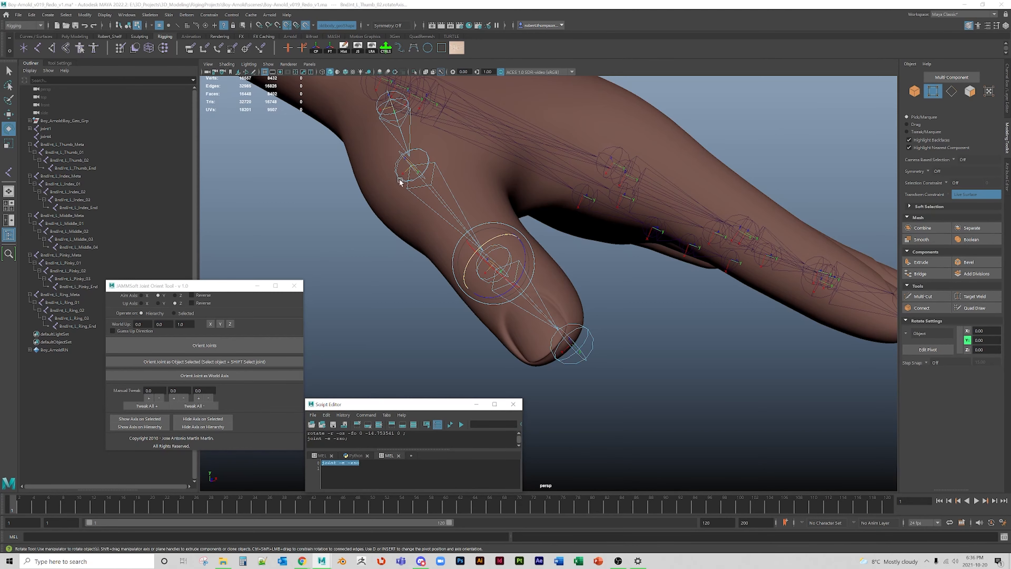
- Return to object selection mode, minimise the Script Editor and clear the thumb joint selection
scroll(421, 186, "down", 1)
left_click_drag(421, 186, 282, 210, "alt")
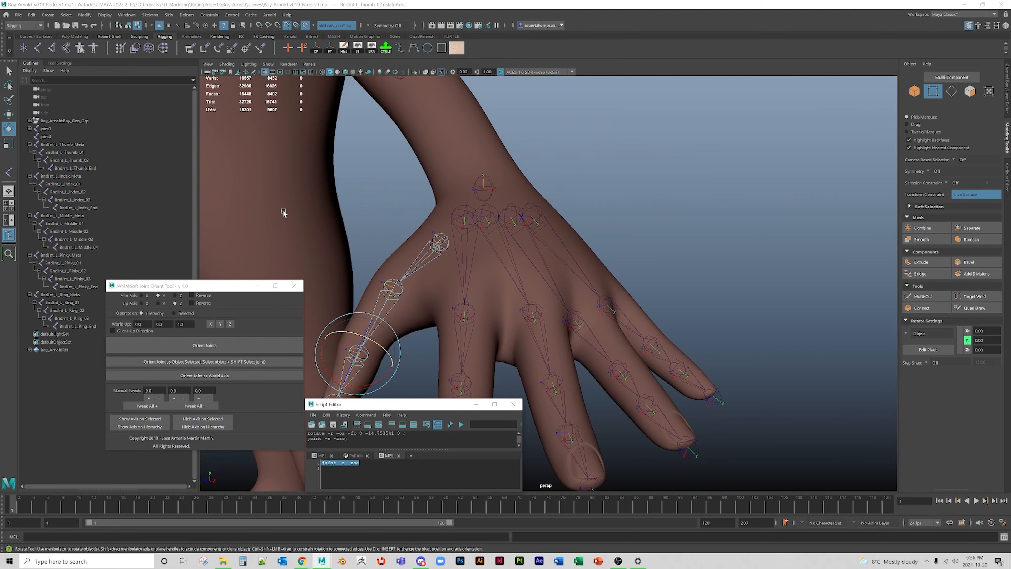
left_click(128, 26)
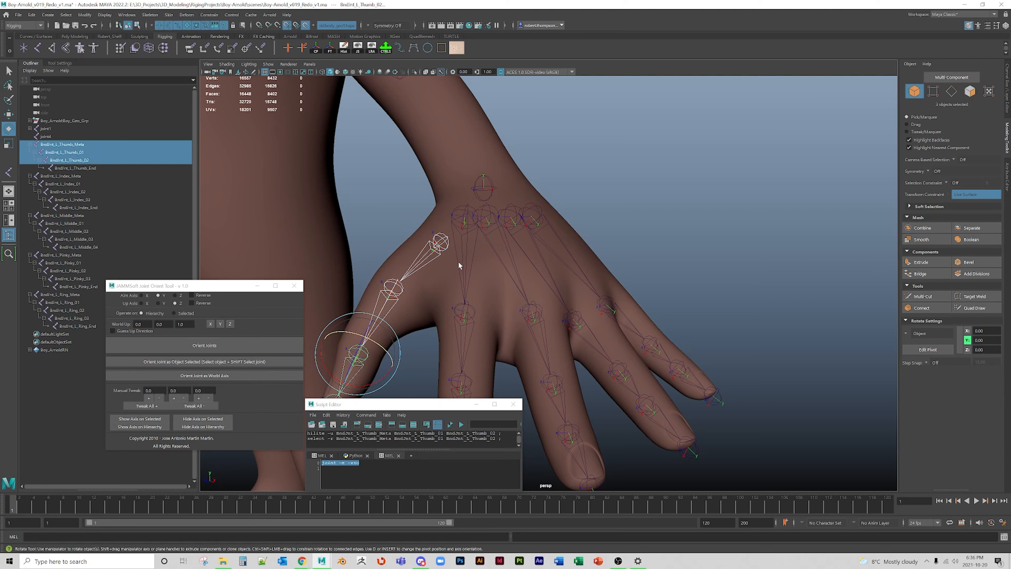
left_click_drag(458, 261, 463, 222, "alt")
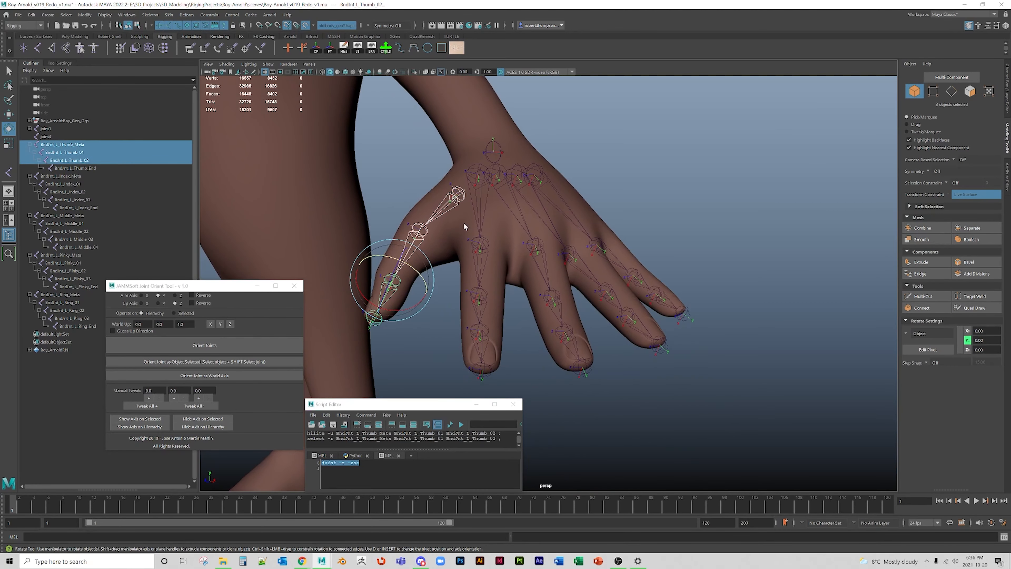
left_click(476, 403)
left_click(482, 200)
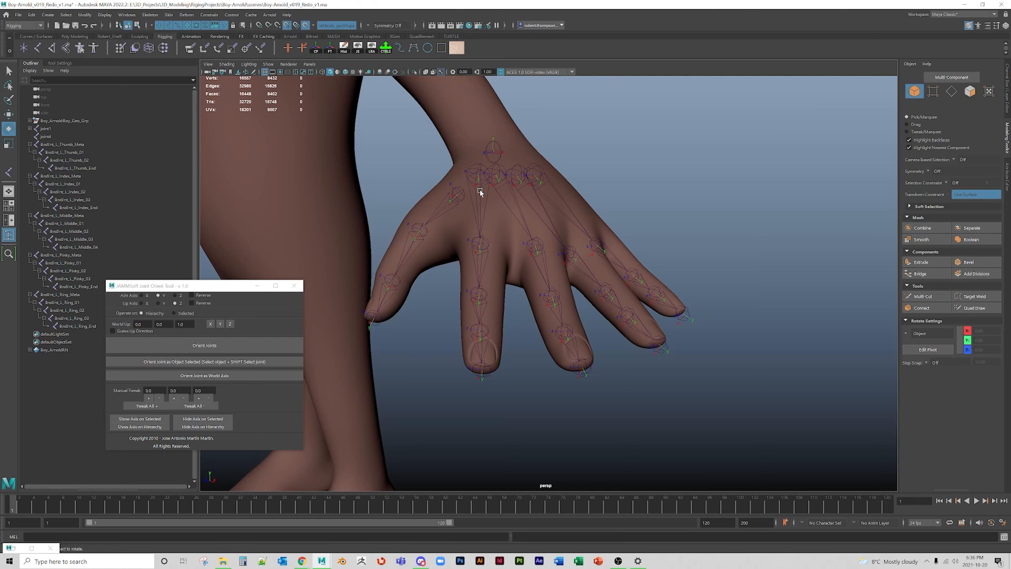
- Select the index finger joints BndJnt_L_Index_Meta, BndJnt_L_Index_01, BndJnt_L_Index_02 and BndJnt_L_Index_03 together
left_click(479, 191)
left_click(481, 247, "shift")
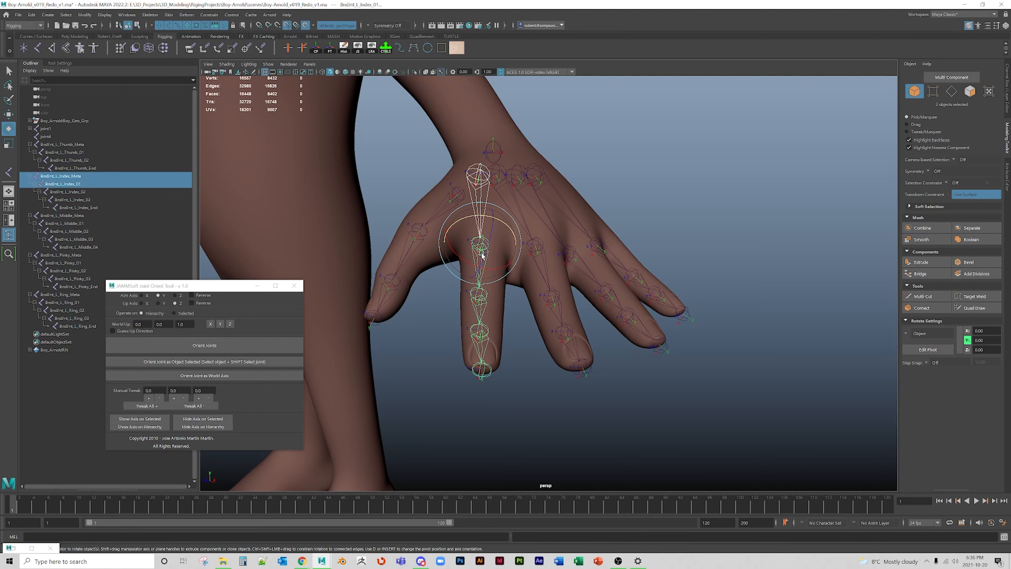
left_click(481, 308, "shift")
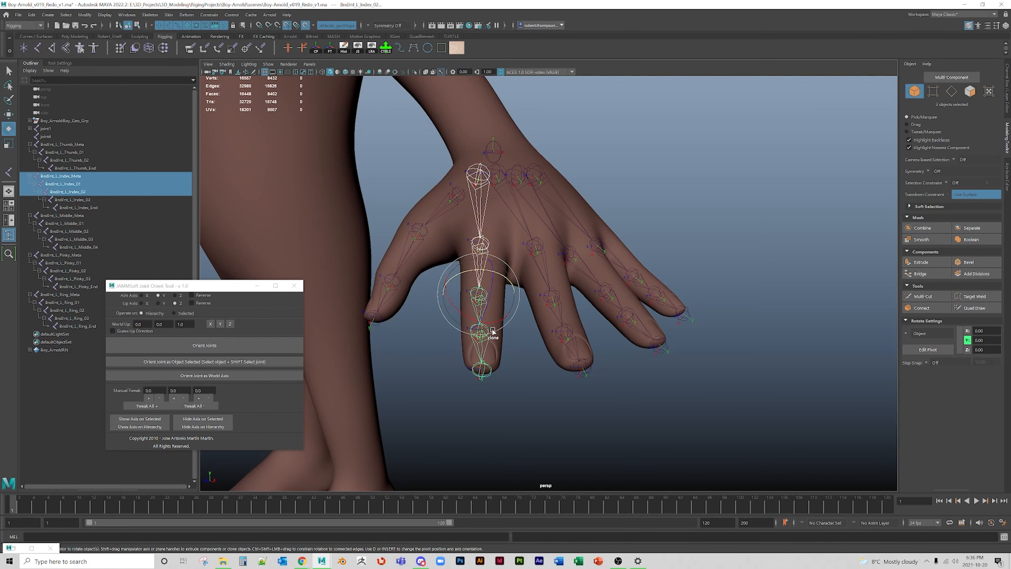
left_click(481, 344, "shift")
- Test the bend of the selected index finger joints with trial rotations, undoing each one
left_click_drag(490, 322, 532, 280)
key("ctrl+z")
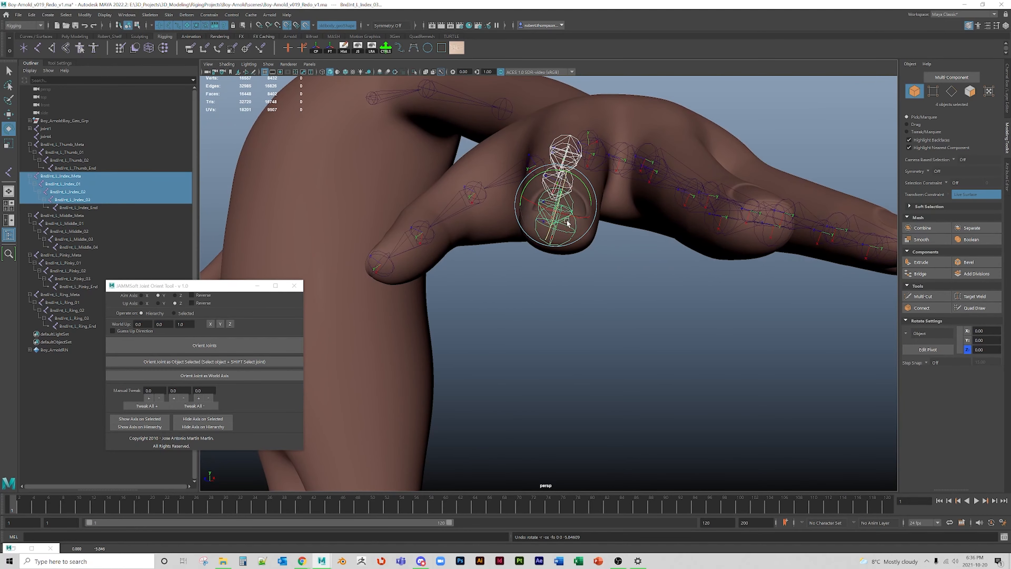
left_click_drag(562, 202, 556, 215)
left_click_drag(556, 199, 557, 199)
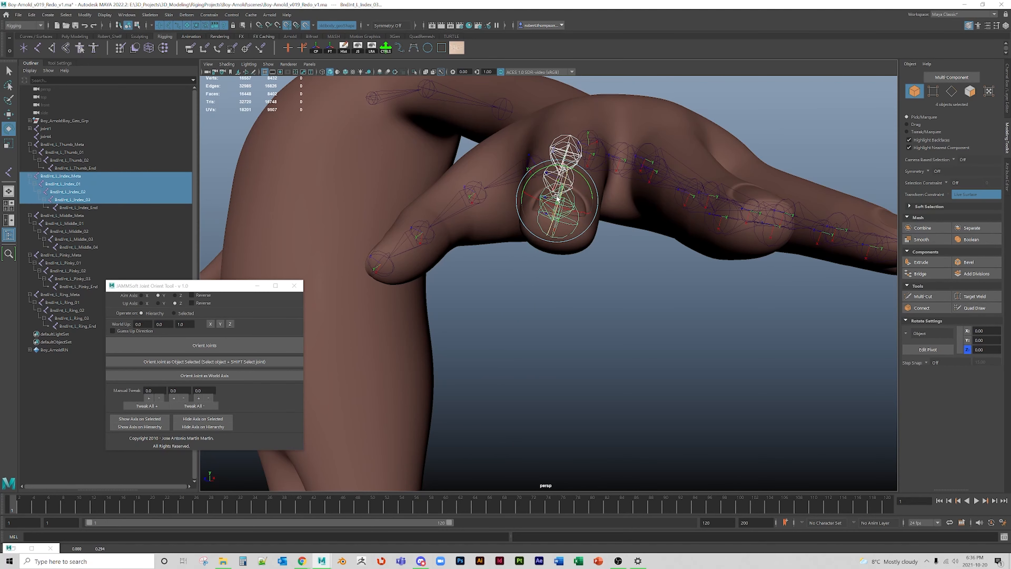
key("ctrl+z")
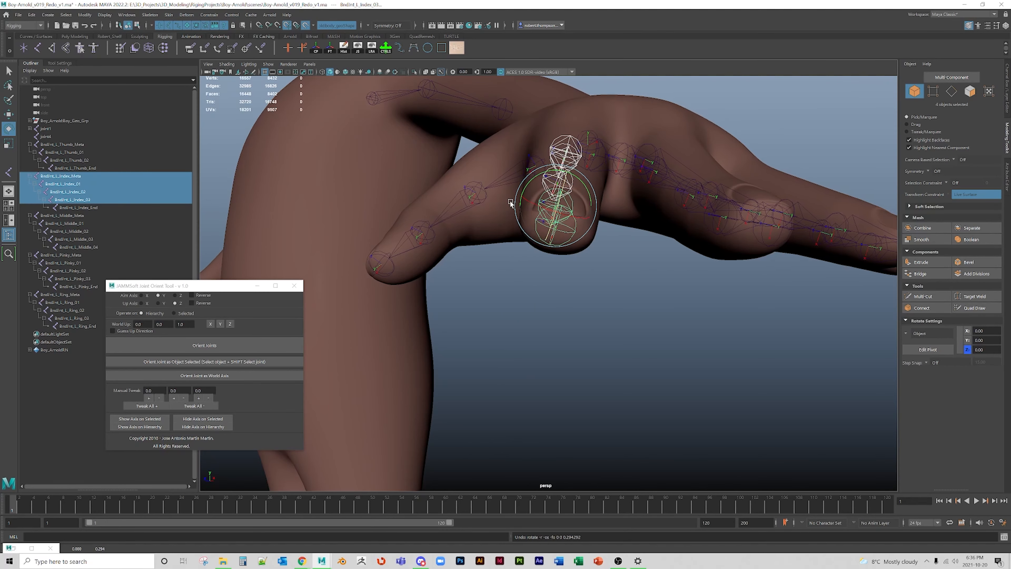
- Switch to component selection mode and select the local rotation axes of the index finger joints from BndJnt_L_Index_Meta to BndJnt_L_Index_03
left_click_drag(509, 203, 404, 259, "alt")
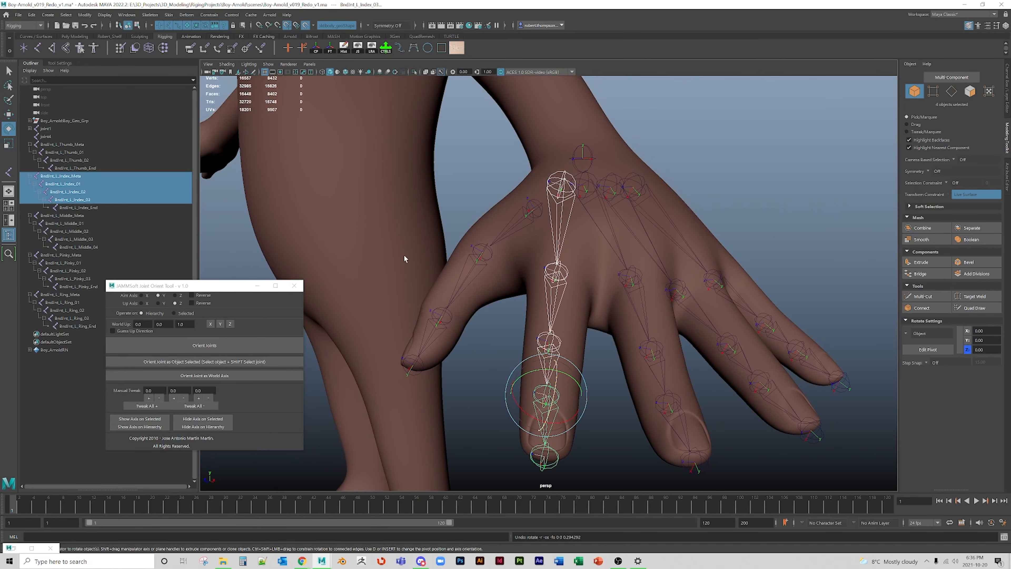
left_click(137, 26)
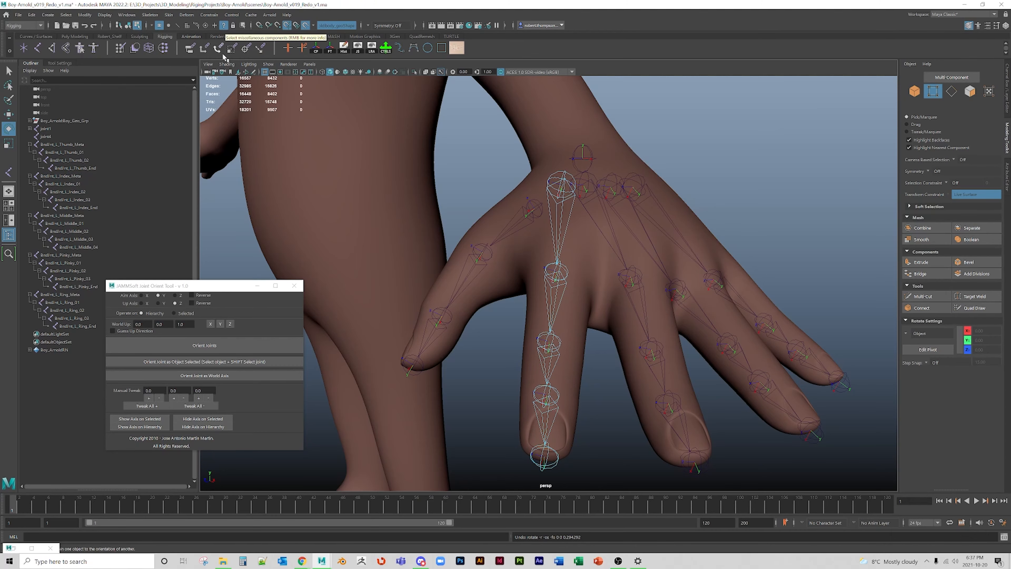
scroll(572, 262, "up", 10)
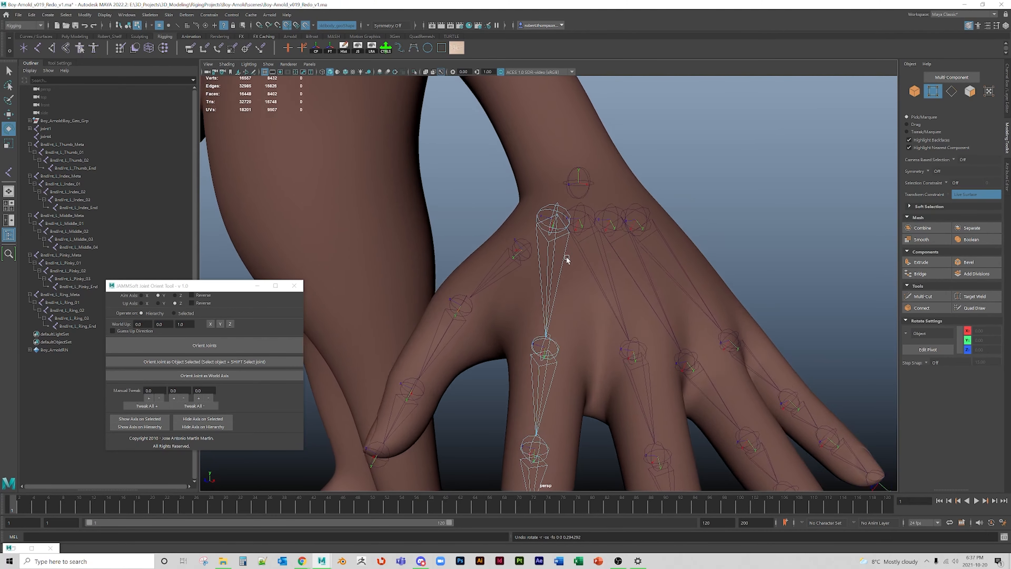
key("q")
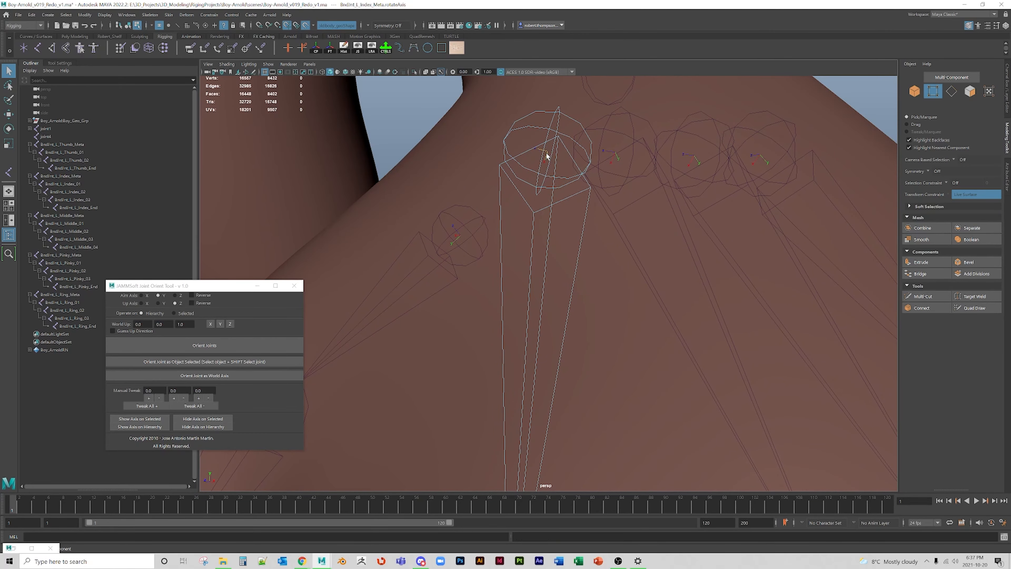
key("f")
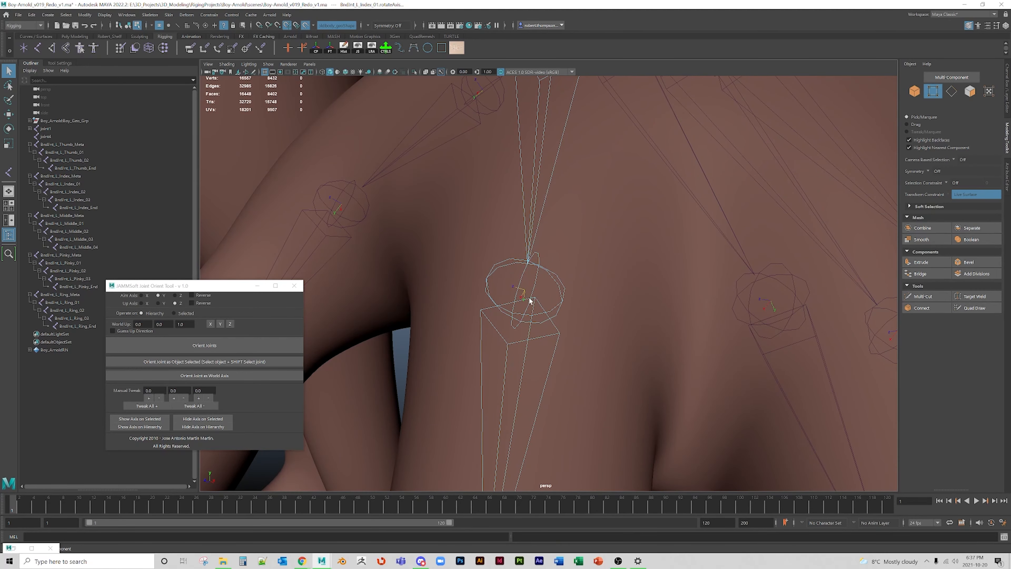
scroll(537, 304, "down", 5)
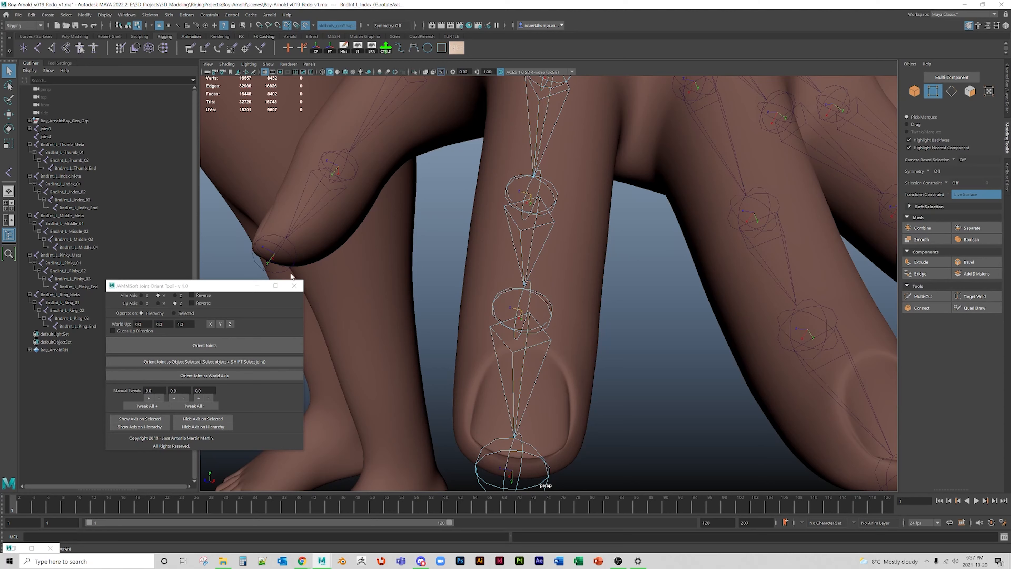
- Rotate the selected index finger rotation axes slightly around Y to line them up with the finger's bend
key("e")
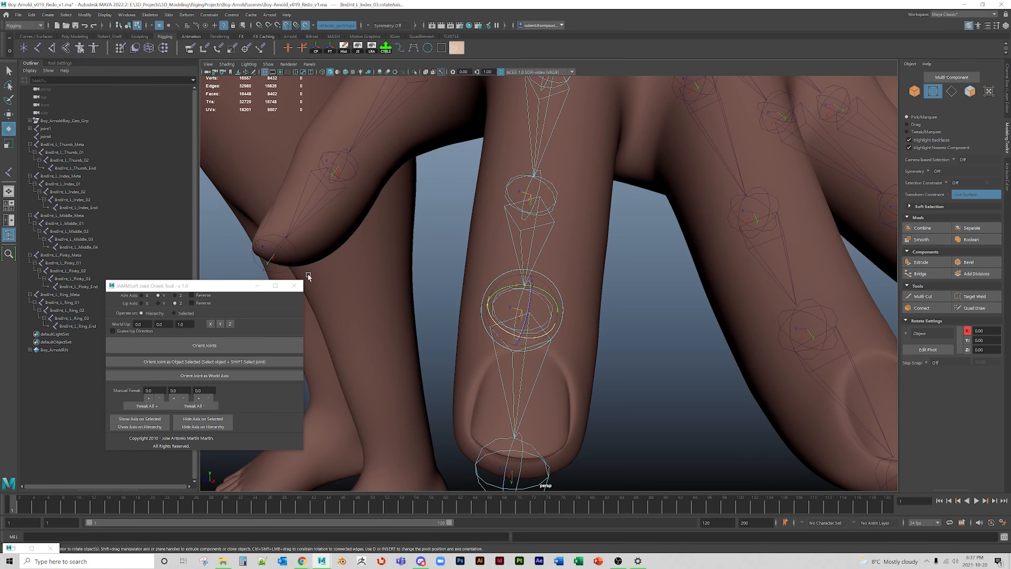
left_click_drag(308, 274, 307, 274, "alt")
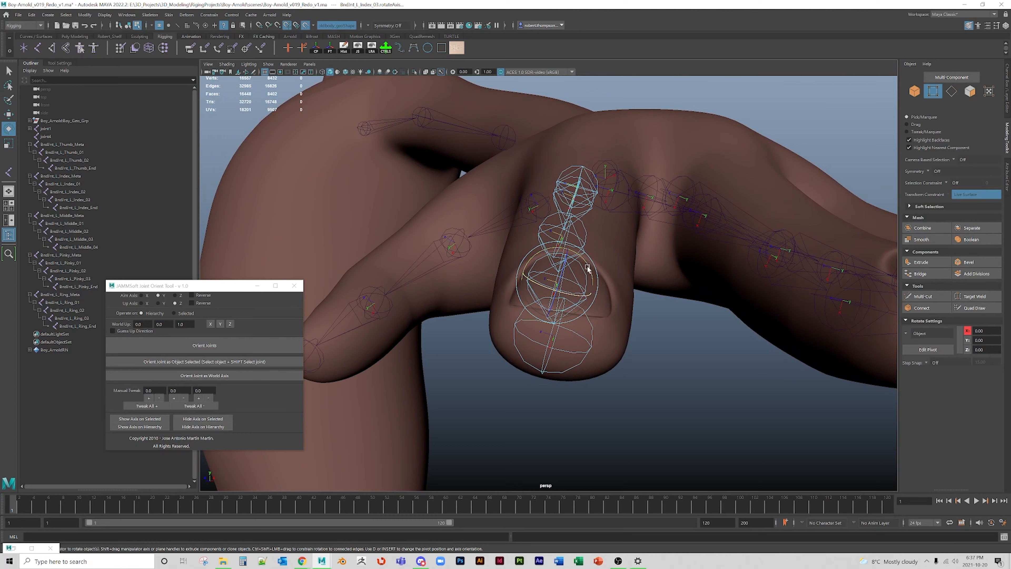
left_click_drag(586, 267, 583, 266)
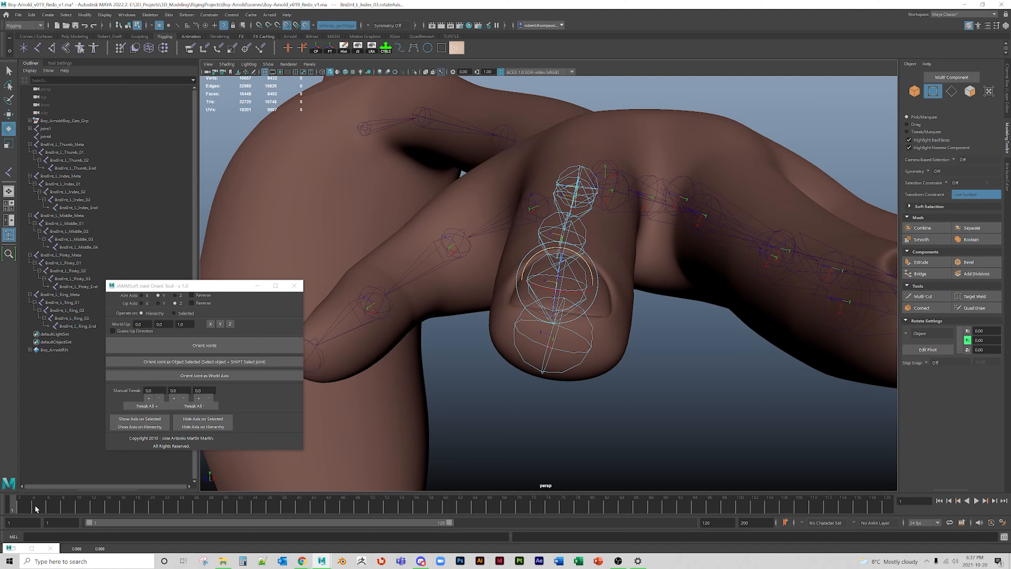
- Run the MEL command joint -e -zso from the Script Editor on the adjusted index axes and put the editor away
left_click(18, 548)
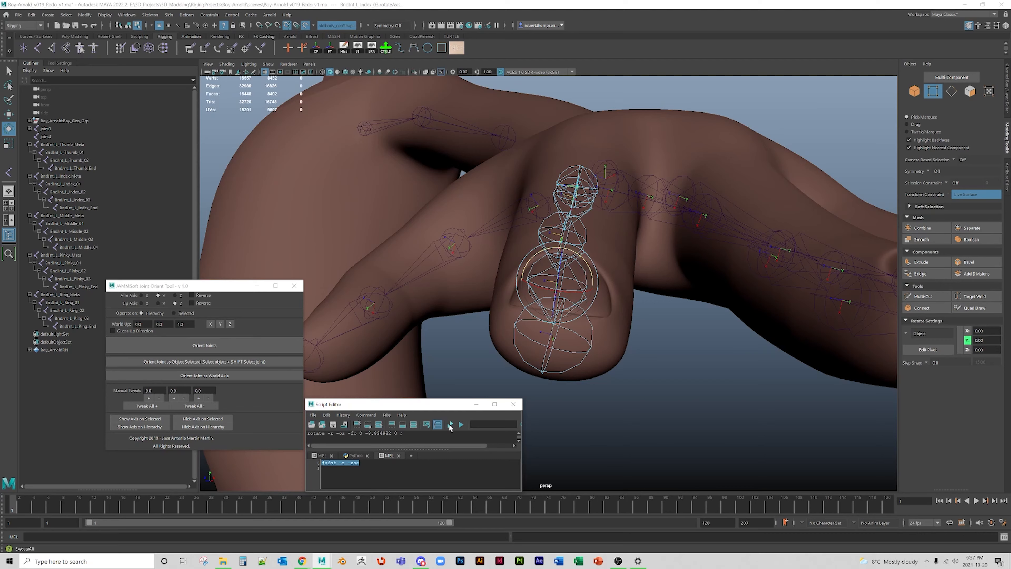
left_click(450, 425)
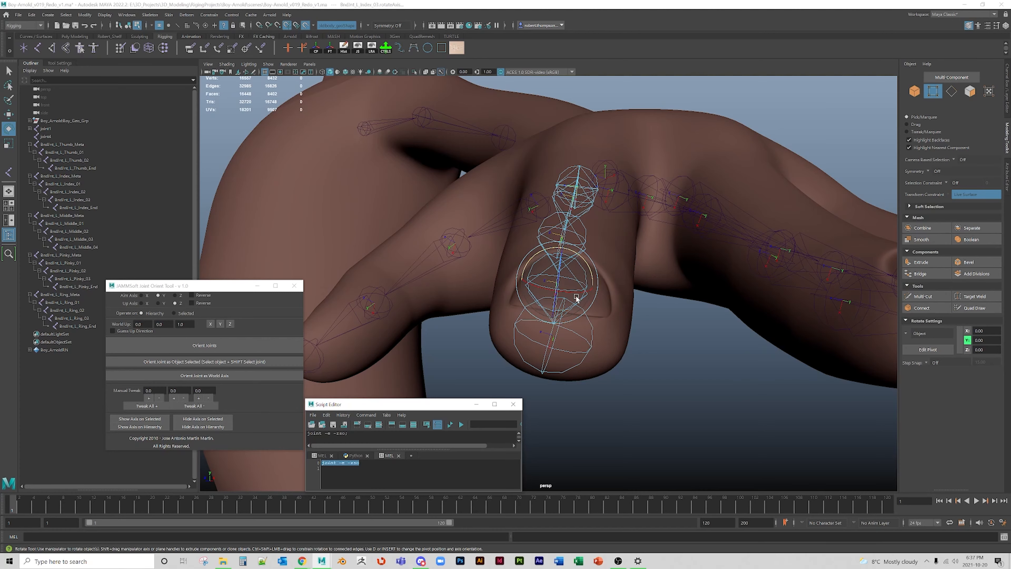
left_click(513, 404)
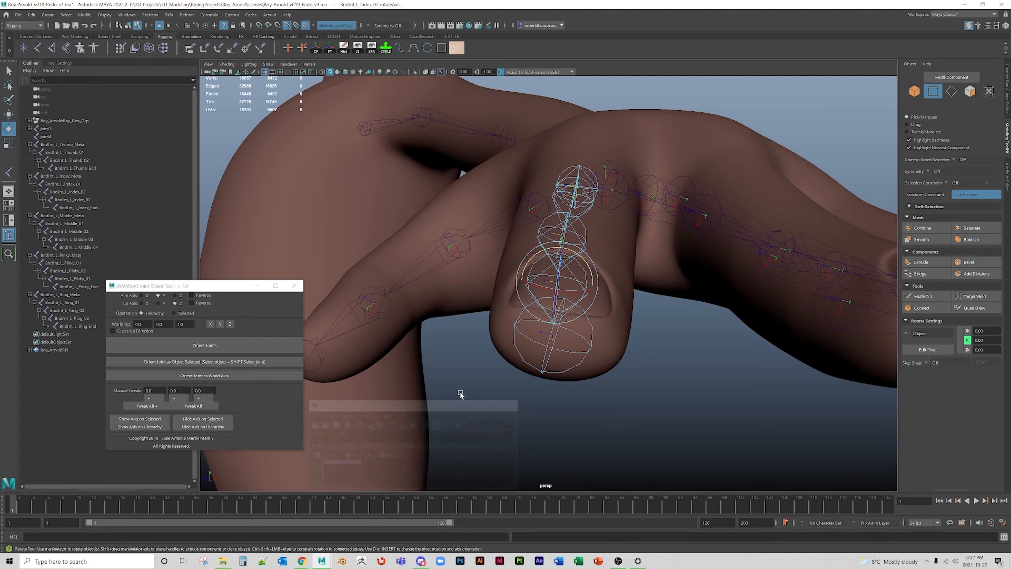
- Step back through the earlier camera views to review the arm and hand joint chains and their axes
key("bracketleft")
key("bracketleft")
key("bracketleft")
key("bracketleft")
key("bracketleft")
key("bracketleft")
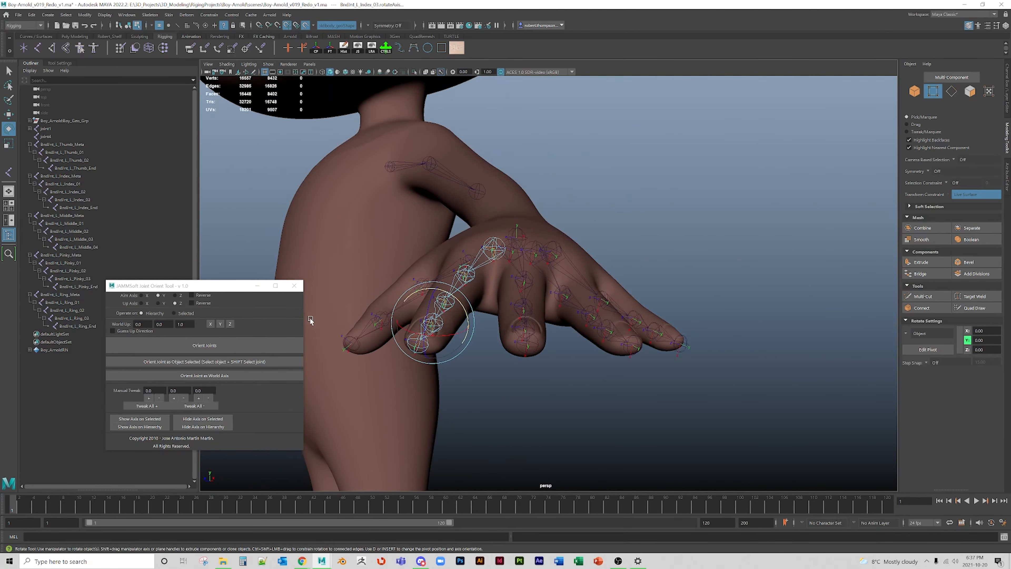
key("bracketleft")
key("bracketleft")
key("bracketleft")
key("bracketleft")
key("bracketleft")
key("bracketleft")
key("bracketleft")
key("bracketleft")
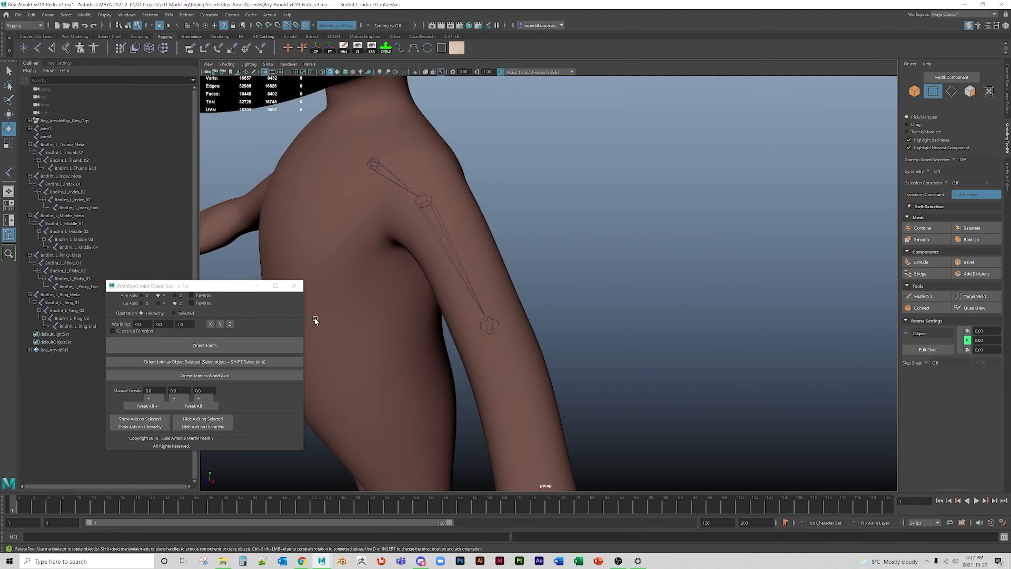
key("bracketleft")
key("bracketleft")
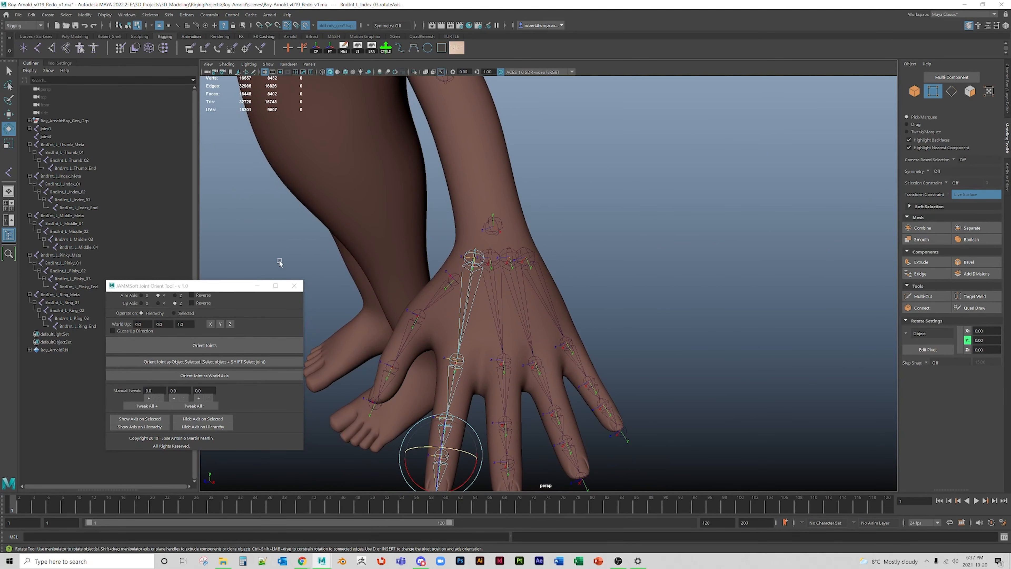
- Close the Joint Orient Tool, return to object selection mode, and parent BndJnt_L_Thumb_Meta under the wrist joint
left_click(294, 285)
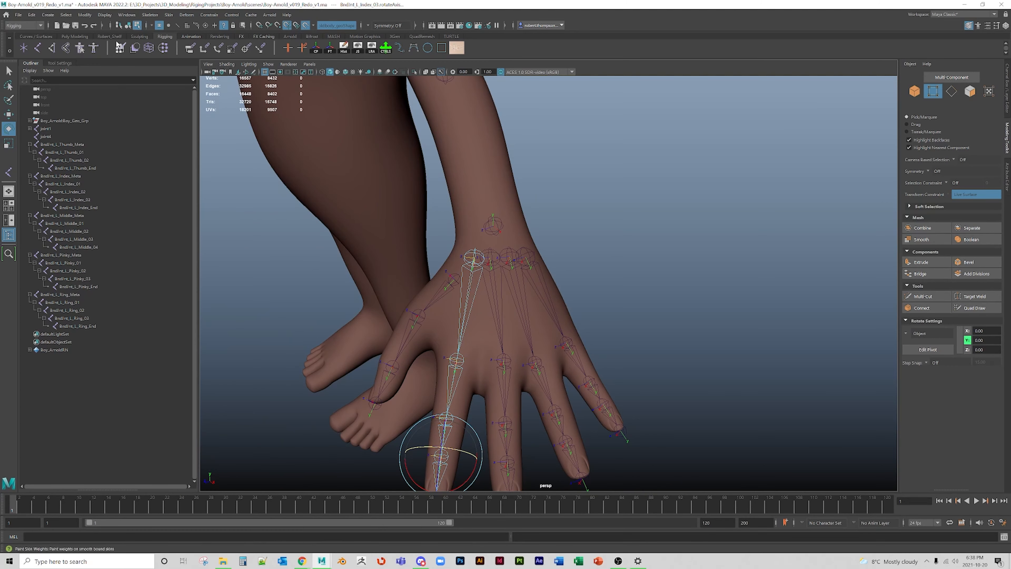
left_click(128, 25)
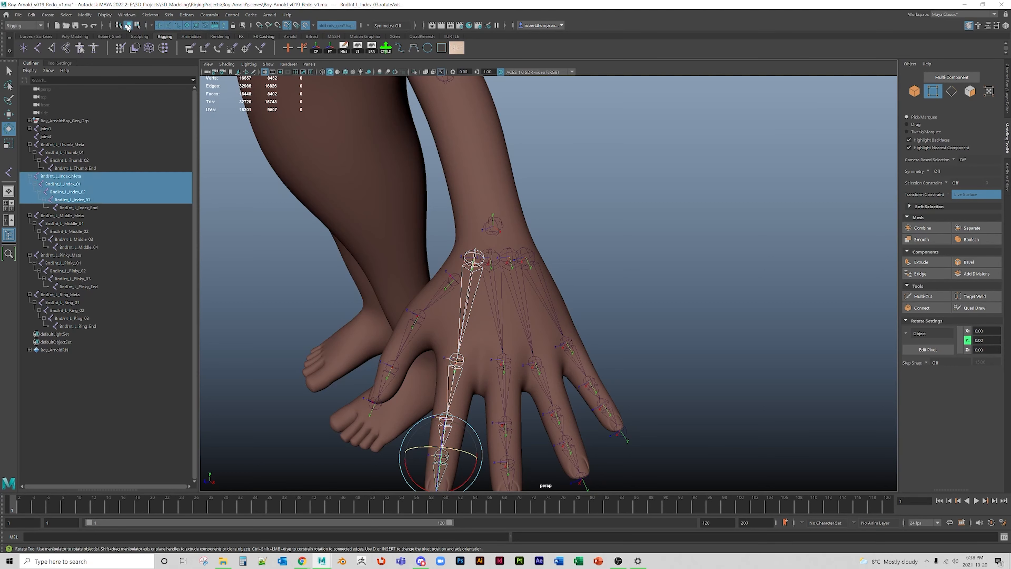
left_click(454, 280)
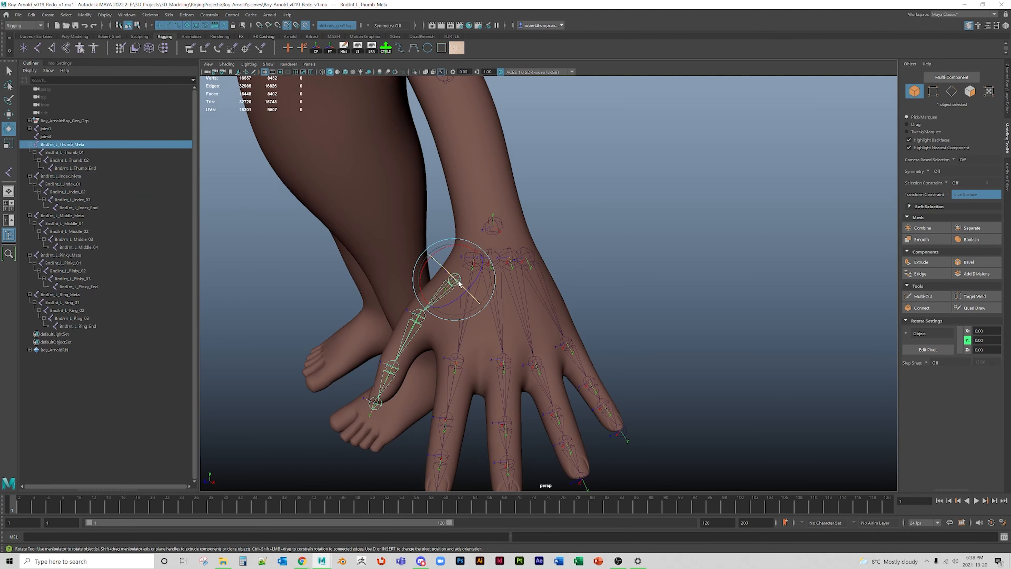
left_click(490, 230, "shift")
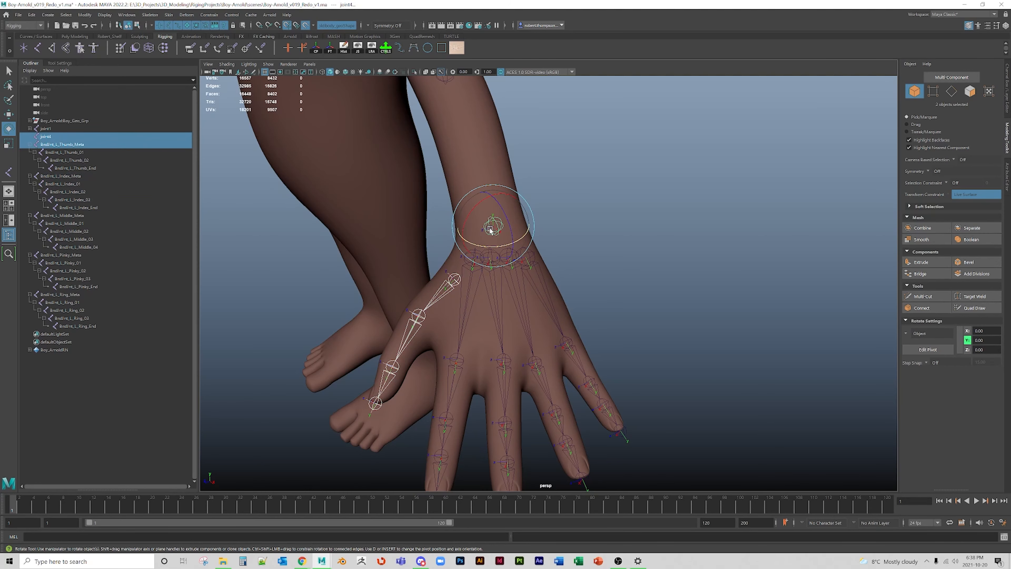
key("p")
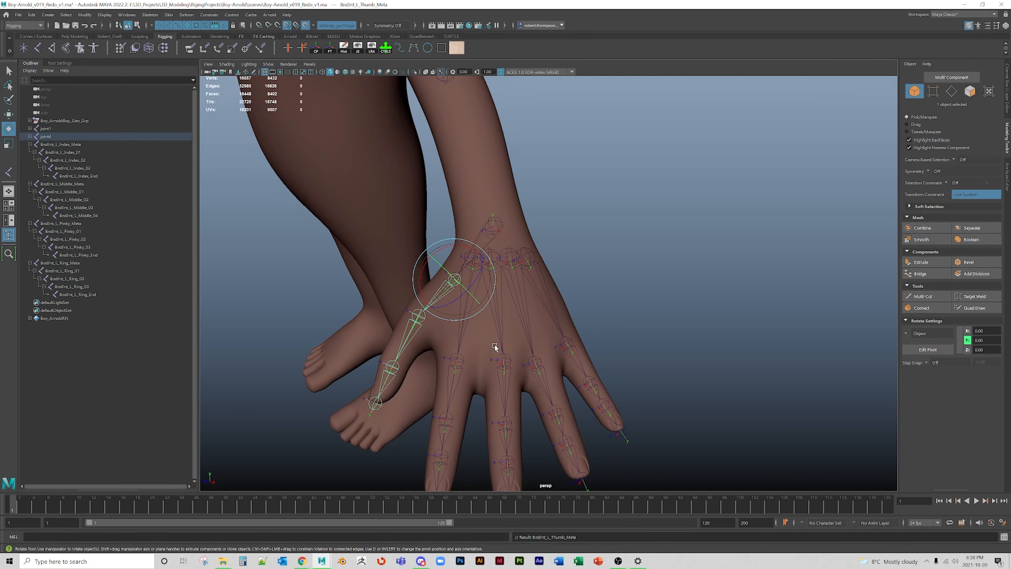
- Parent BndJnt_L_Index_Meta and then BndJnt_L_Middle_Meta under the wrist joint
key("q")
left_click(478, 280)
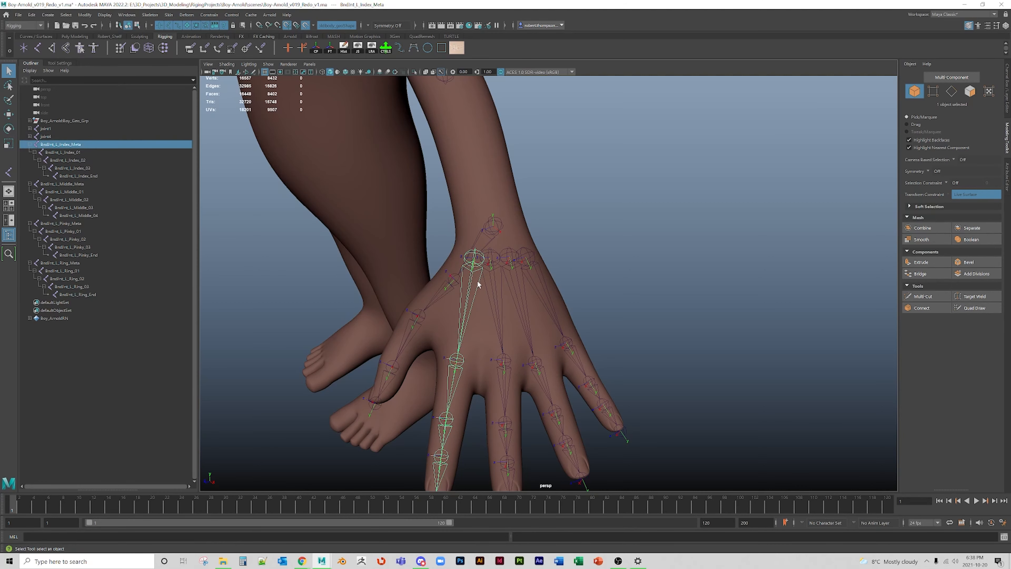
left_click(496, 227, "shift")
key("p")
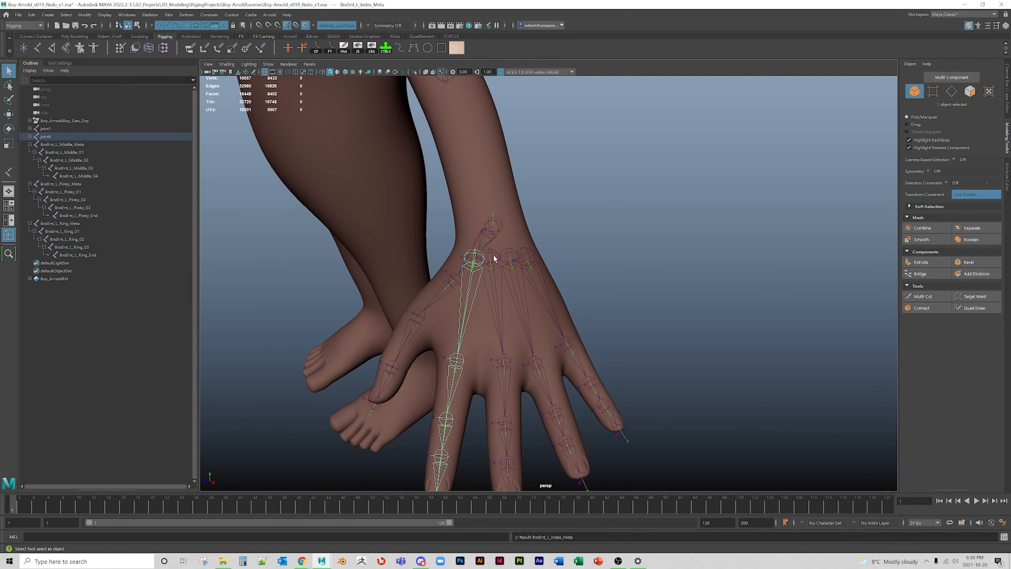
left_click(489, 272)
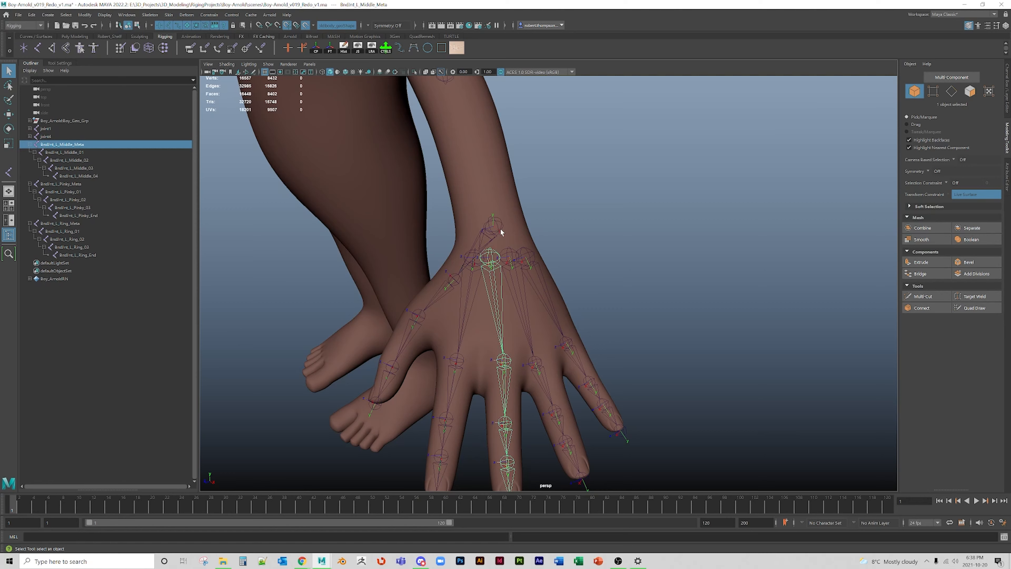
left_click(500, 232, "shift")
key("p")
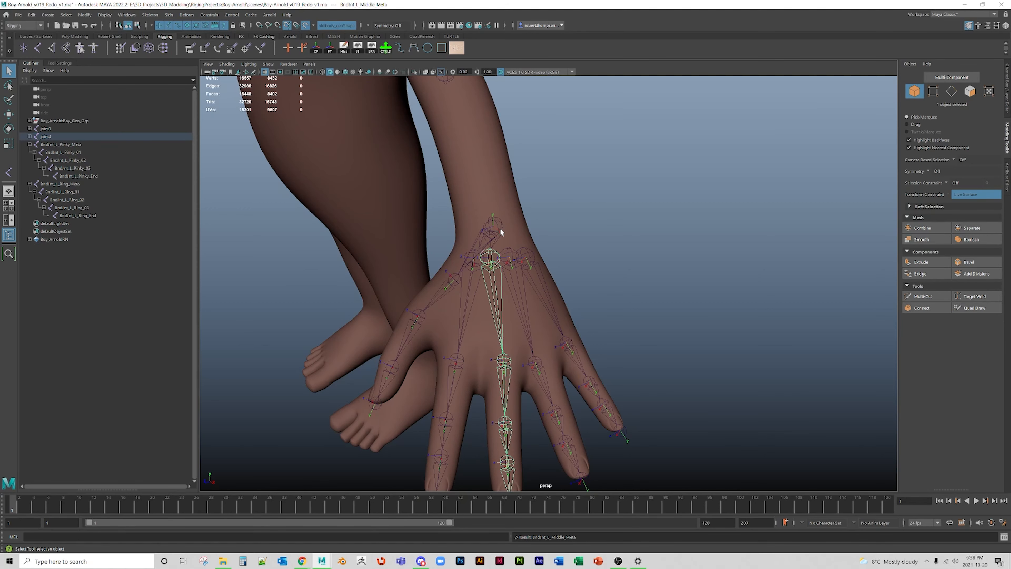
- Parent BndJnt_L_Ring_Meta and BndJnt_L_Pinky_Meta under the wrist joint and clear the selection
left_click(511, 274)
left_click(518, 277)
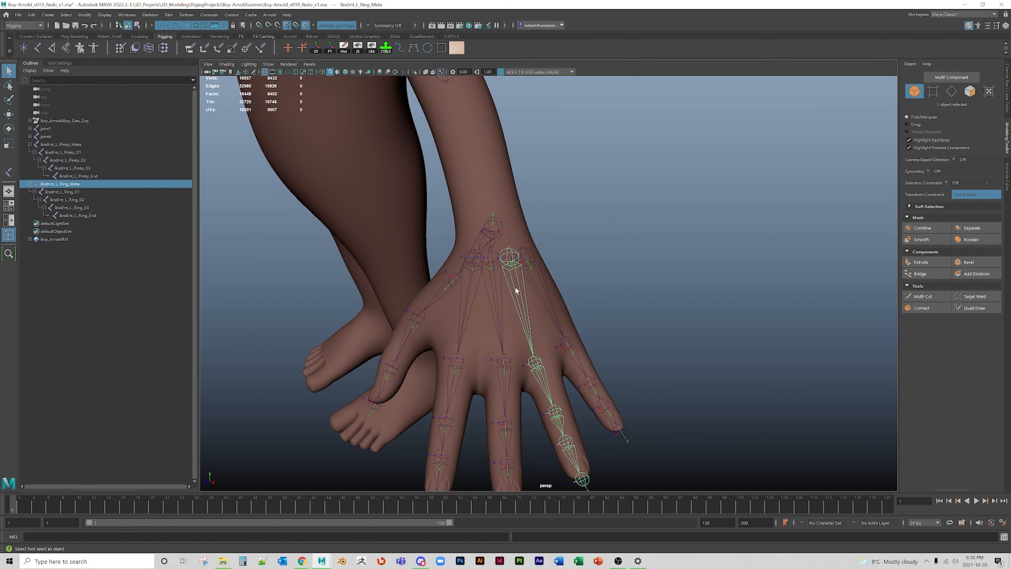
left_click(494, 225, "shift")
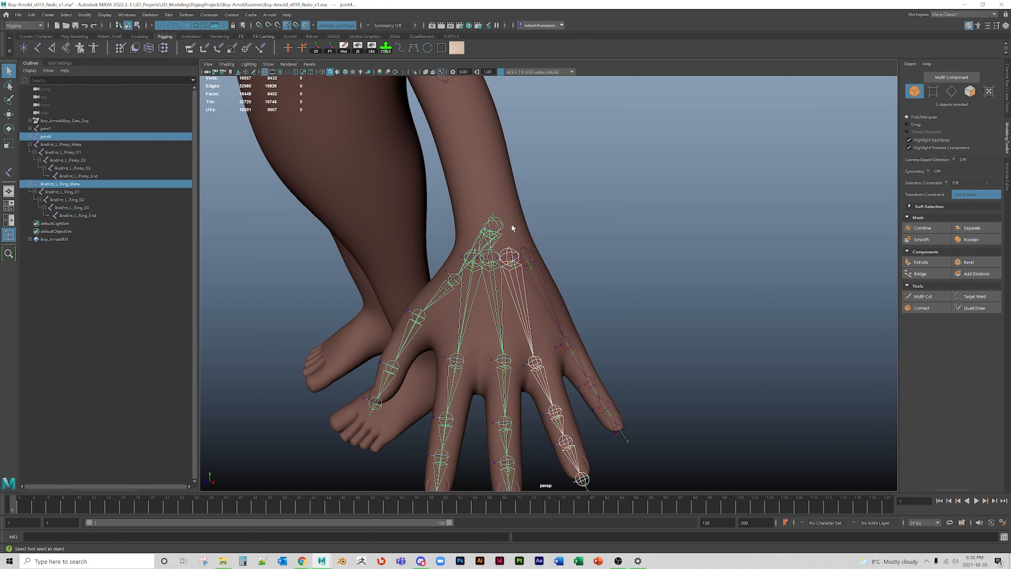
key("p")
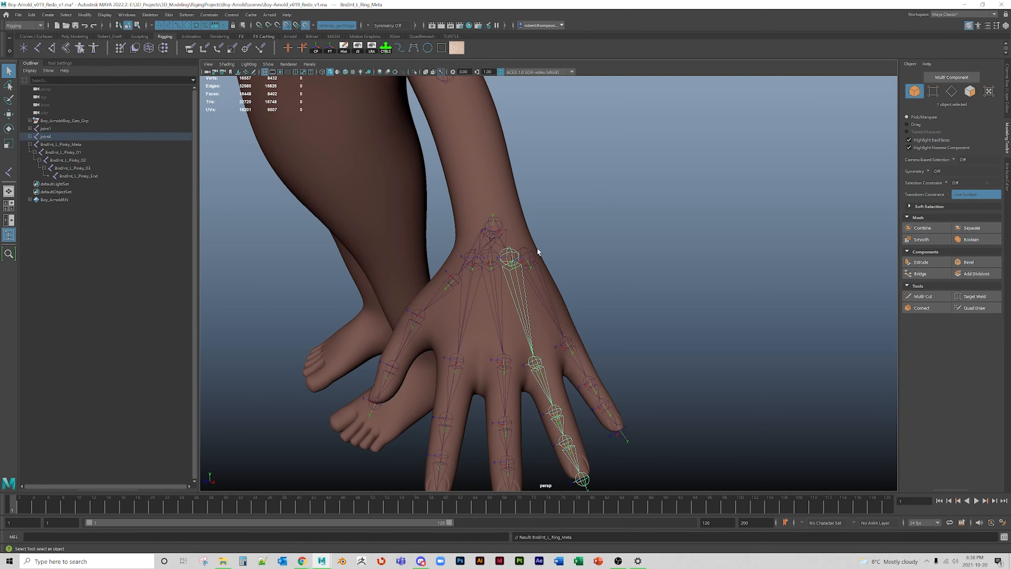
left_click(533, 248)
left_click(494, 224, "shift")
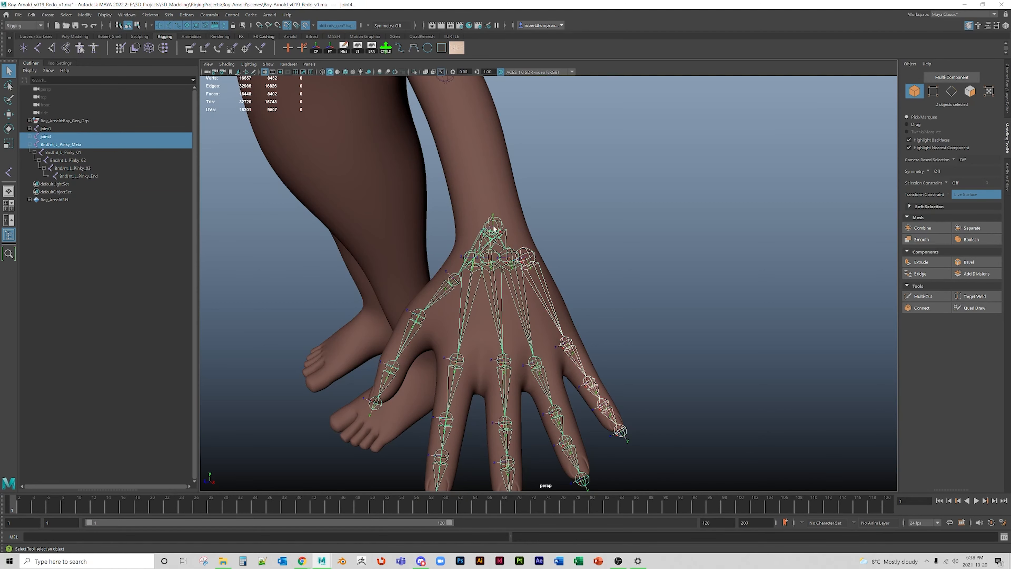
key("p")
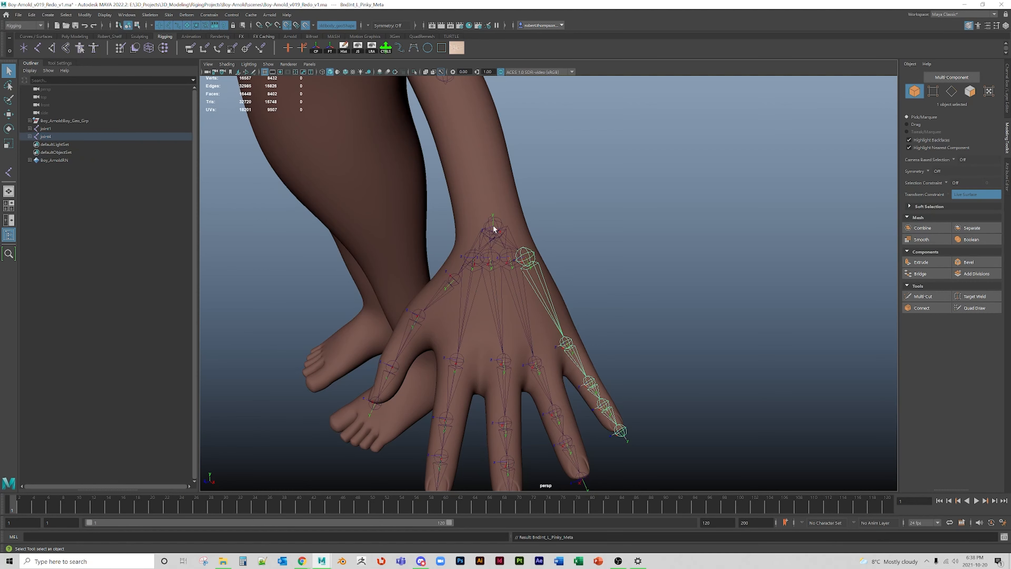
left_click(496, 232)
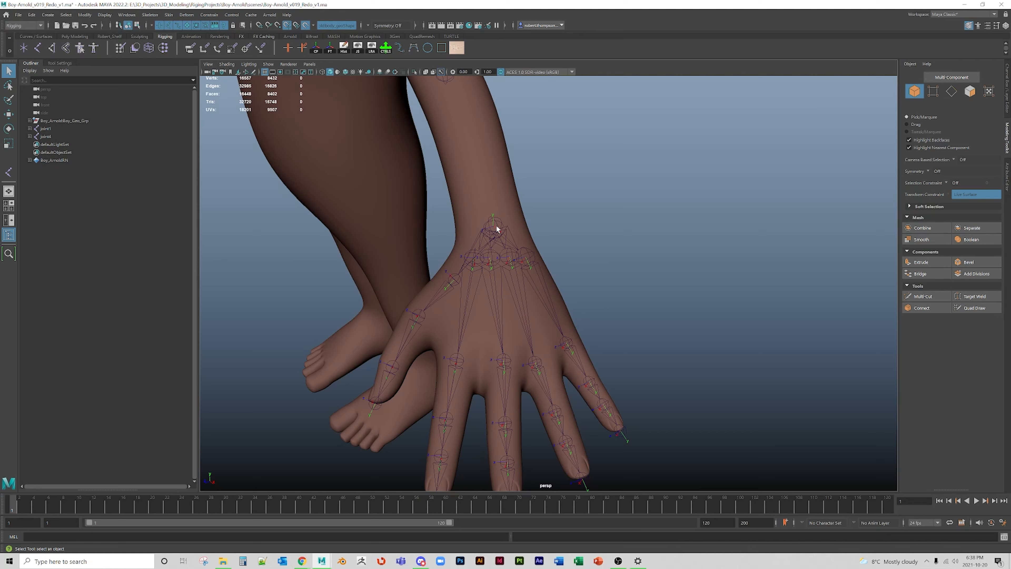
- Select the wrist's entire joint hierarchy, test-rotate all its joints together about Z, undo the rotation and clear the selection
left_click(496, 230)
right_click_drag(497, 229, 500, 296)
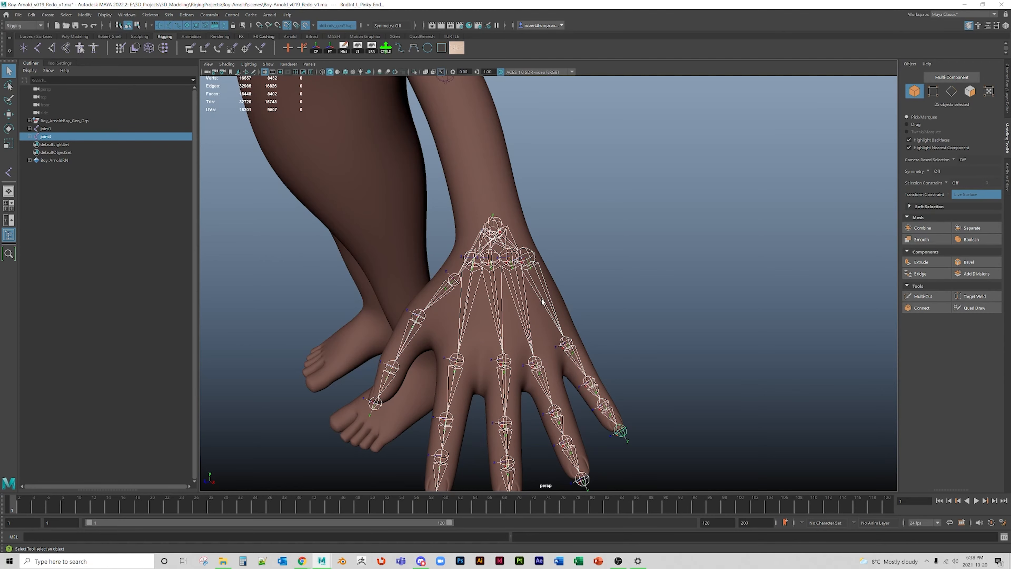
key("e")
mouse_move(632, 420)
left_mouse_down()
mouse_move(651, 444)
mouse_move(626, 431)
left_mouse_up()
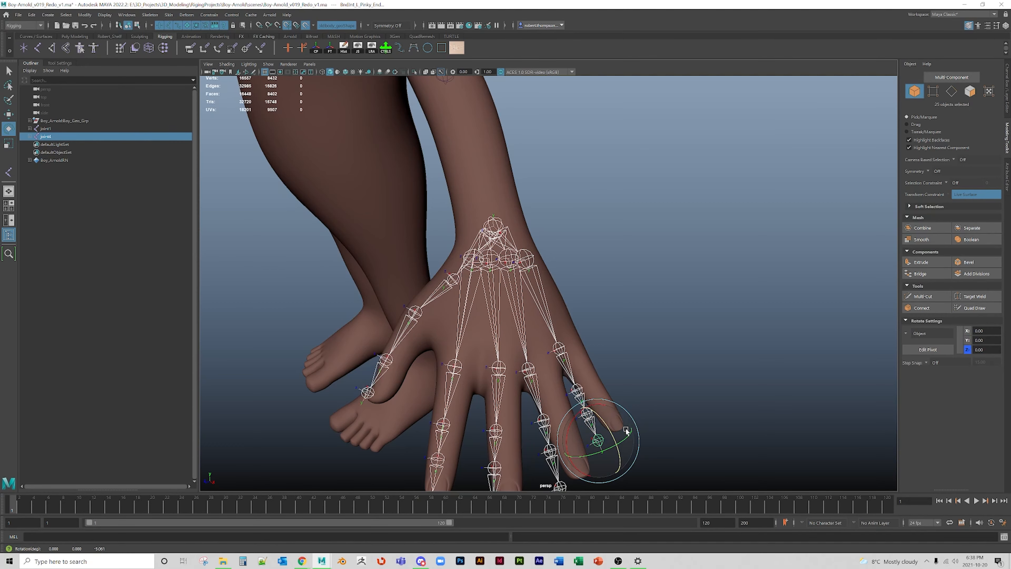
key("ctrl+z")
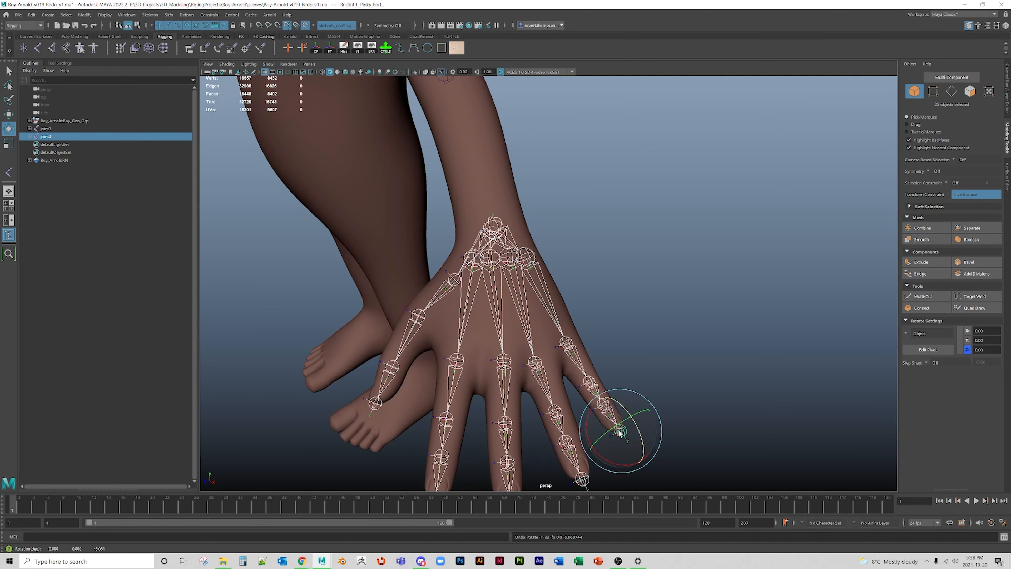
left_click(345, 280)
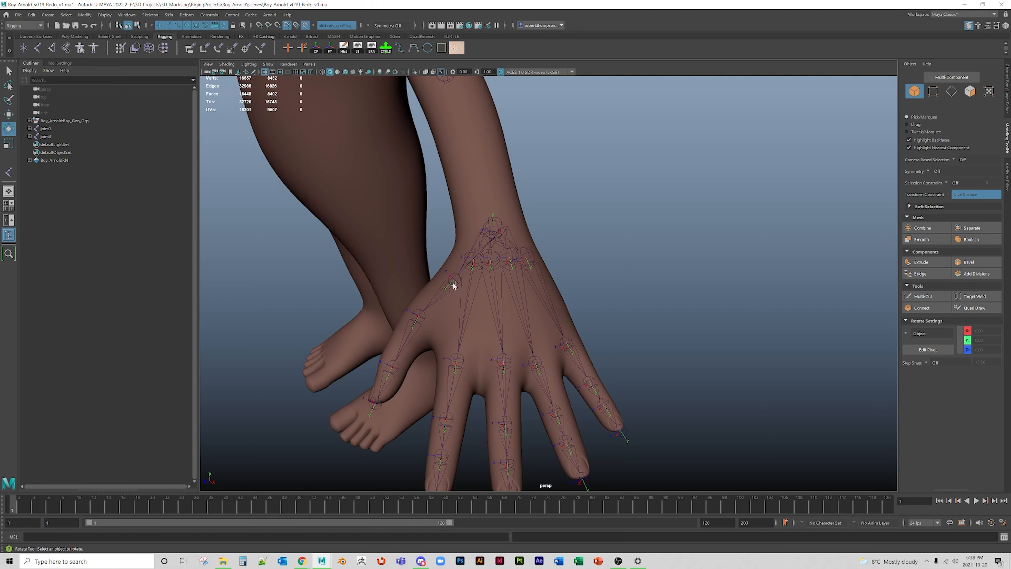
- Select the thumb's Meta, 01 and 02 joints, test-bend them together about X, undo the rotation and clear the selection
left_click(449, 287)
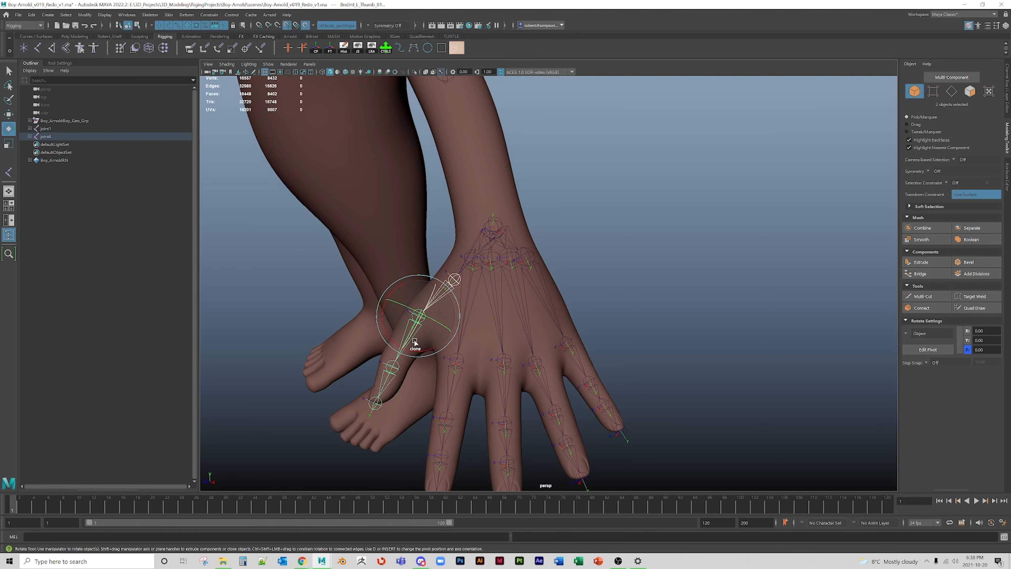
left_click(381, 380, "shift")
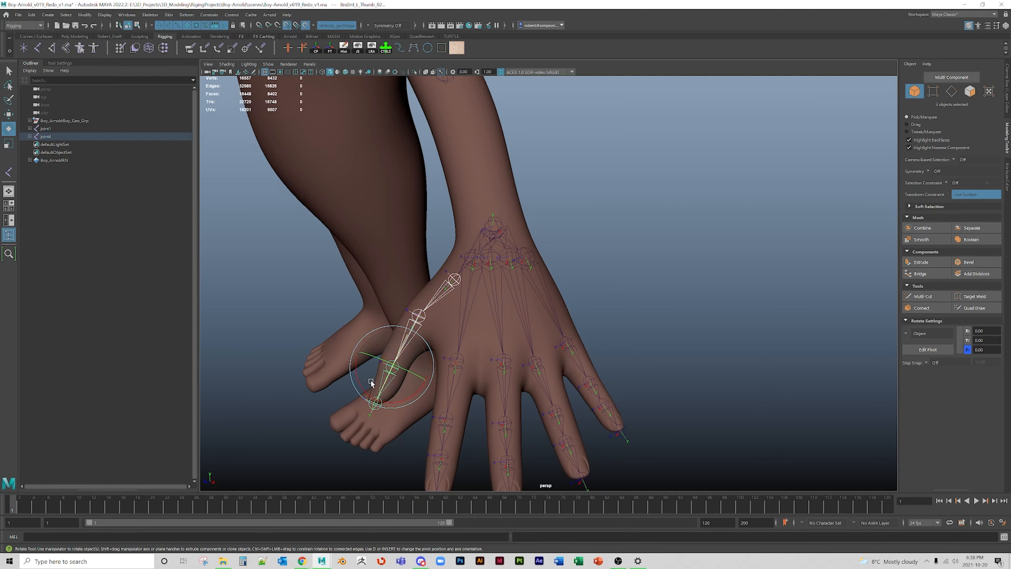
left_click_drag(371, 382, 484, 354, "alt")
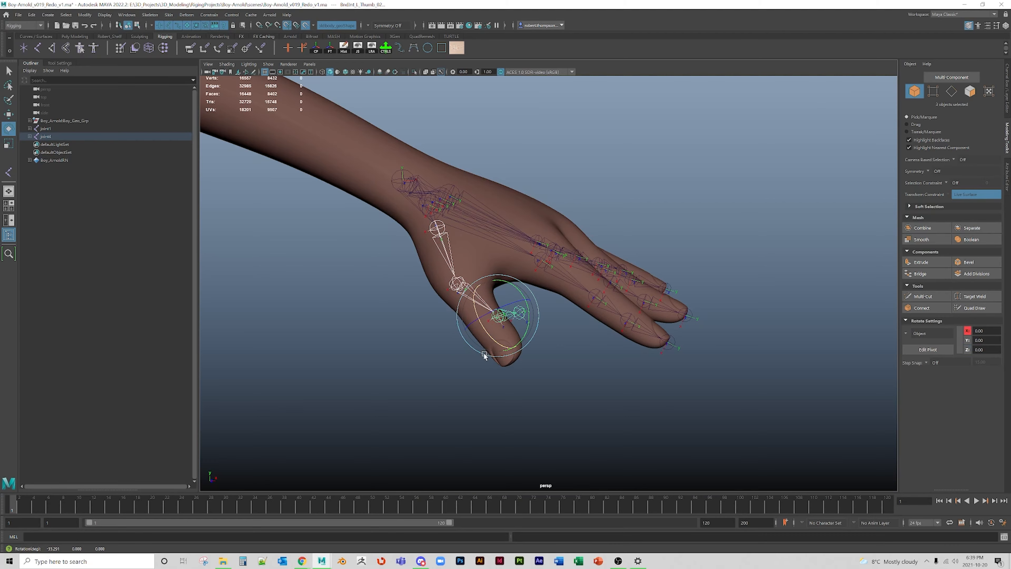
key("ctrl+z")
left_click_drag(548, 254, 543, 268, "alt")
left_click(593, 238)
left_click_drag(594, 240, 593, 241, "alt")
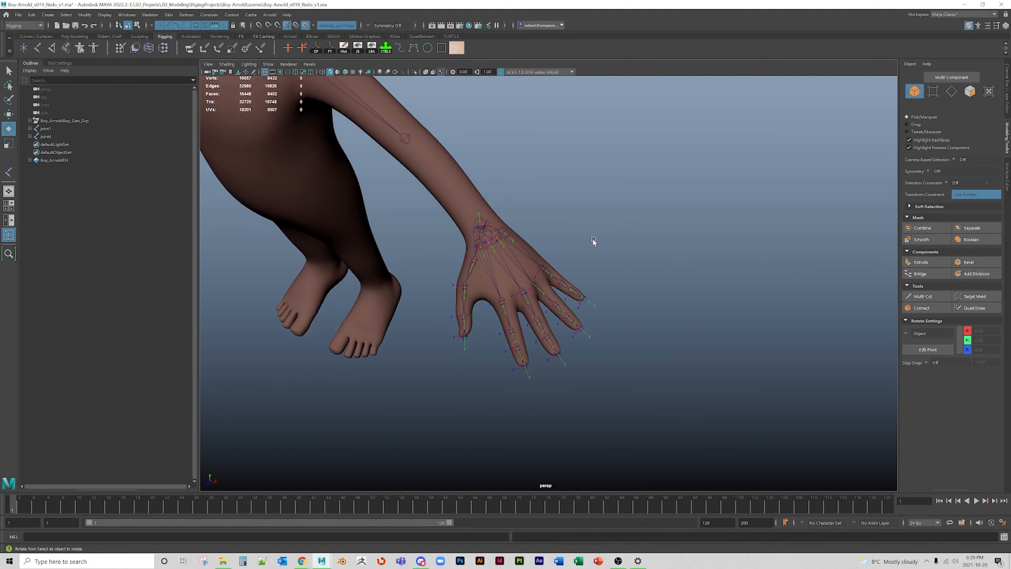
scroll(593, 241, "up", 5)
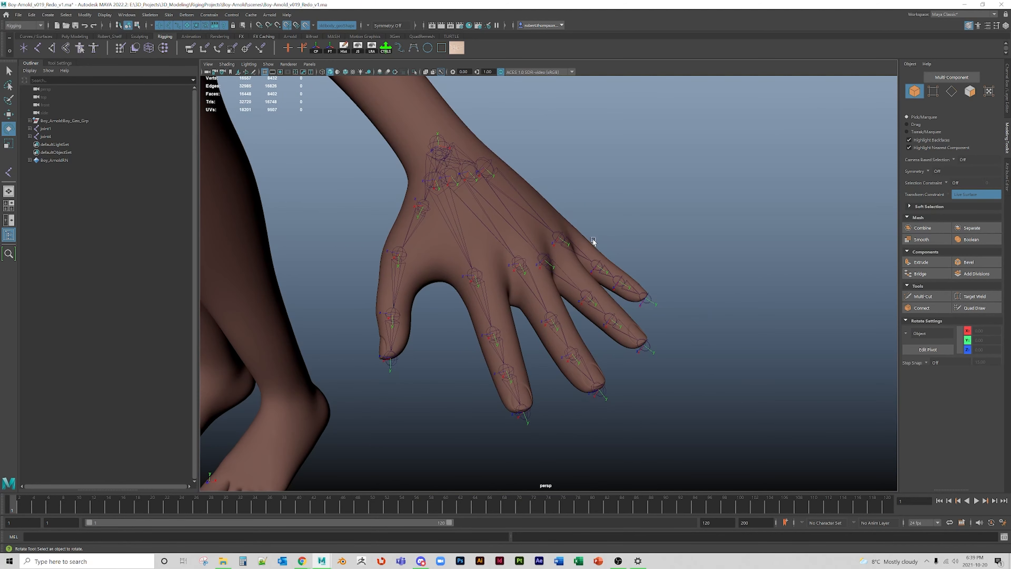
scroll(593, 242, "down", 3)
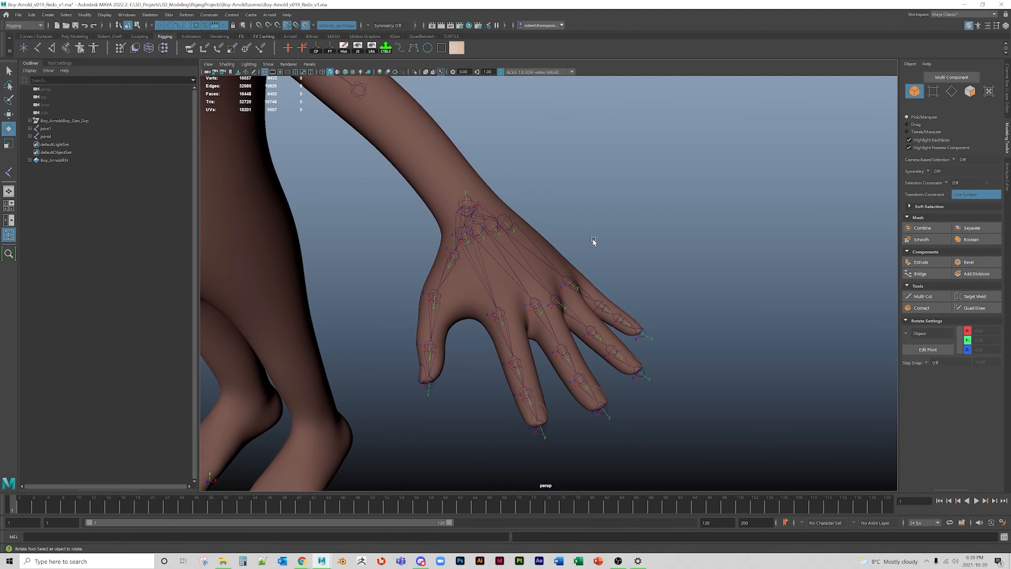